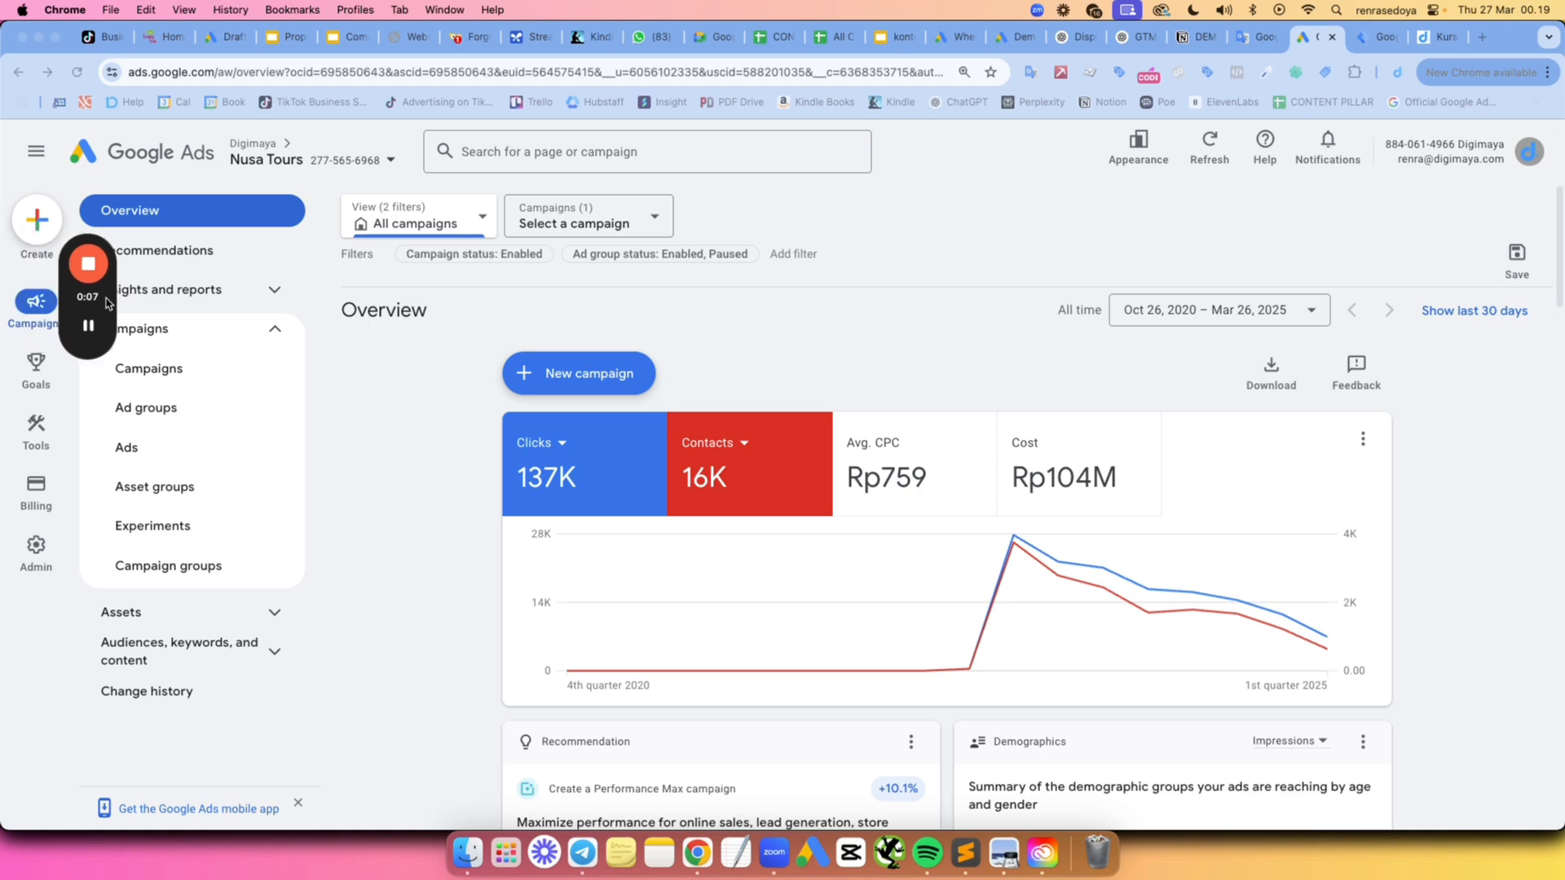
Switch to Google Tag Manager and view the installation code snippets for the gen1 container.
left_click_drag(66, 297, 407, 514)
left_click(1372, 38)
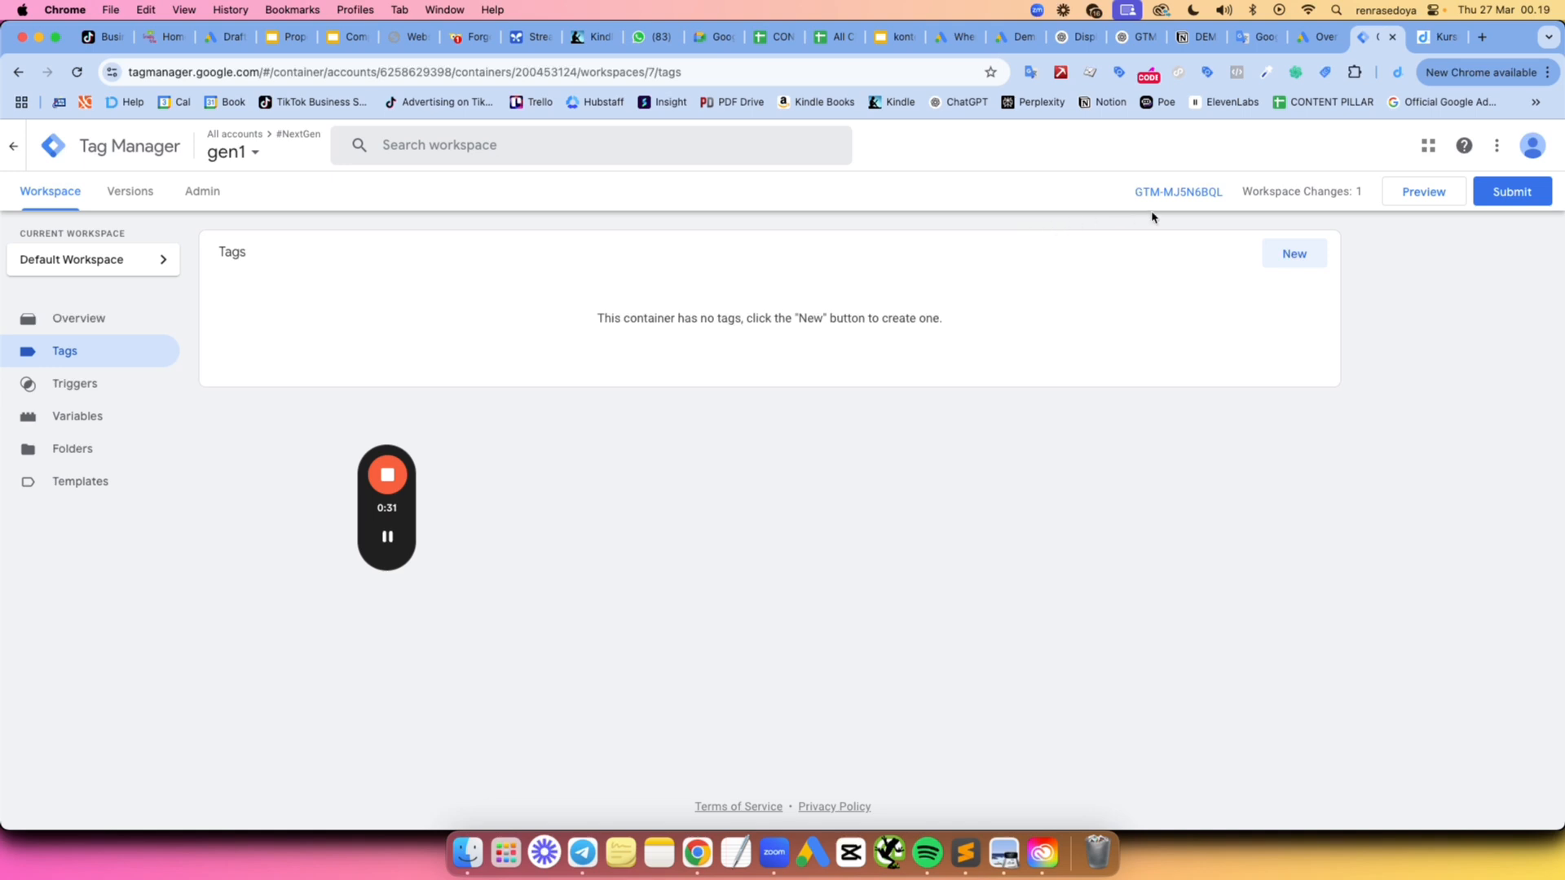
left_click(1188, 194)
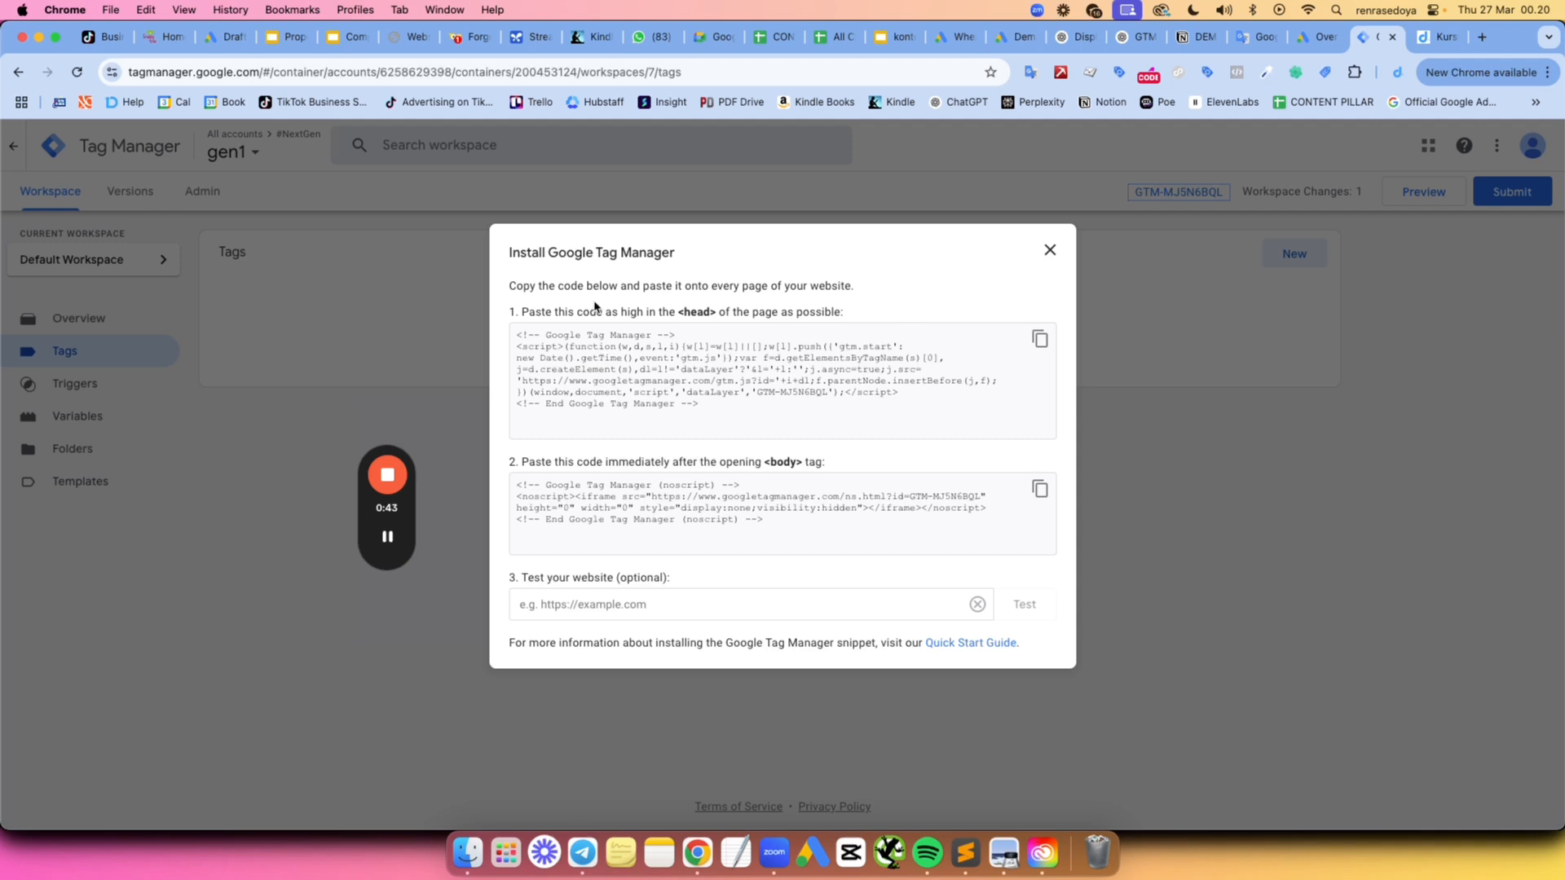
left_click(1051, 251)
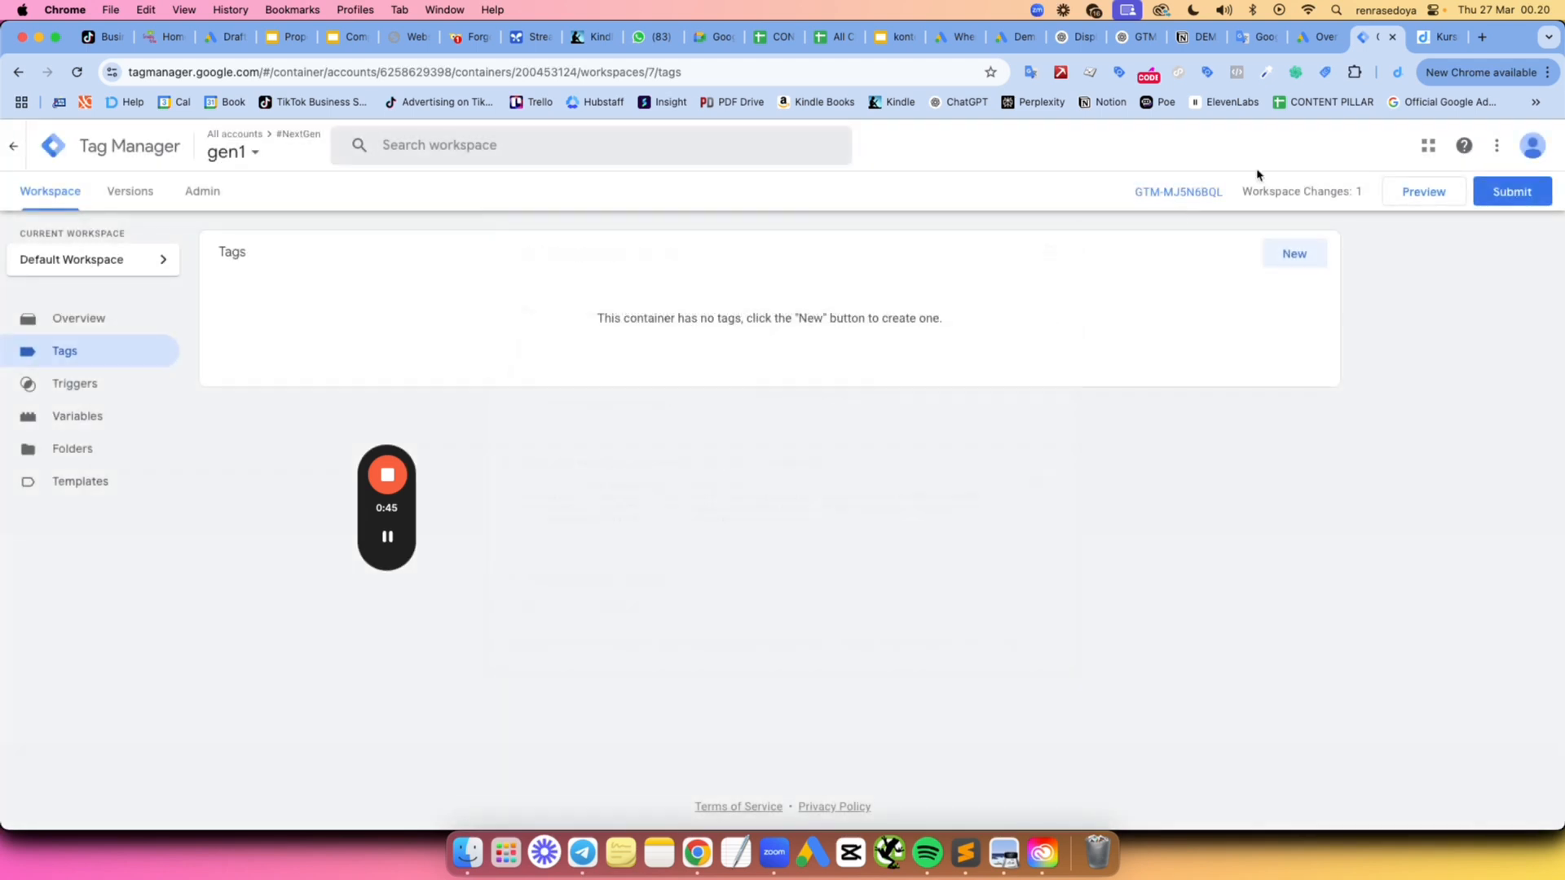
Look through the Google Ads Fundamentals course page on digimaya.com/kursus, including its registration form and speaker section.
left_click(1438, 37)
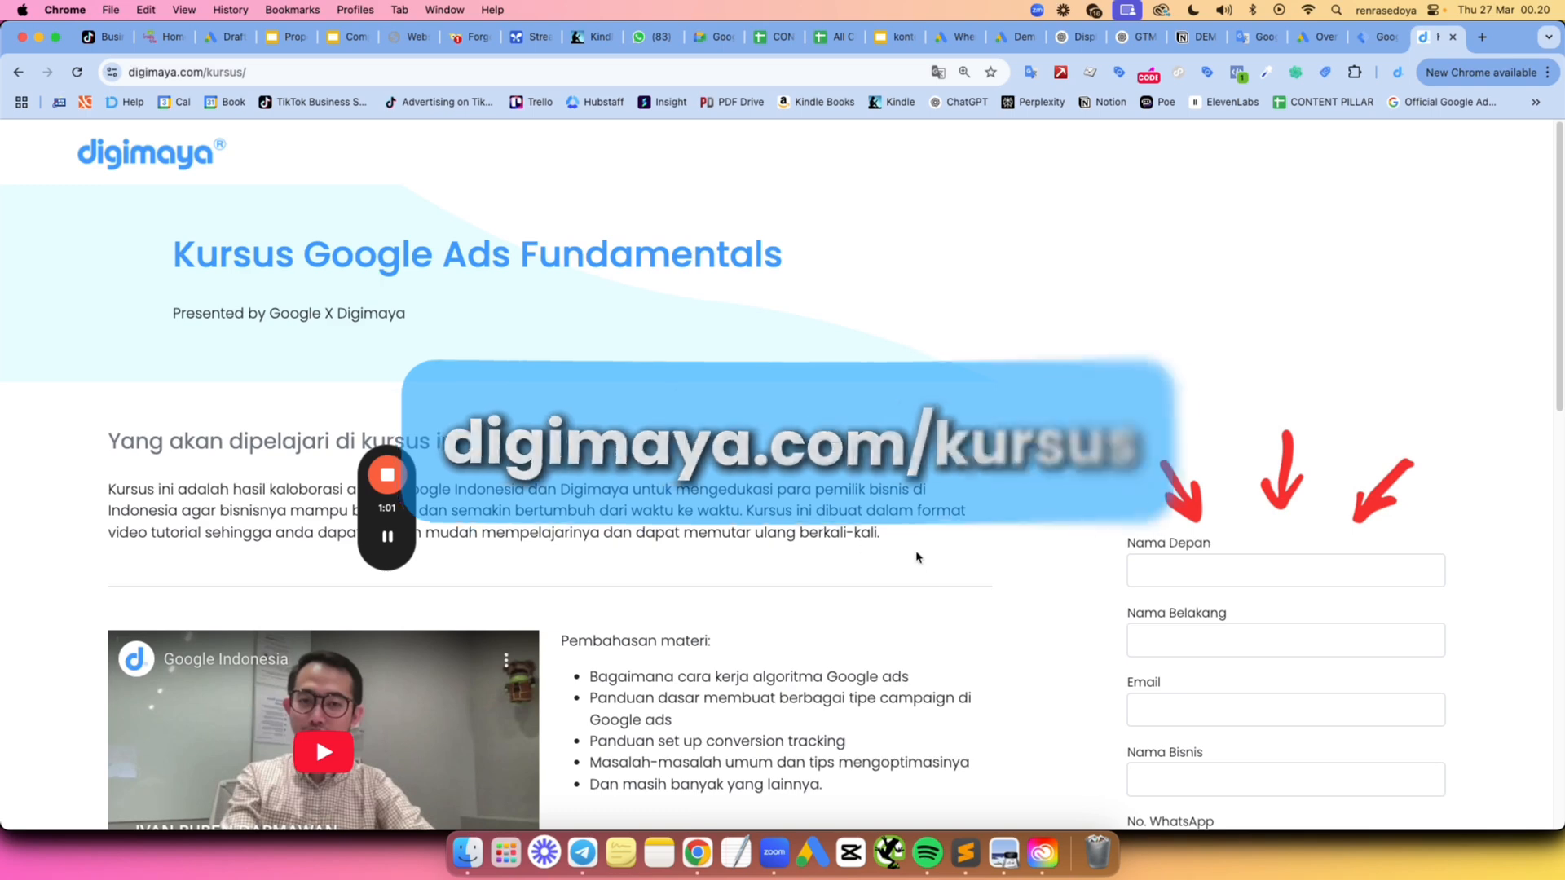
scroll(915, 551, "down", 5)
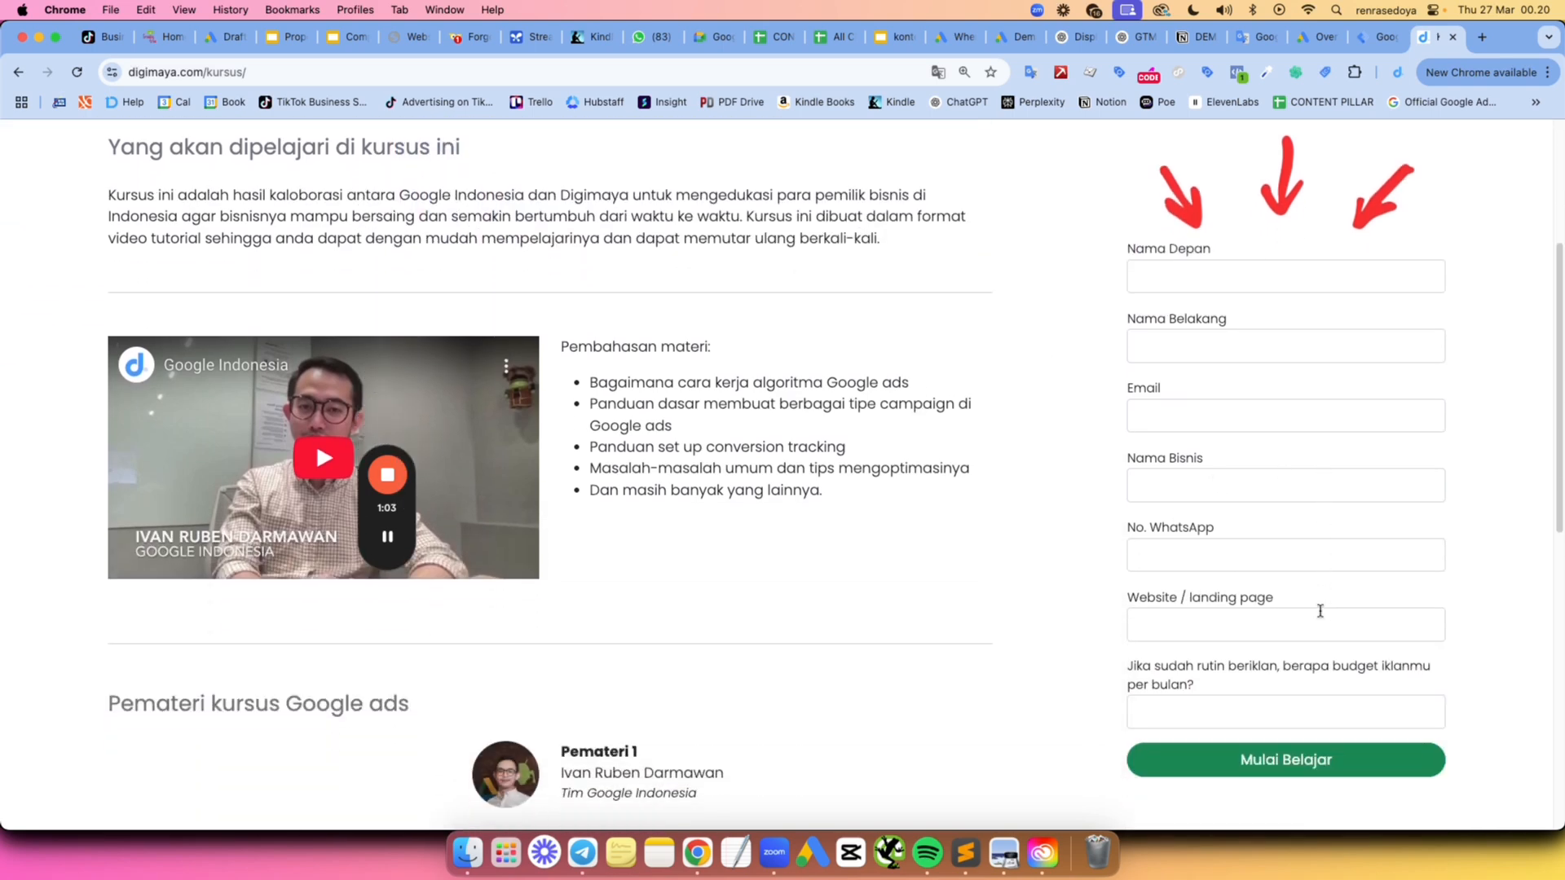
scroll(1326, 611, "up", 3)
scroll(968, 527, "down", 5)
scroll(968, 527, "down", 5)
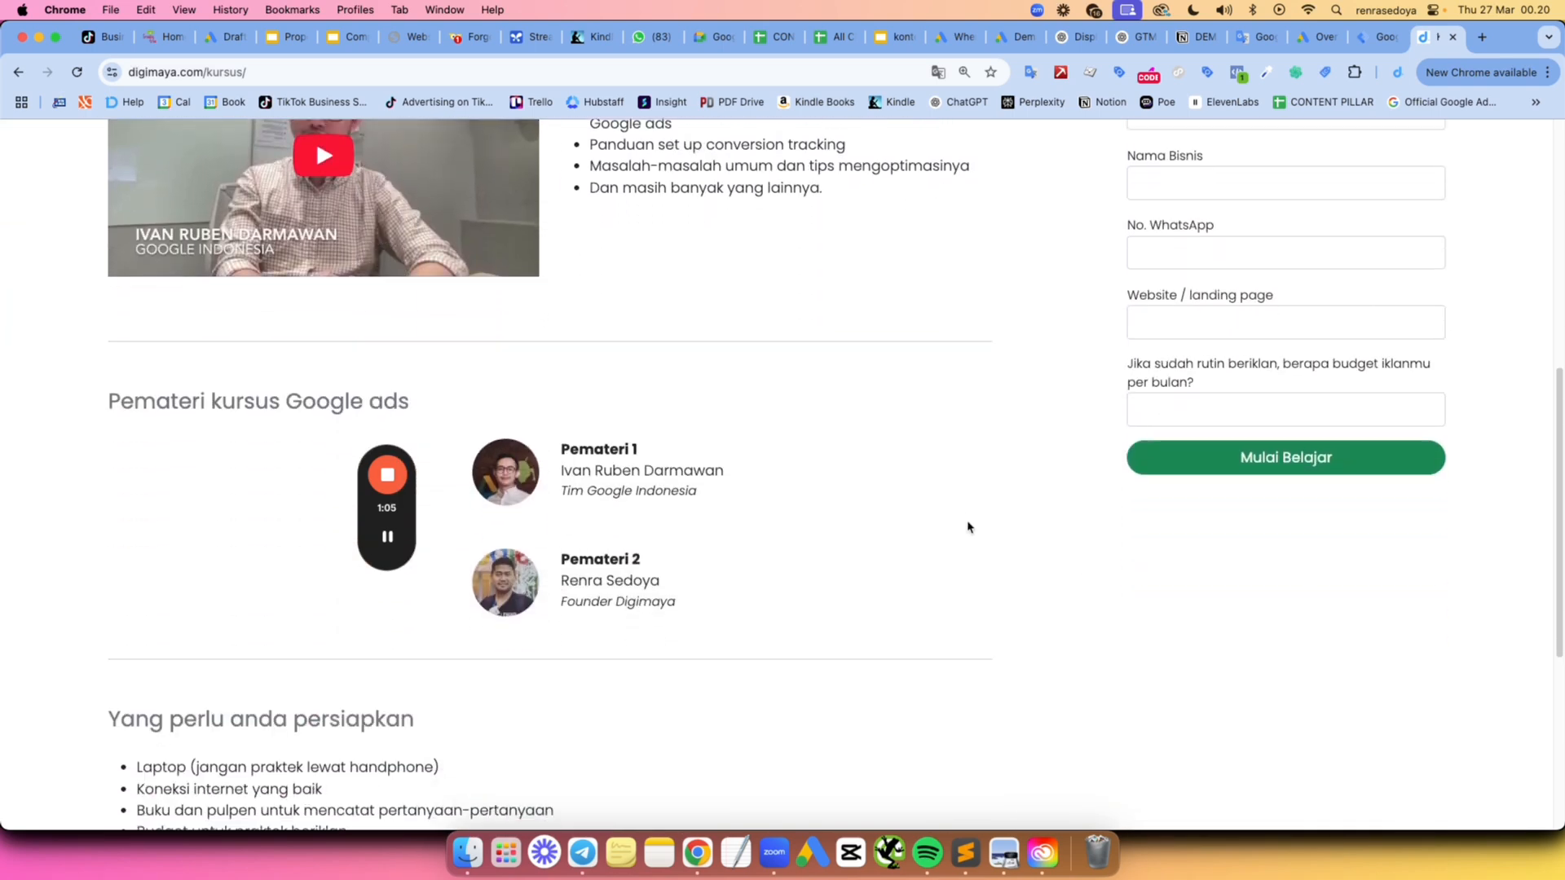
scroll(968, 527, "up", 8)
scroll(968, 527, "up", 5)
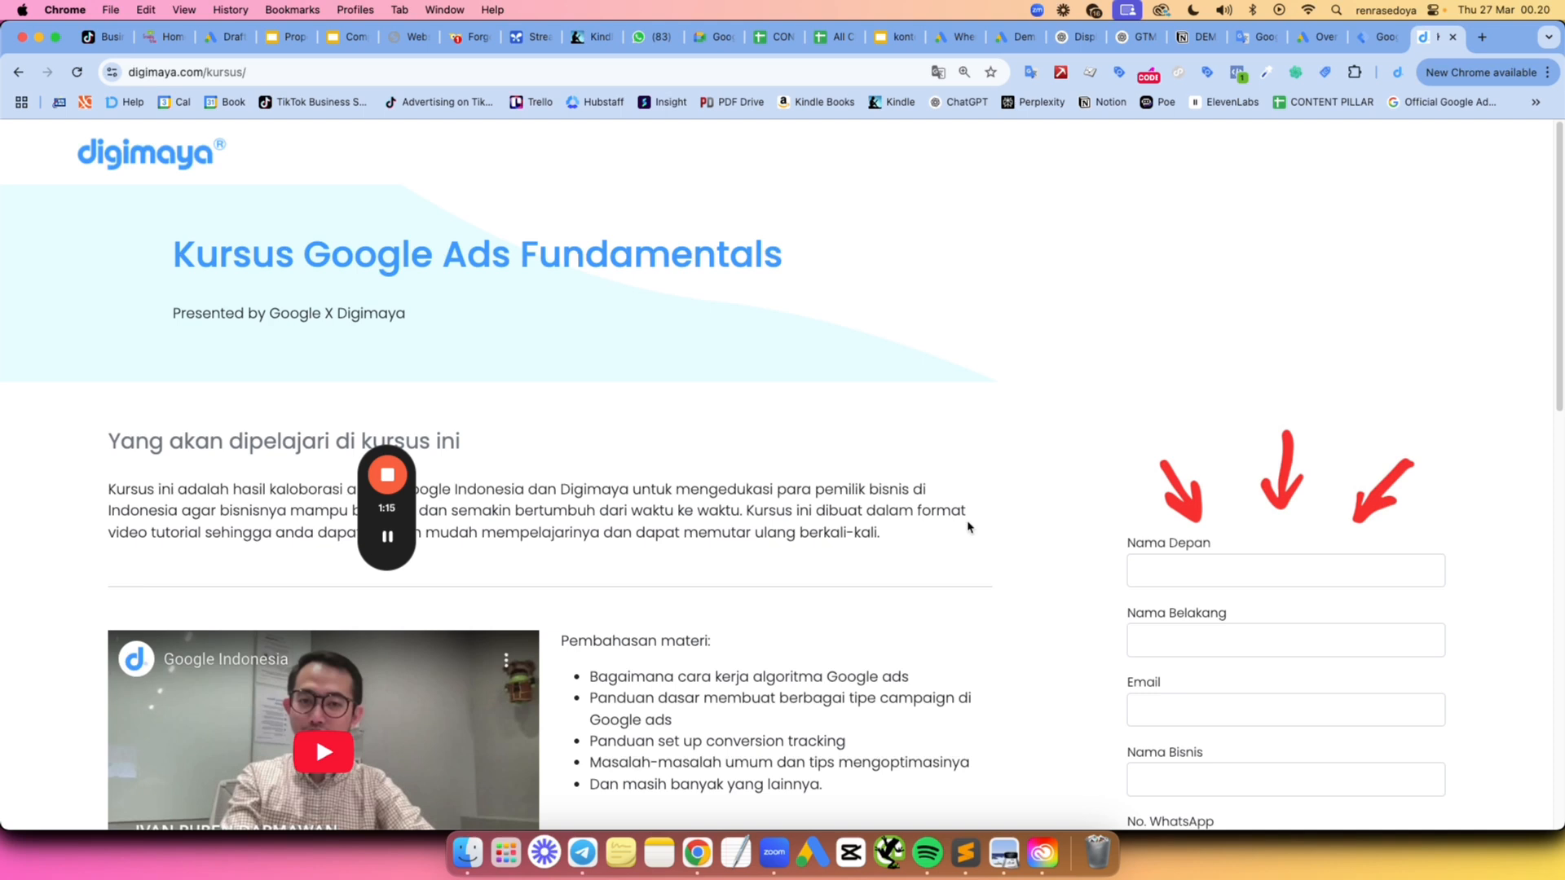
left_click(1379, 38)
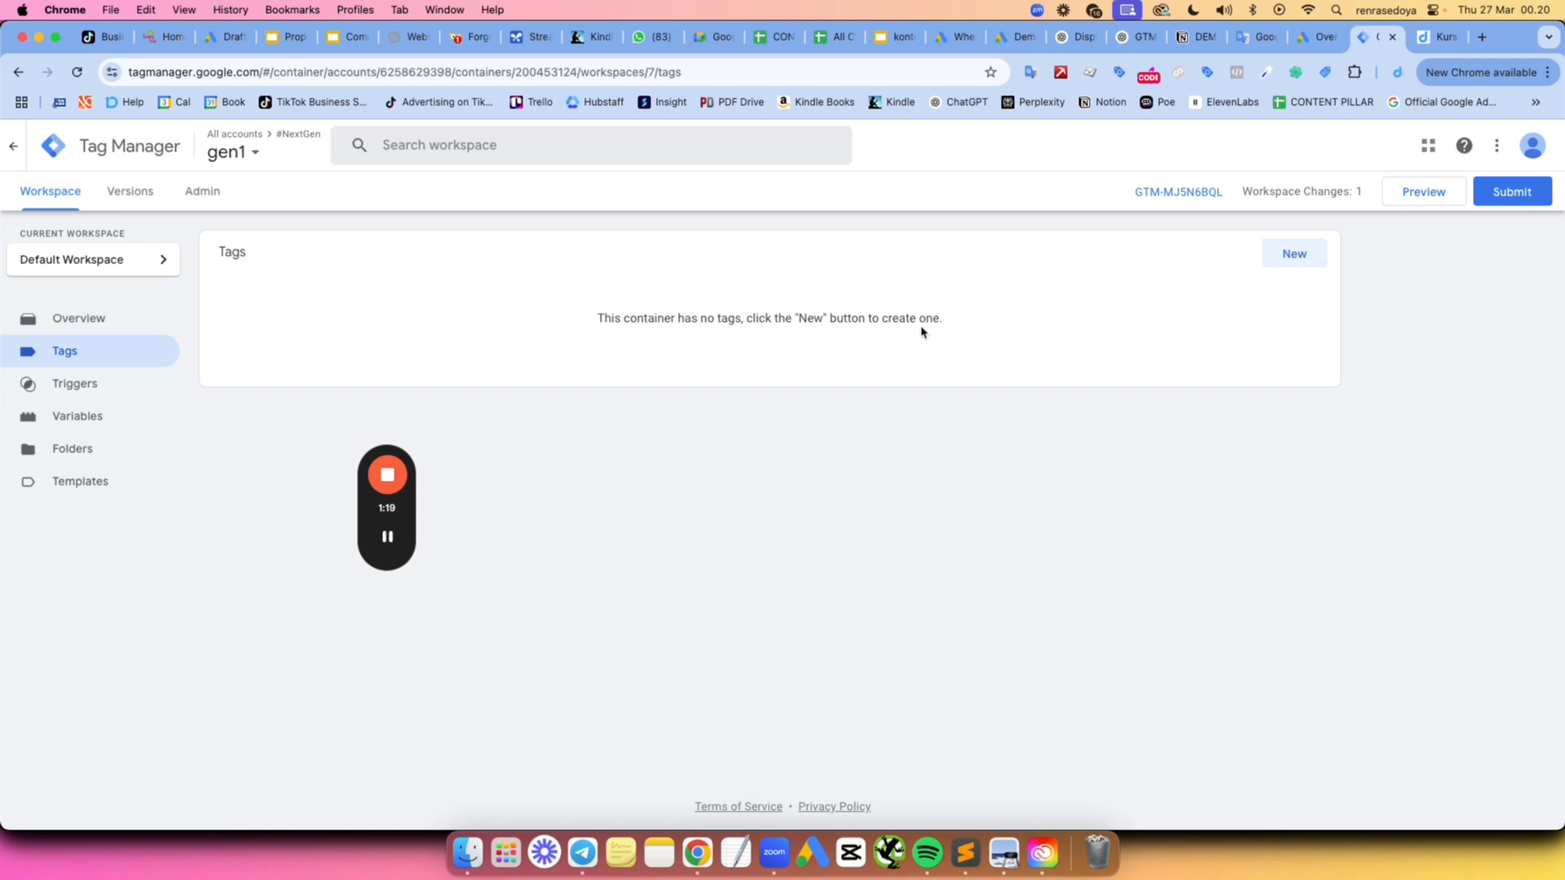
left_click(1313, 40)
left_click(1382, 39)
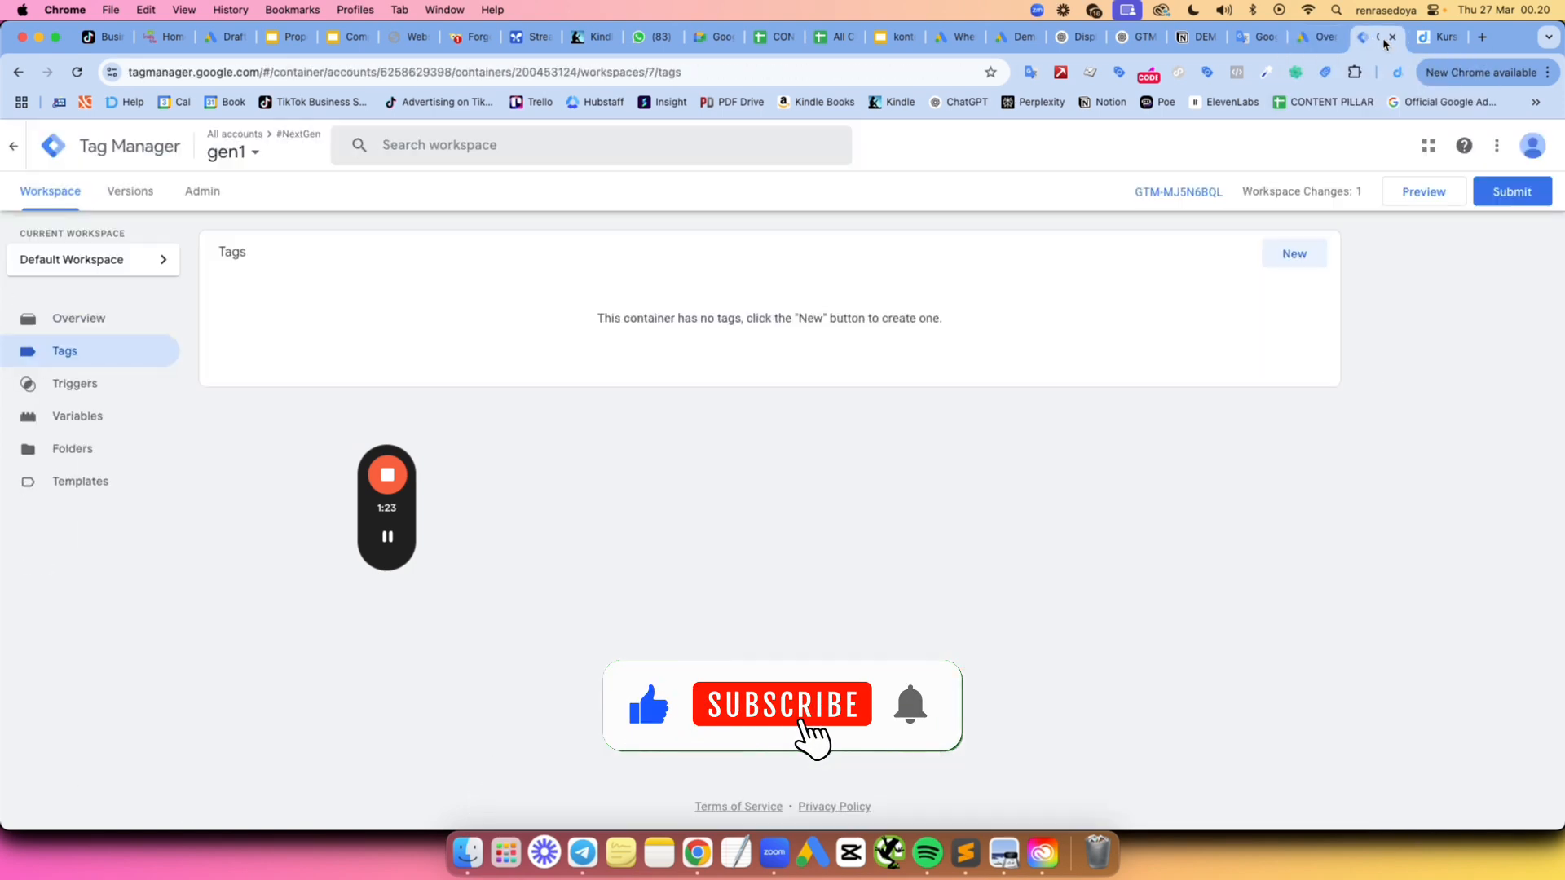
left_click(1324, 39)
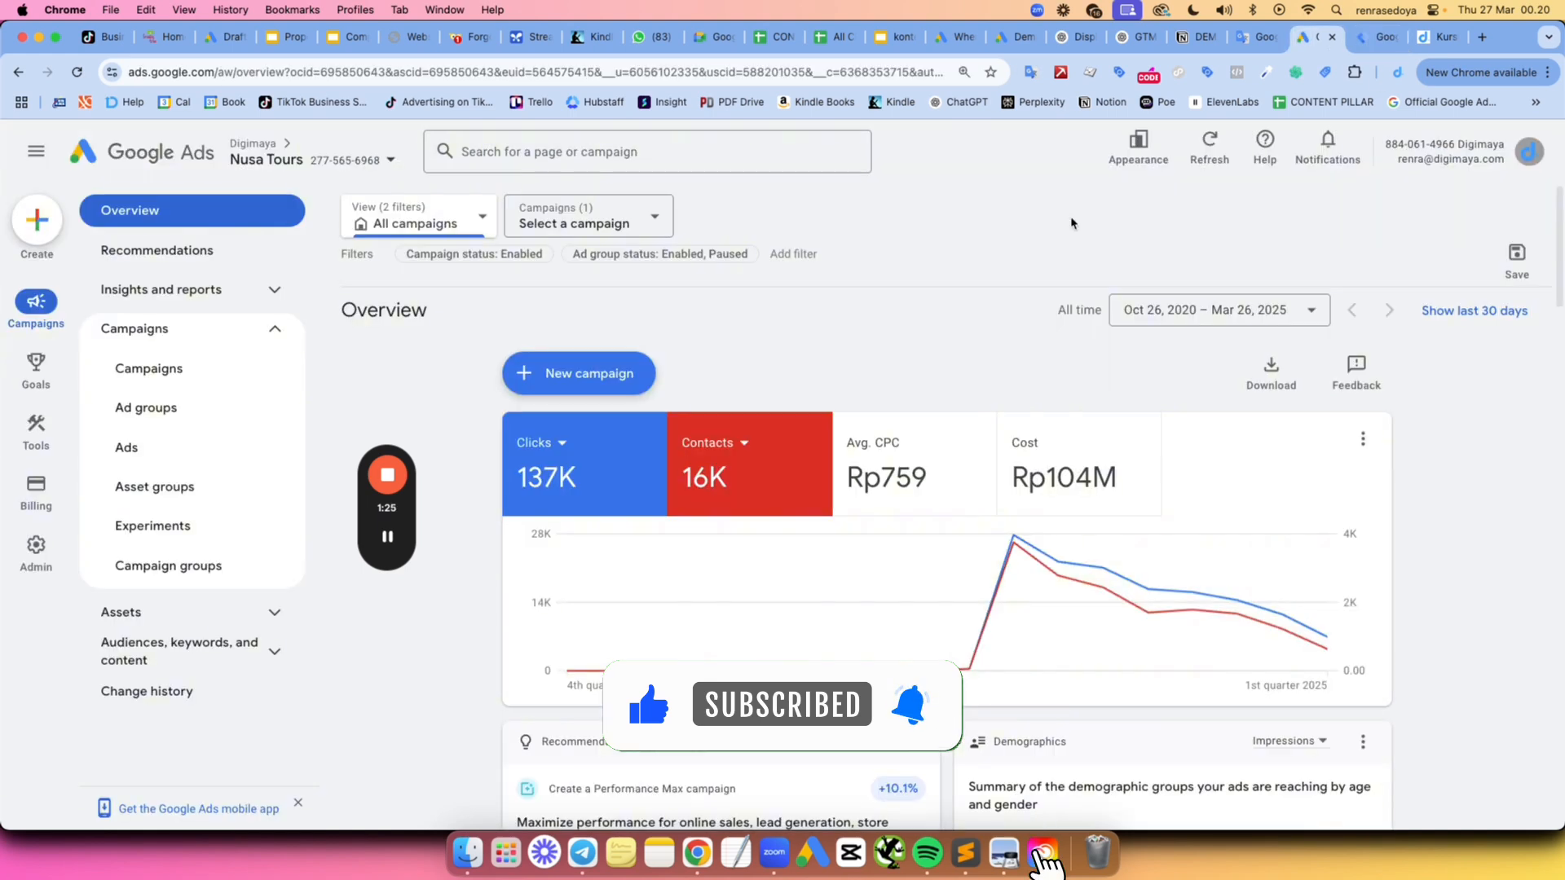
Switch to Google Tag Manager and start a new tag with the Google Ads Remarketing tag type.
left_click(1396, 39)
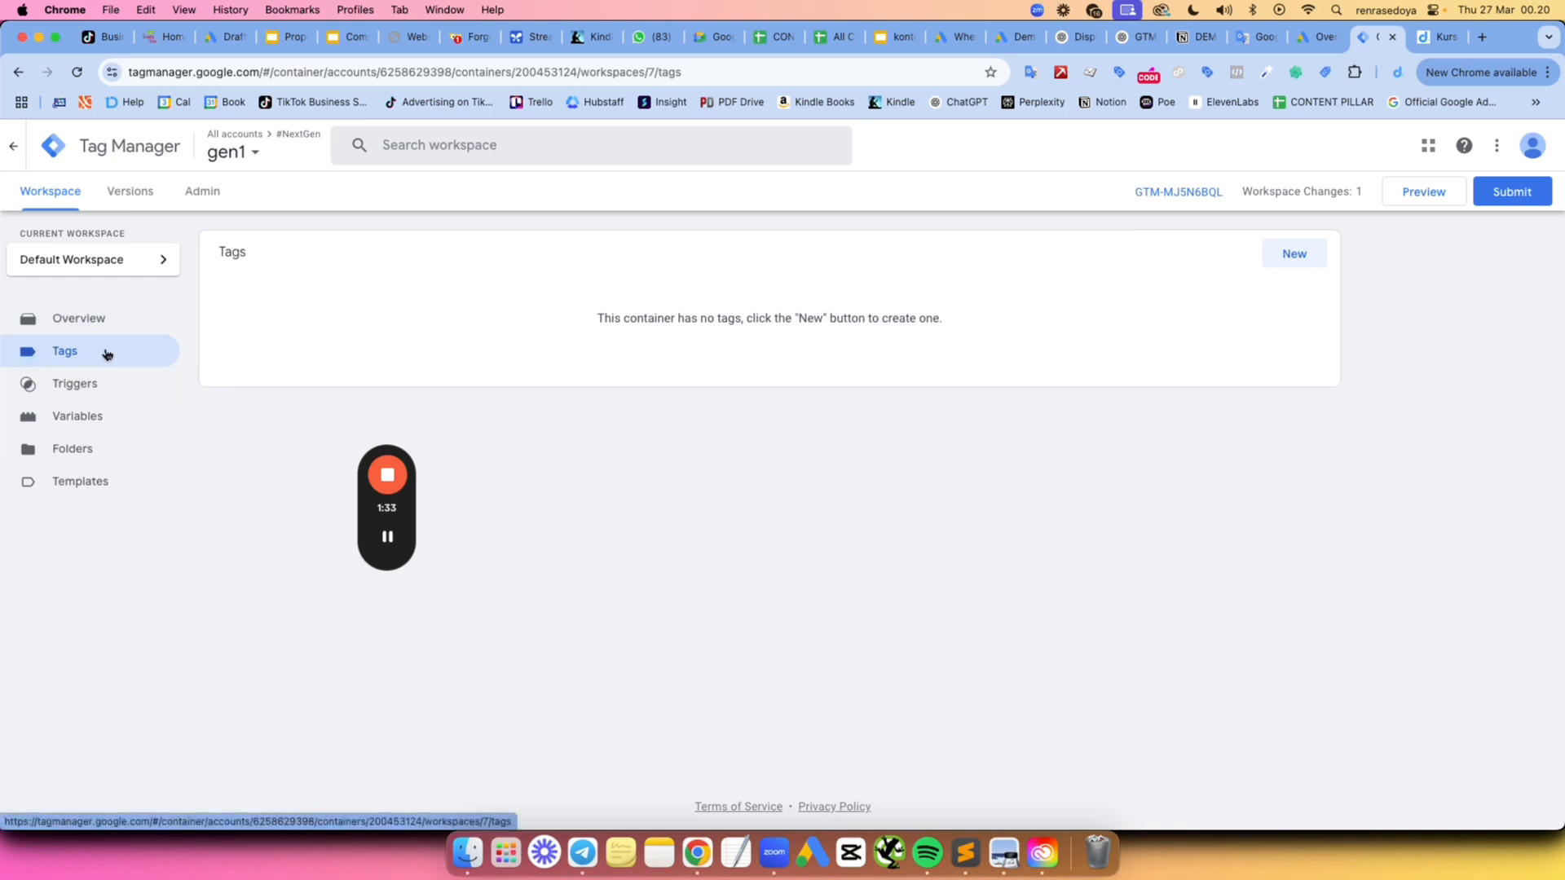
left_click(1293, 258)
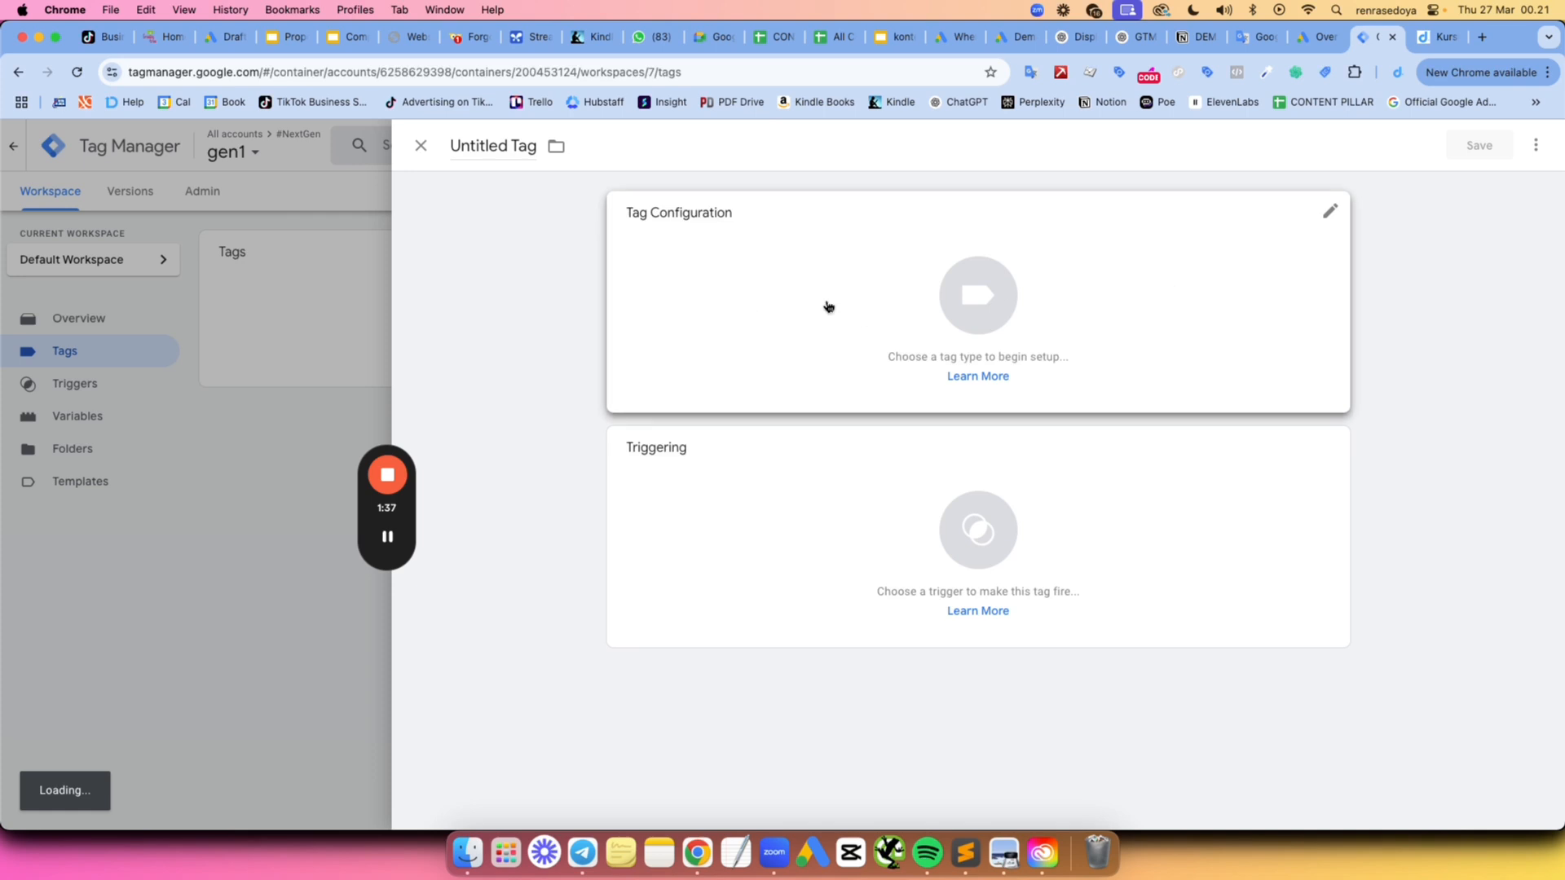
left_click(1130, 278)
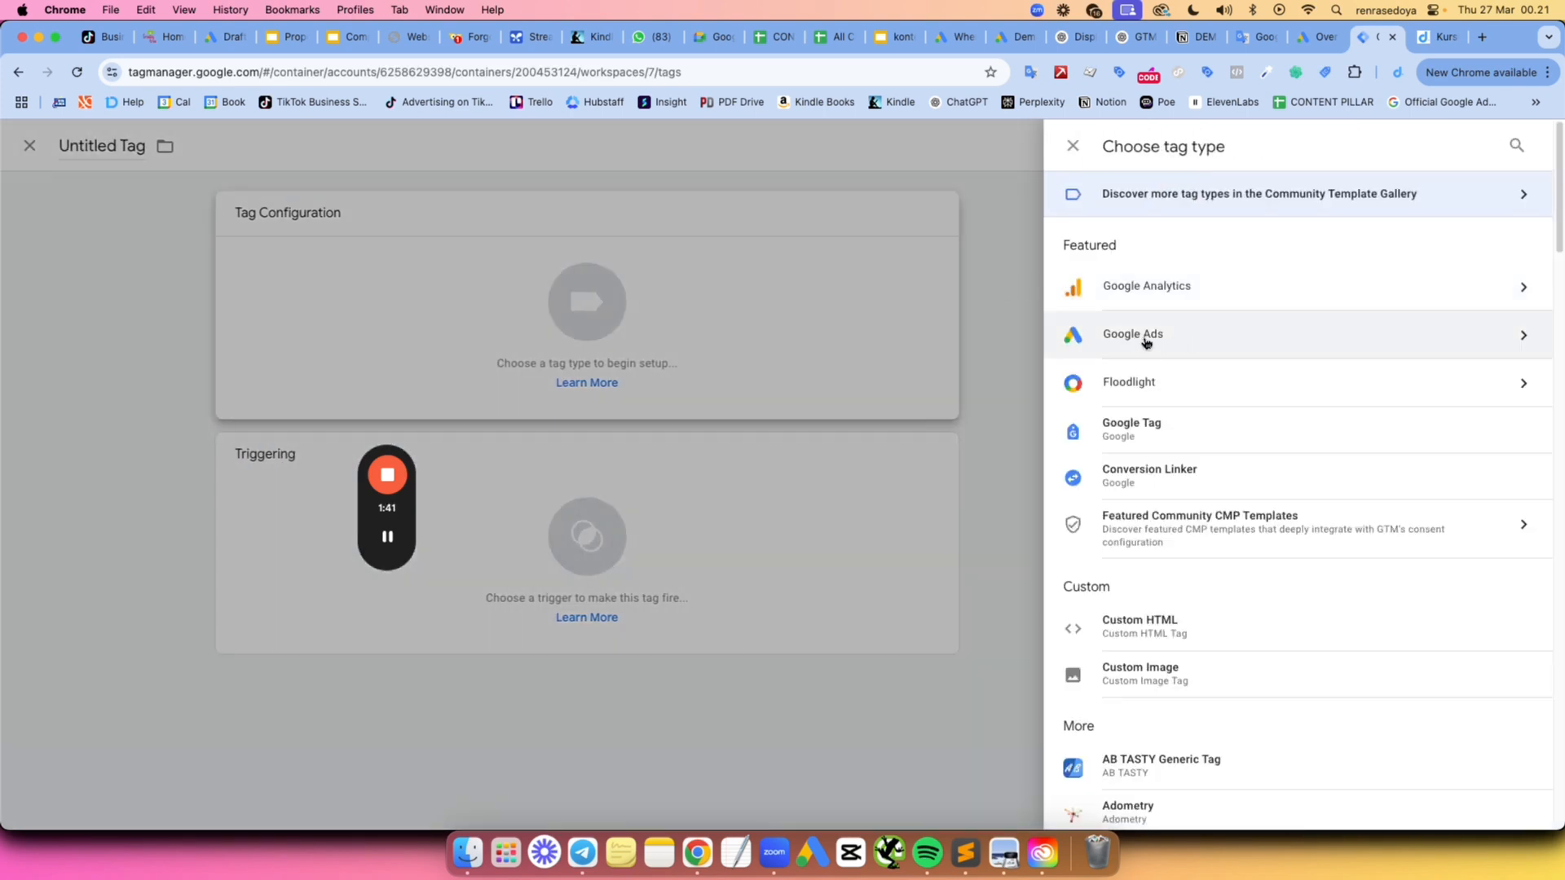
left_click(1137, 344)
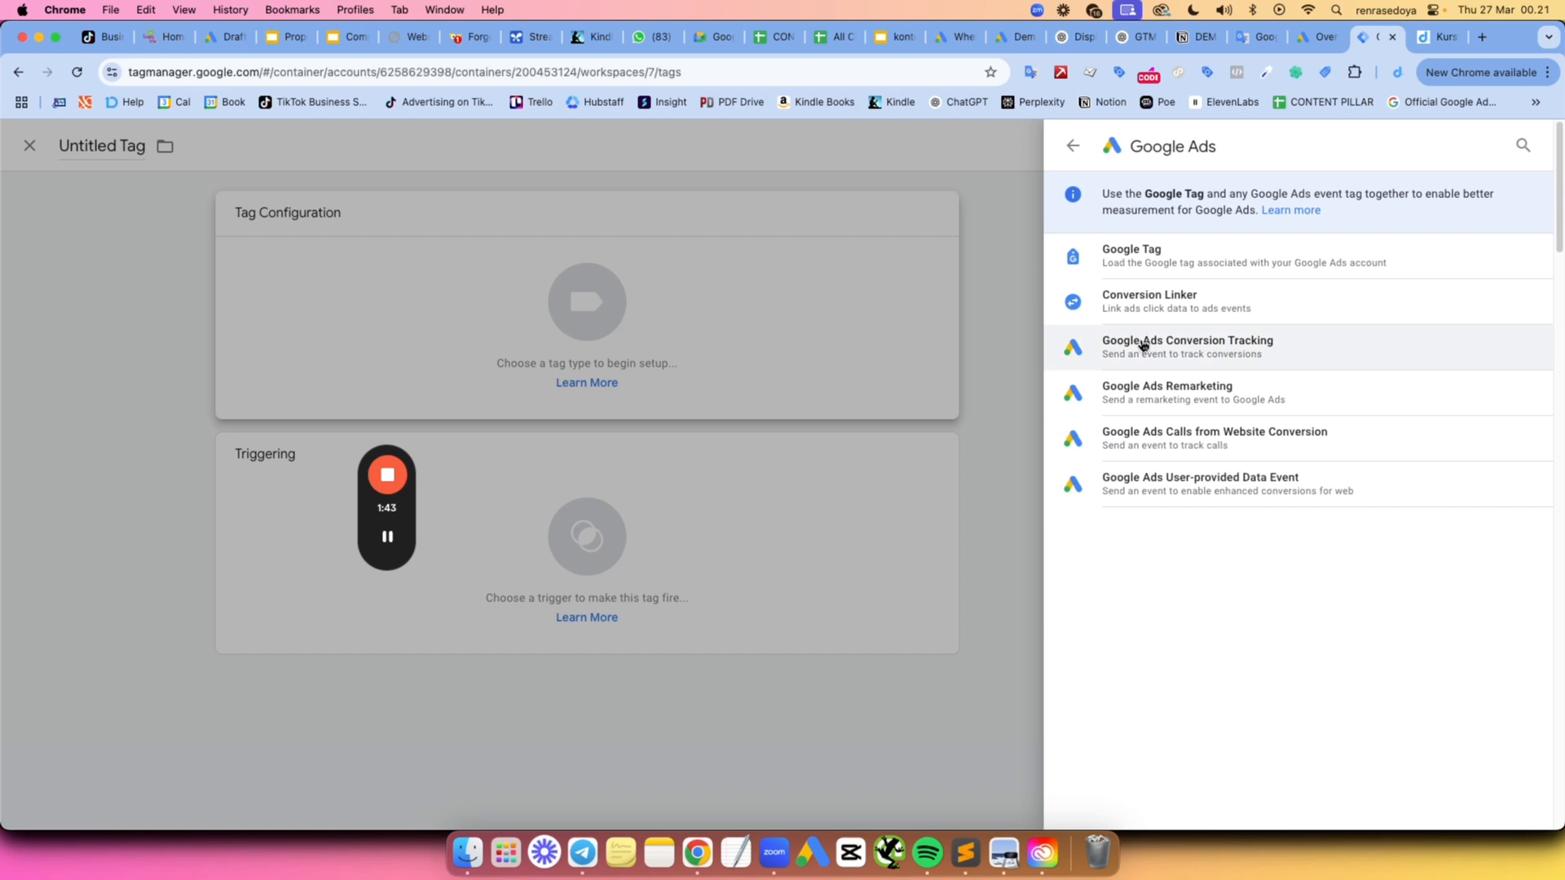
left_click(1222, 400)
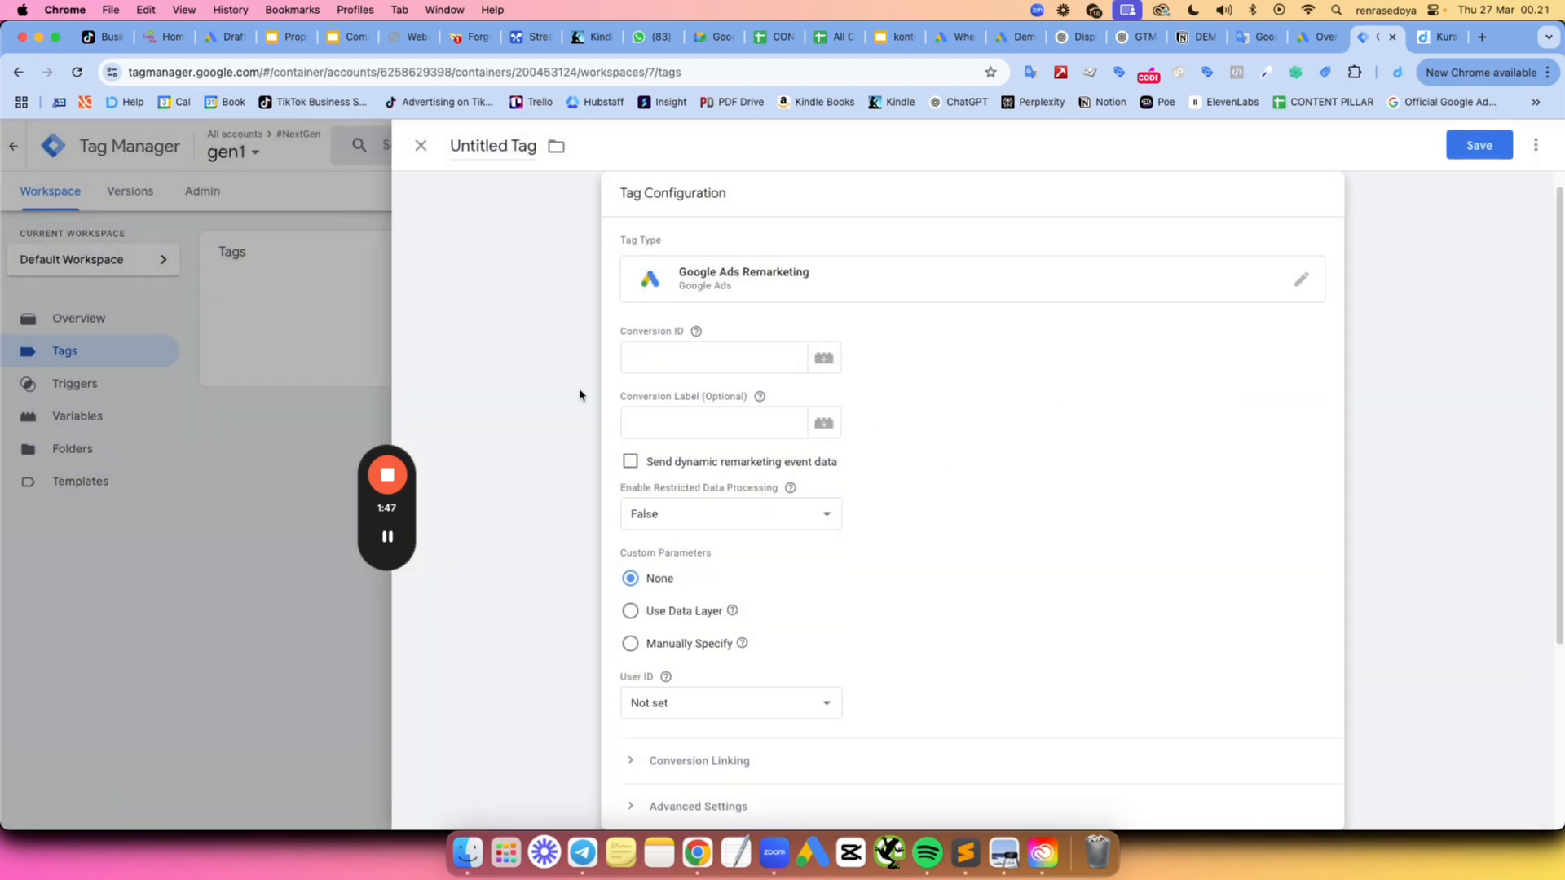
left_click(539, 359)
left_click(726, 354)
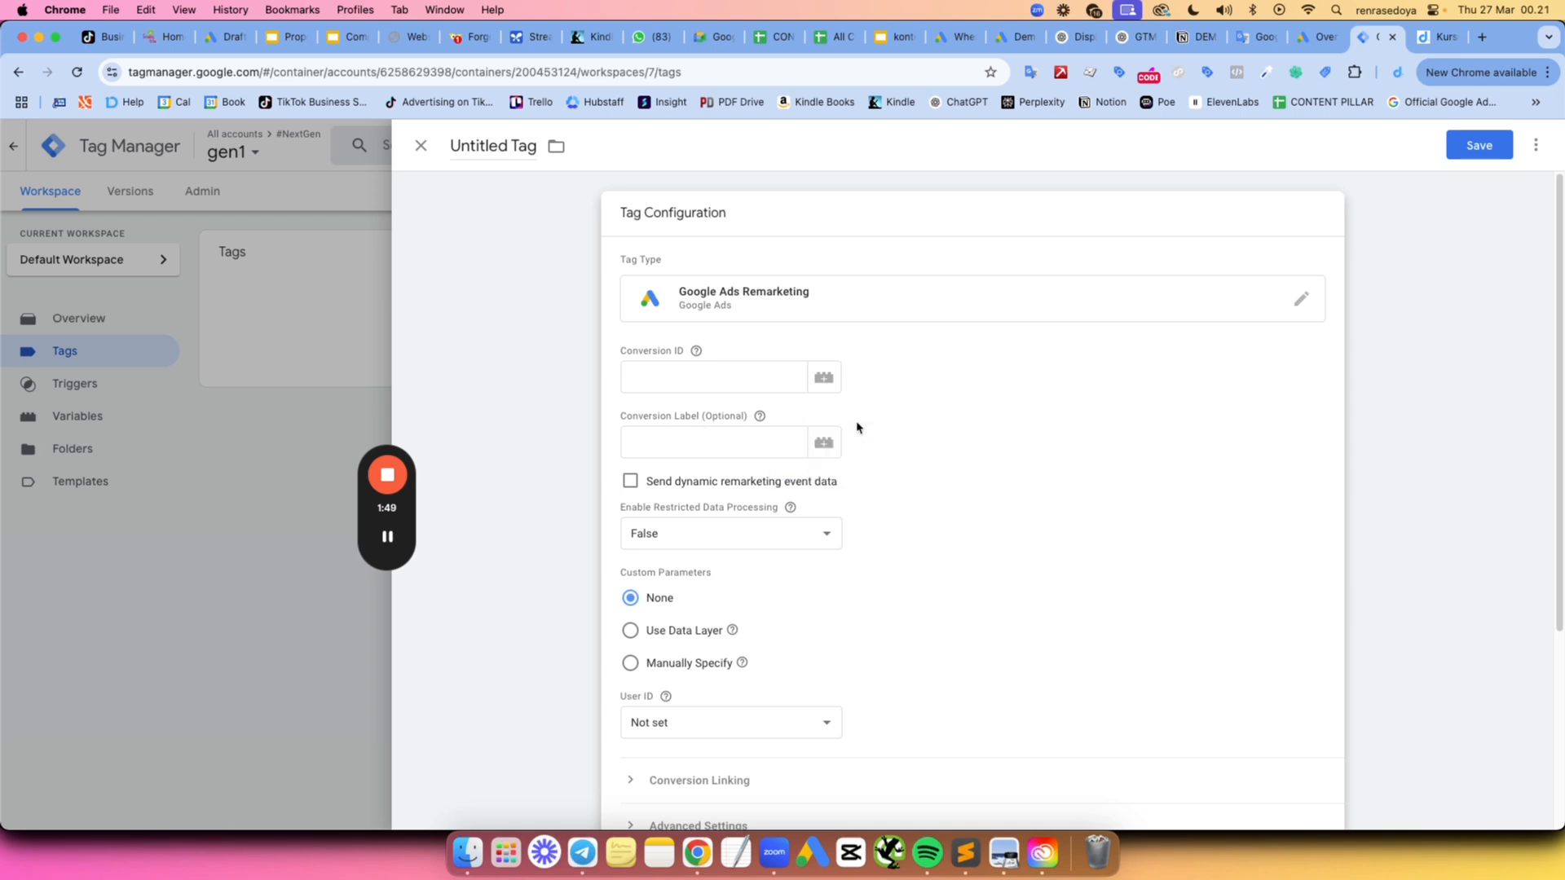
scroll(854, 422, "down", 1)
mouse_move(768, 349)
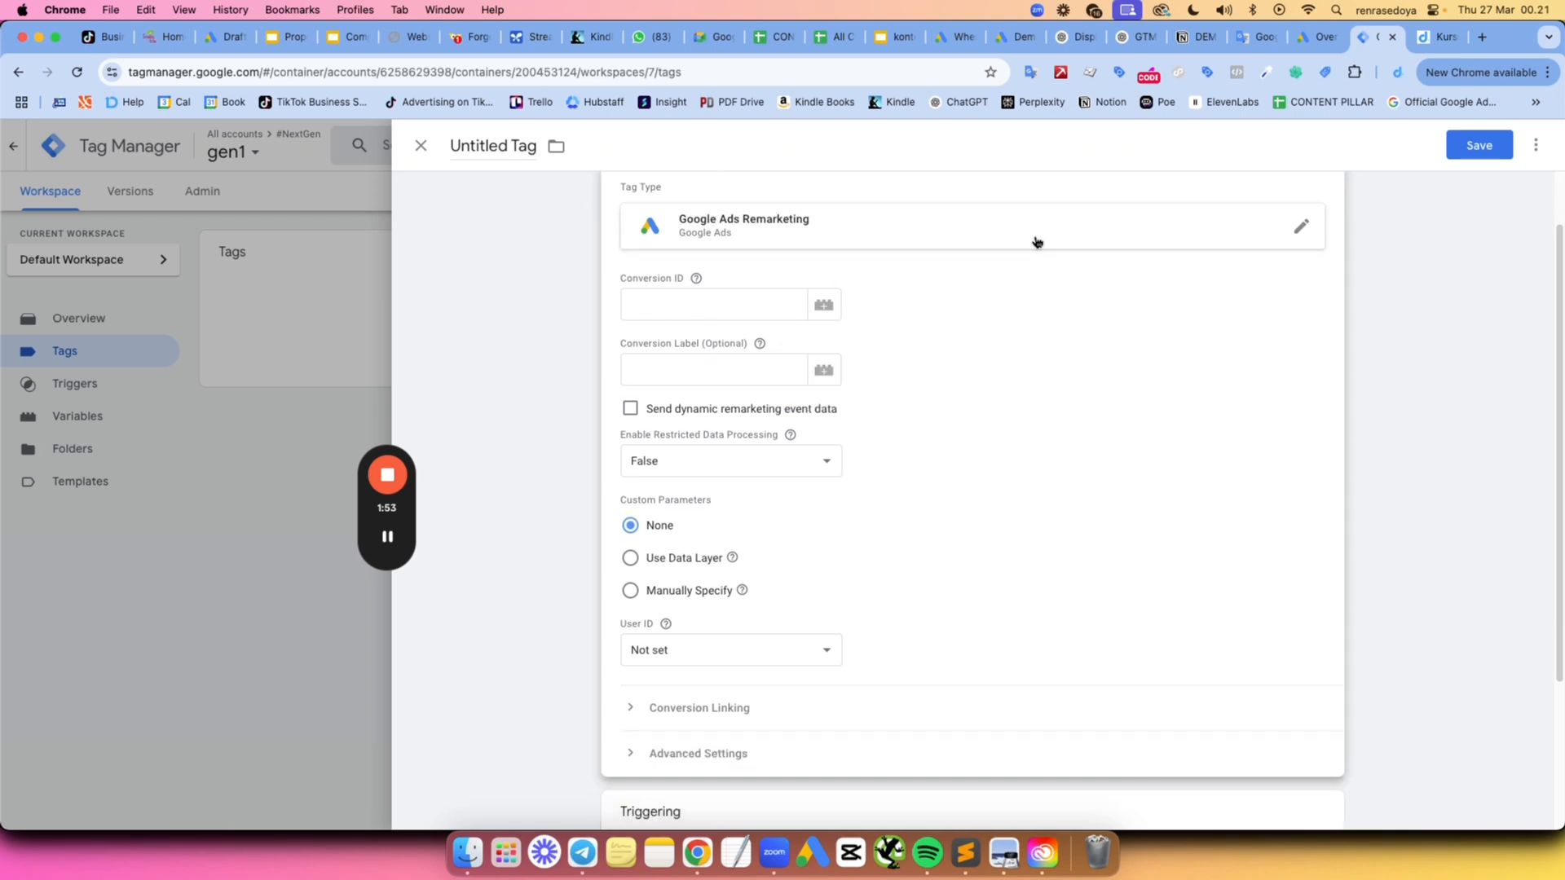
Switch to Google Ads and open the Google Ads tag details from the data sources in Audience manager.
left_click(1317, 41)
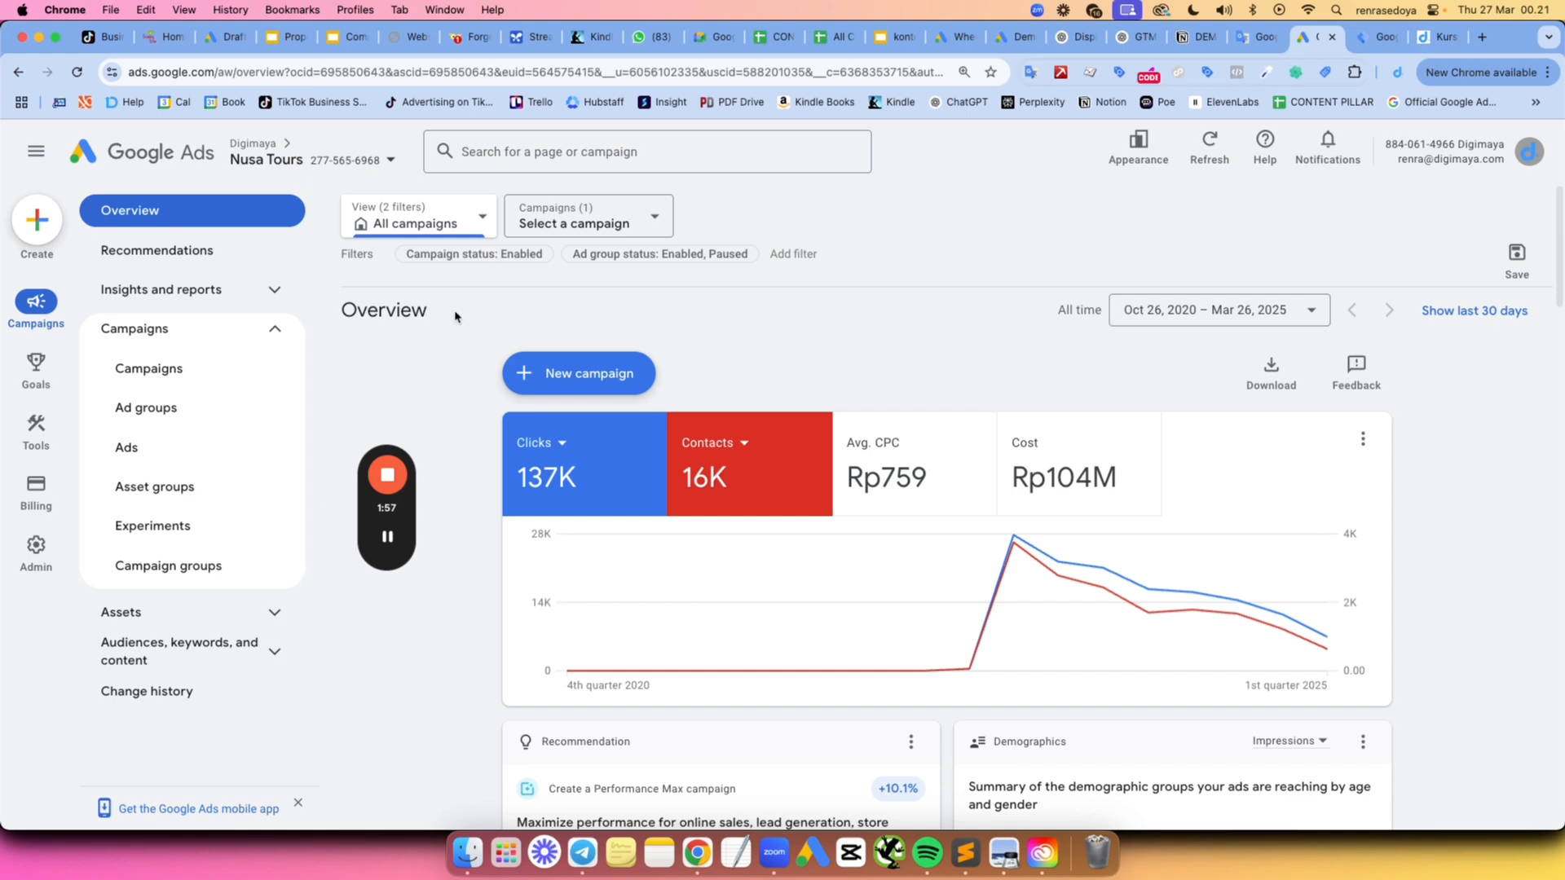
left_click(34, 426)
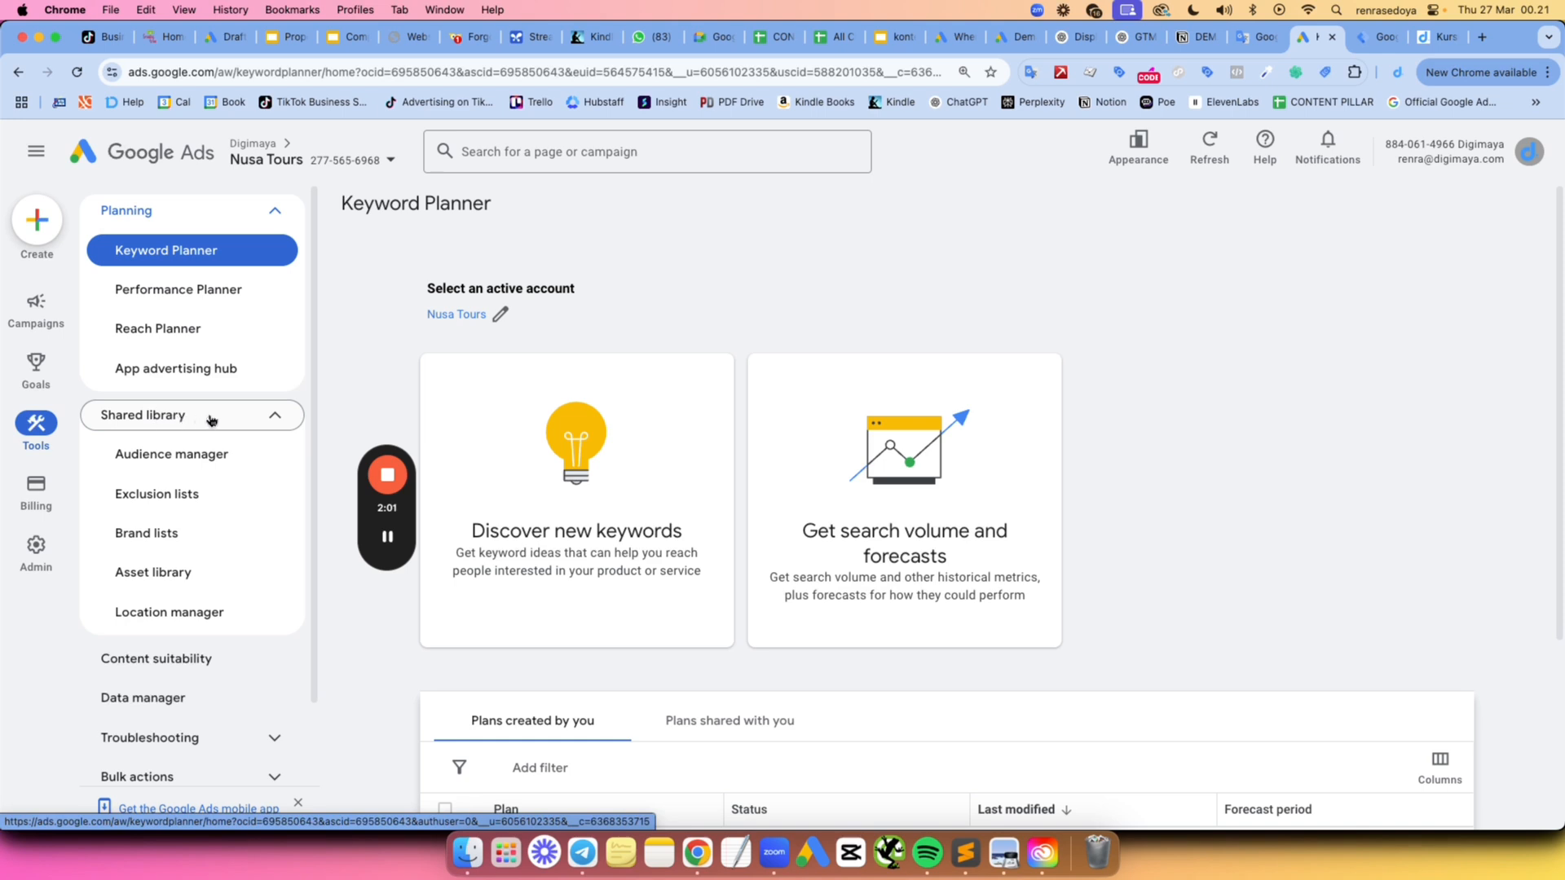
left_click(179, 457)
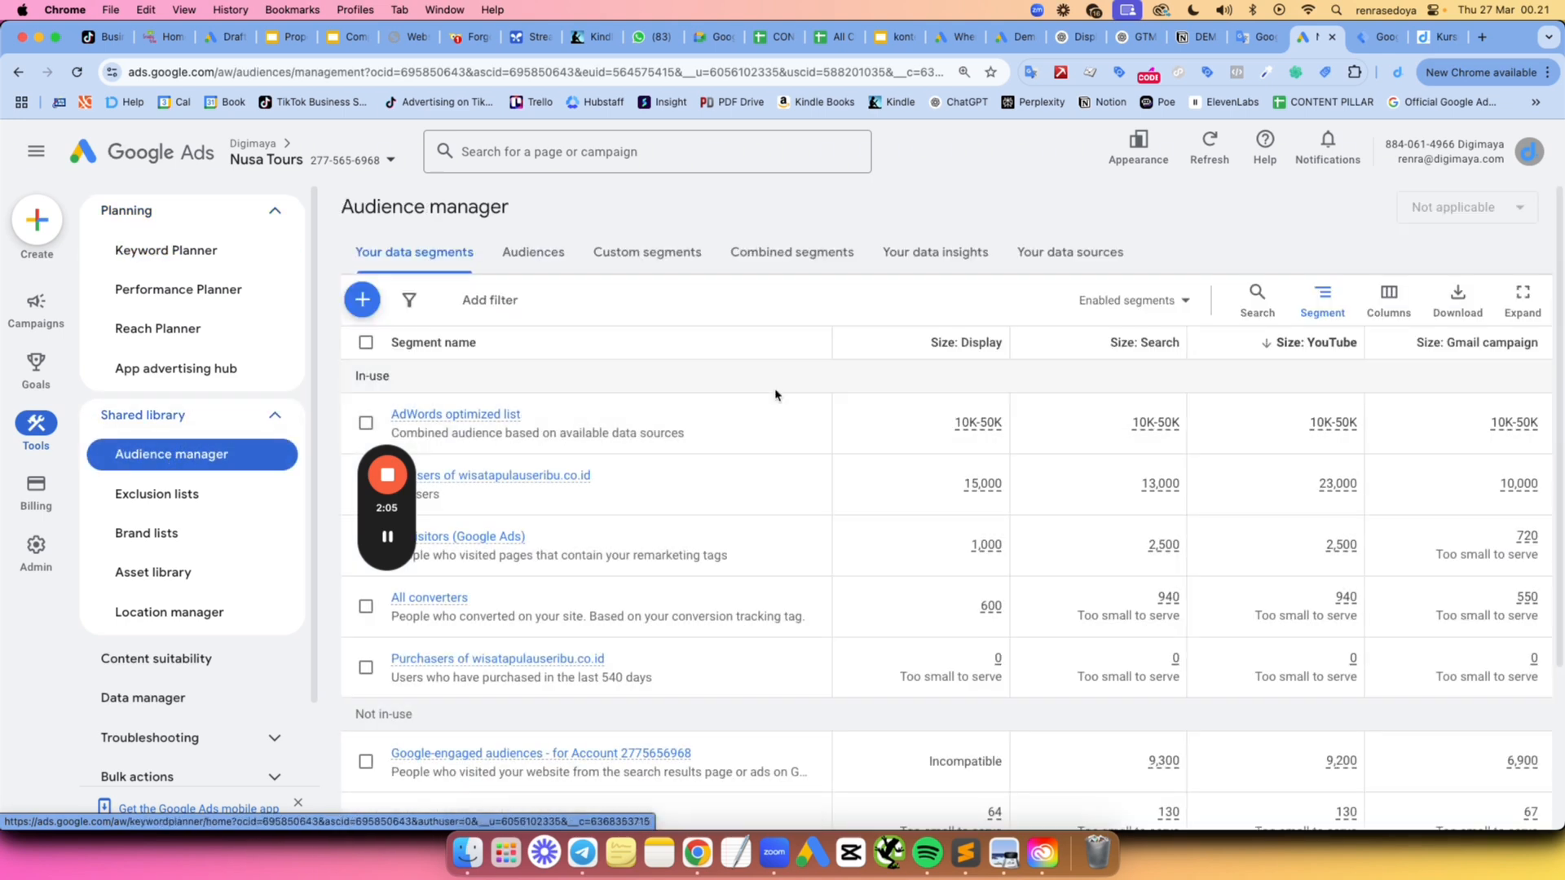
left_click(1057, 260)
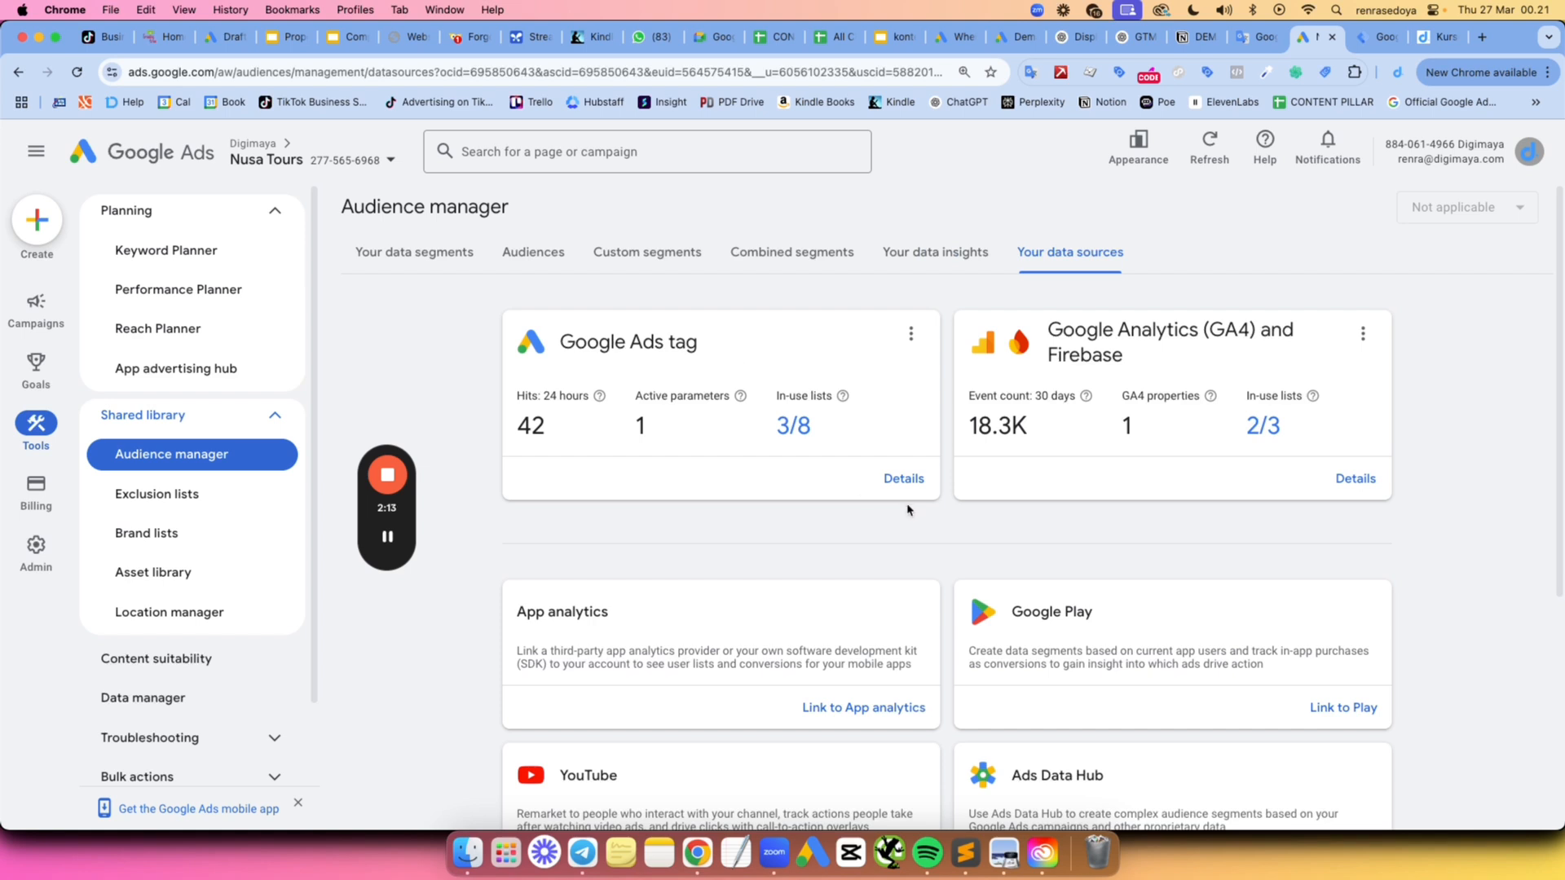
left_click(896, 481)
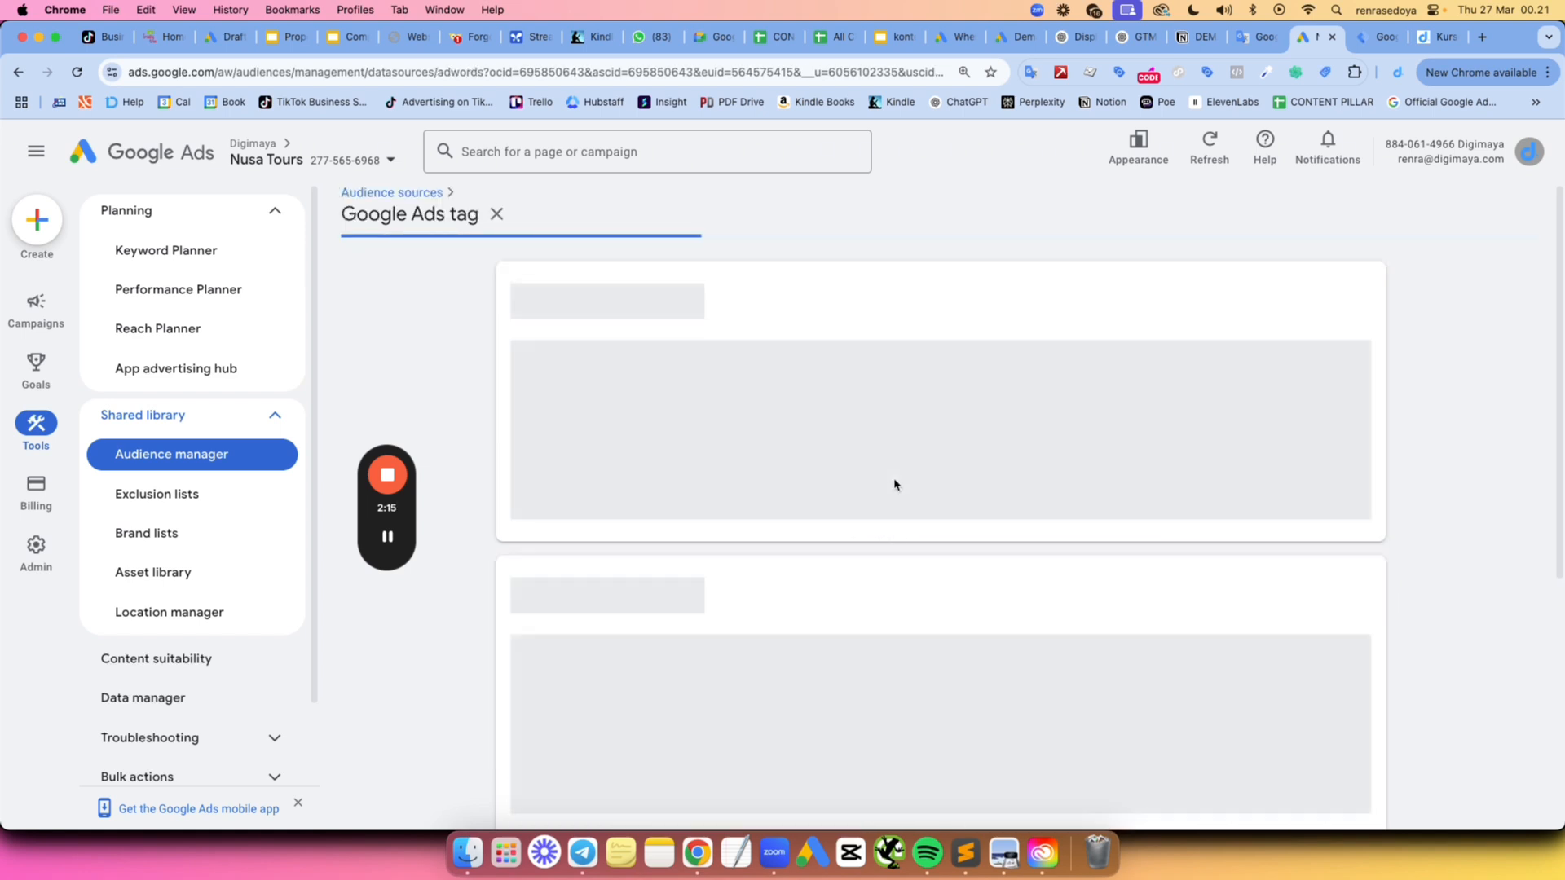
scroll(863, 431, "down", 5)
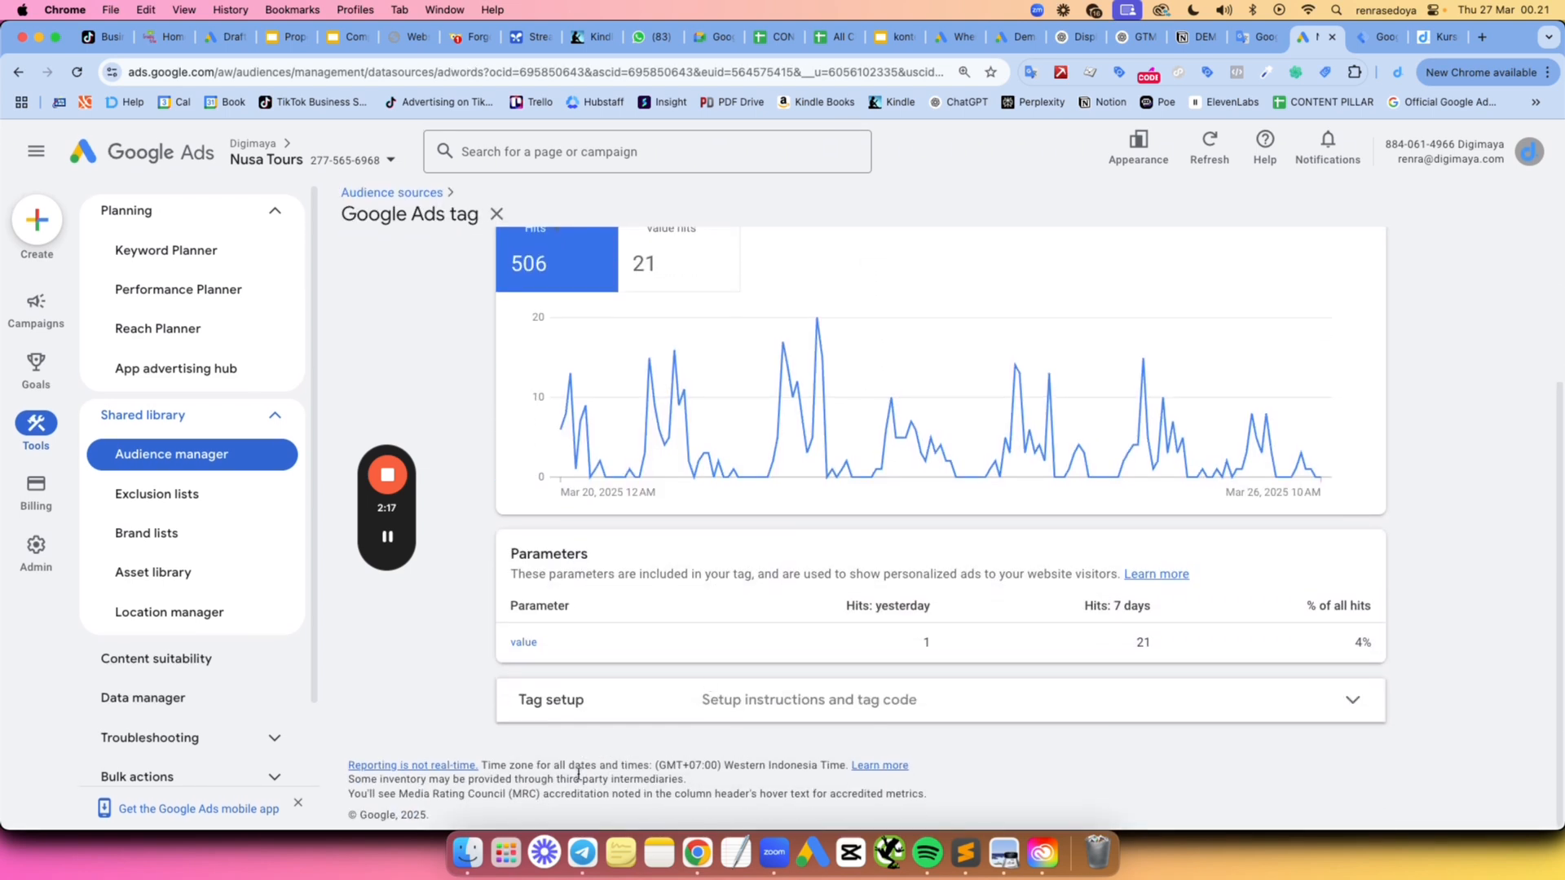
Choose Google Tag Manager as the setup method for the Google Ads tag and copy its conversion ID.
left_click(1040, 708)
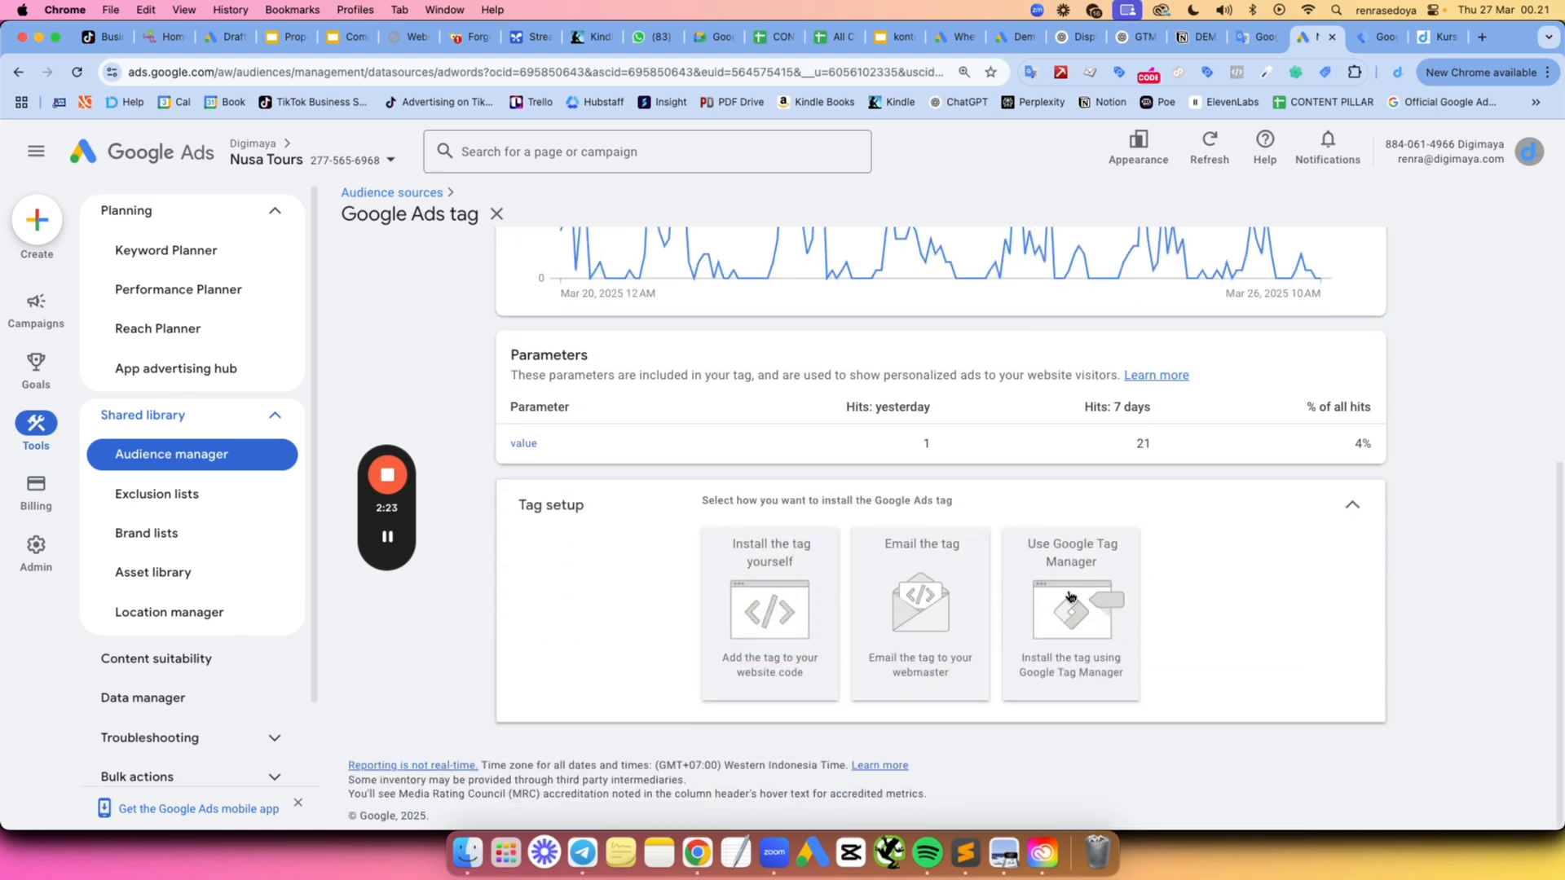
left_click(1071, 597)
scroll(929, 582, "down", 2)
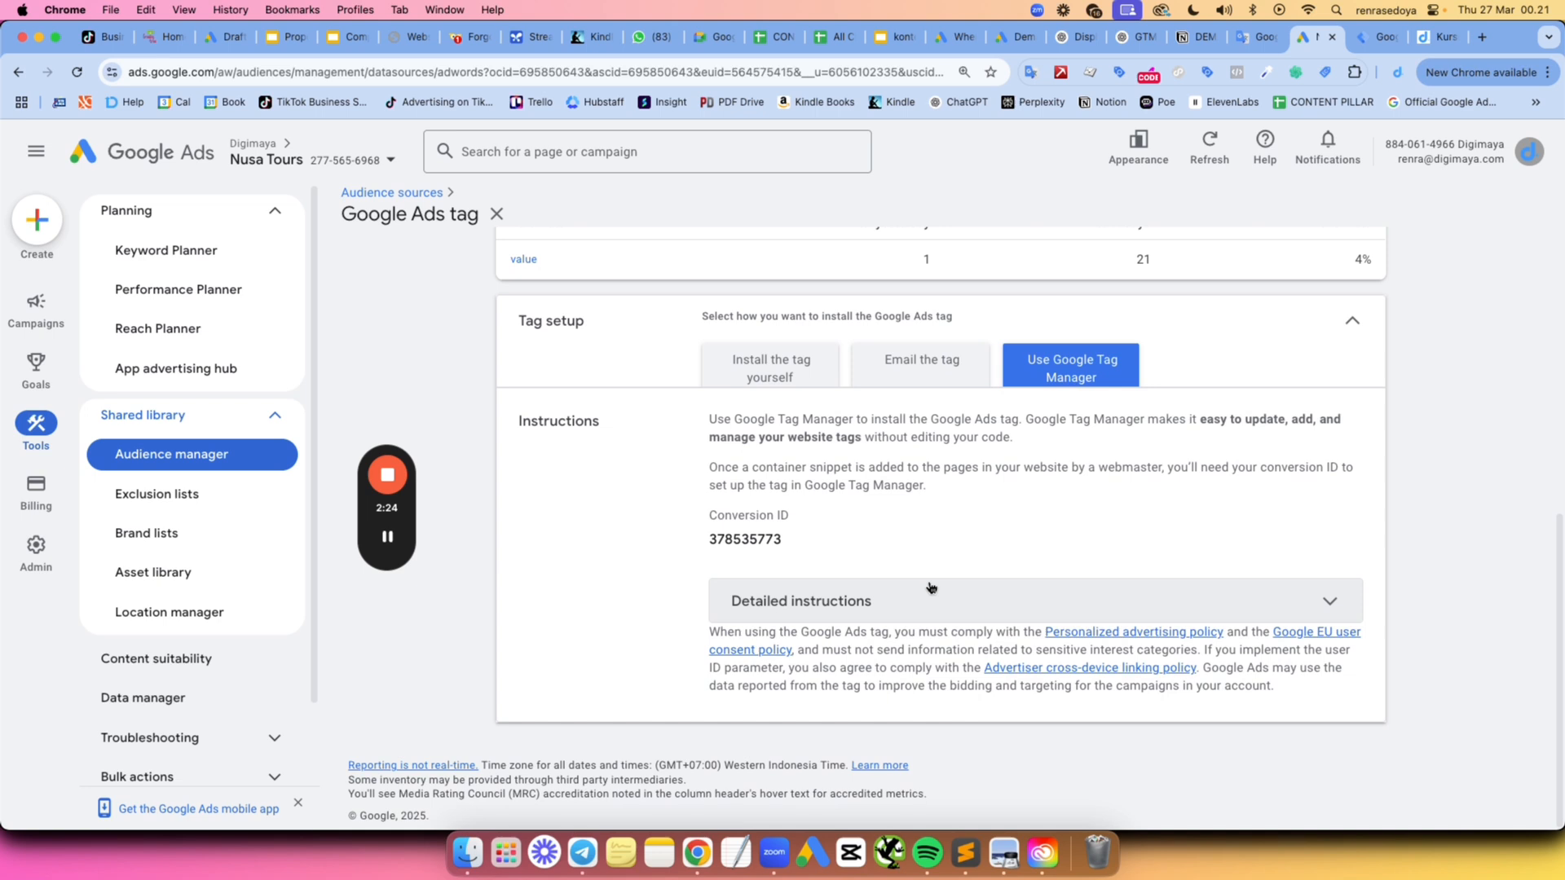
double_click(745, 540)
right_click(745, 539)
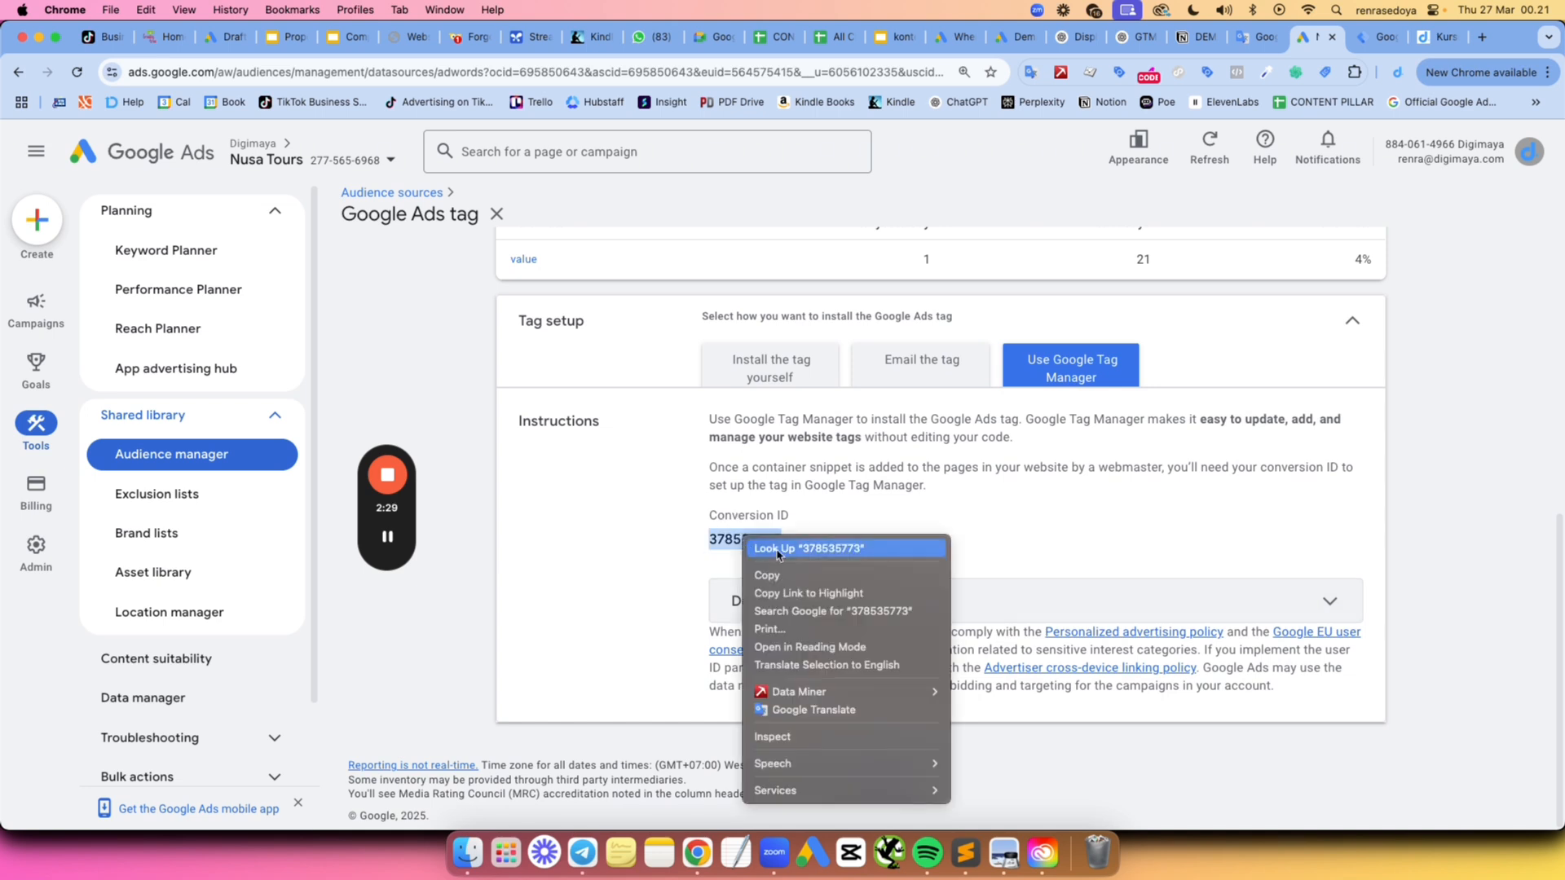
left_click(795, 582)
left_click(1016, 554)
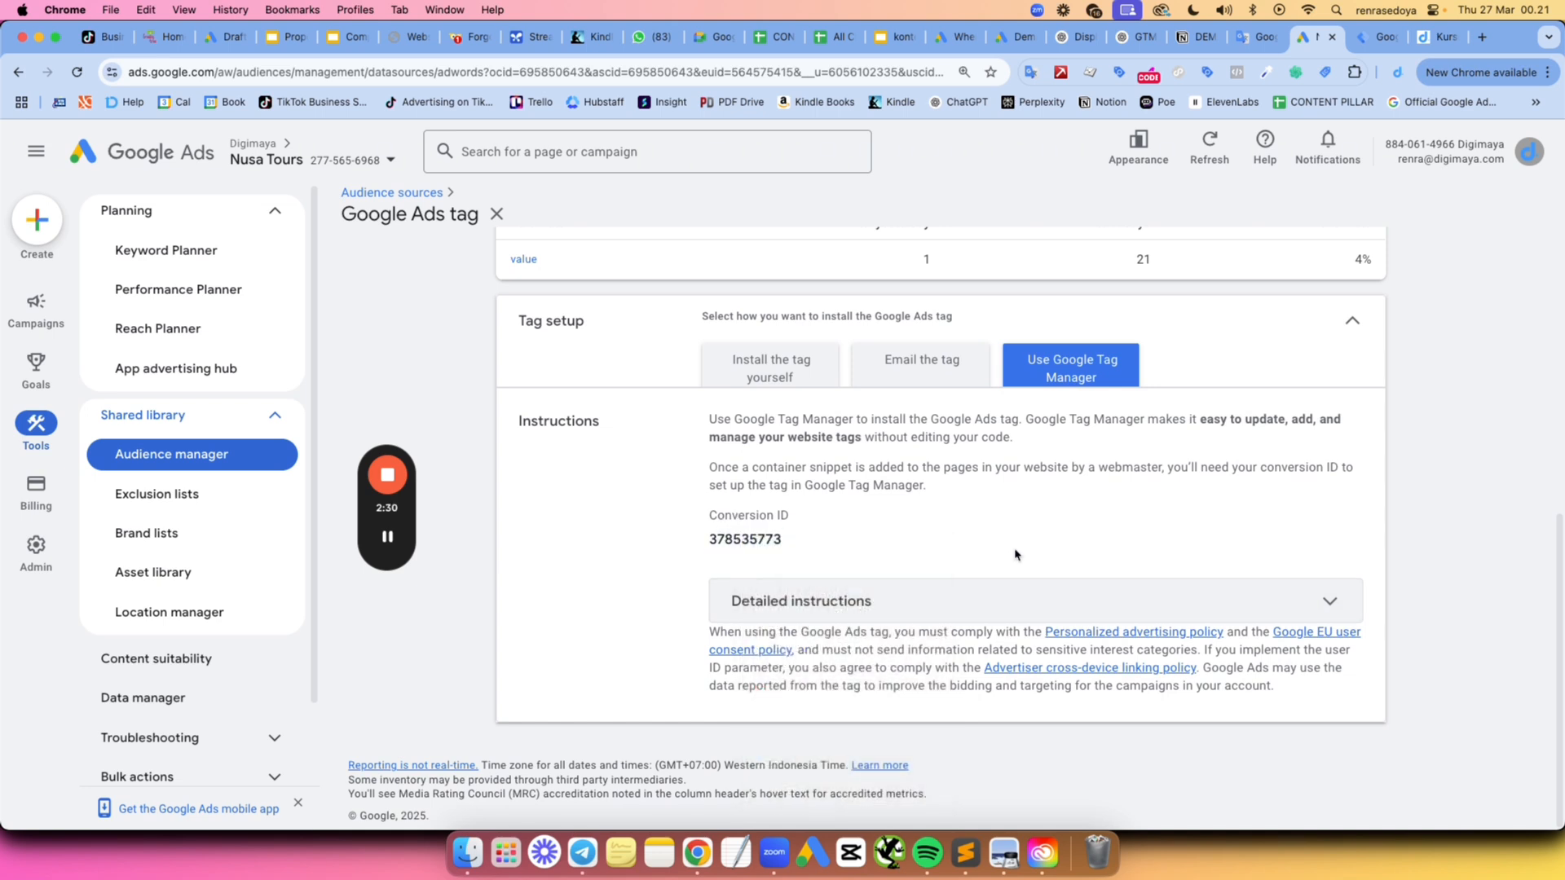
Switch back to Google Tag Manager and paste the copied conversion ID into the remarketing tag's Conversion ID field.
left_click(1379, 37)
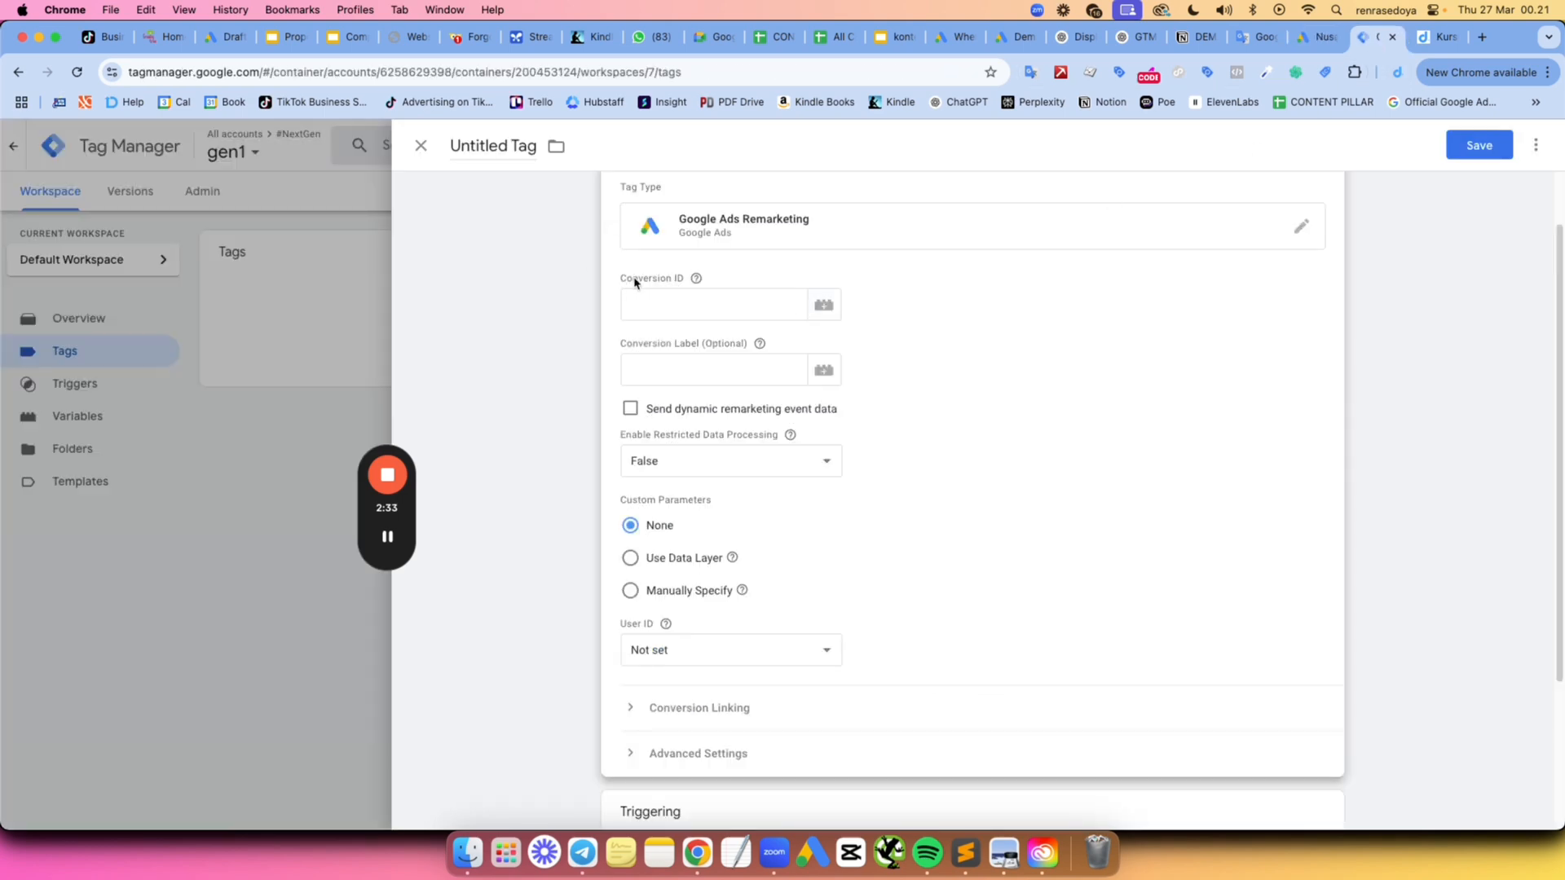
right_click(660, 306)
left_click(685, 423)
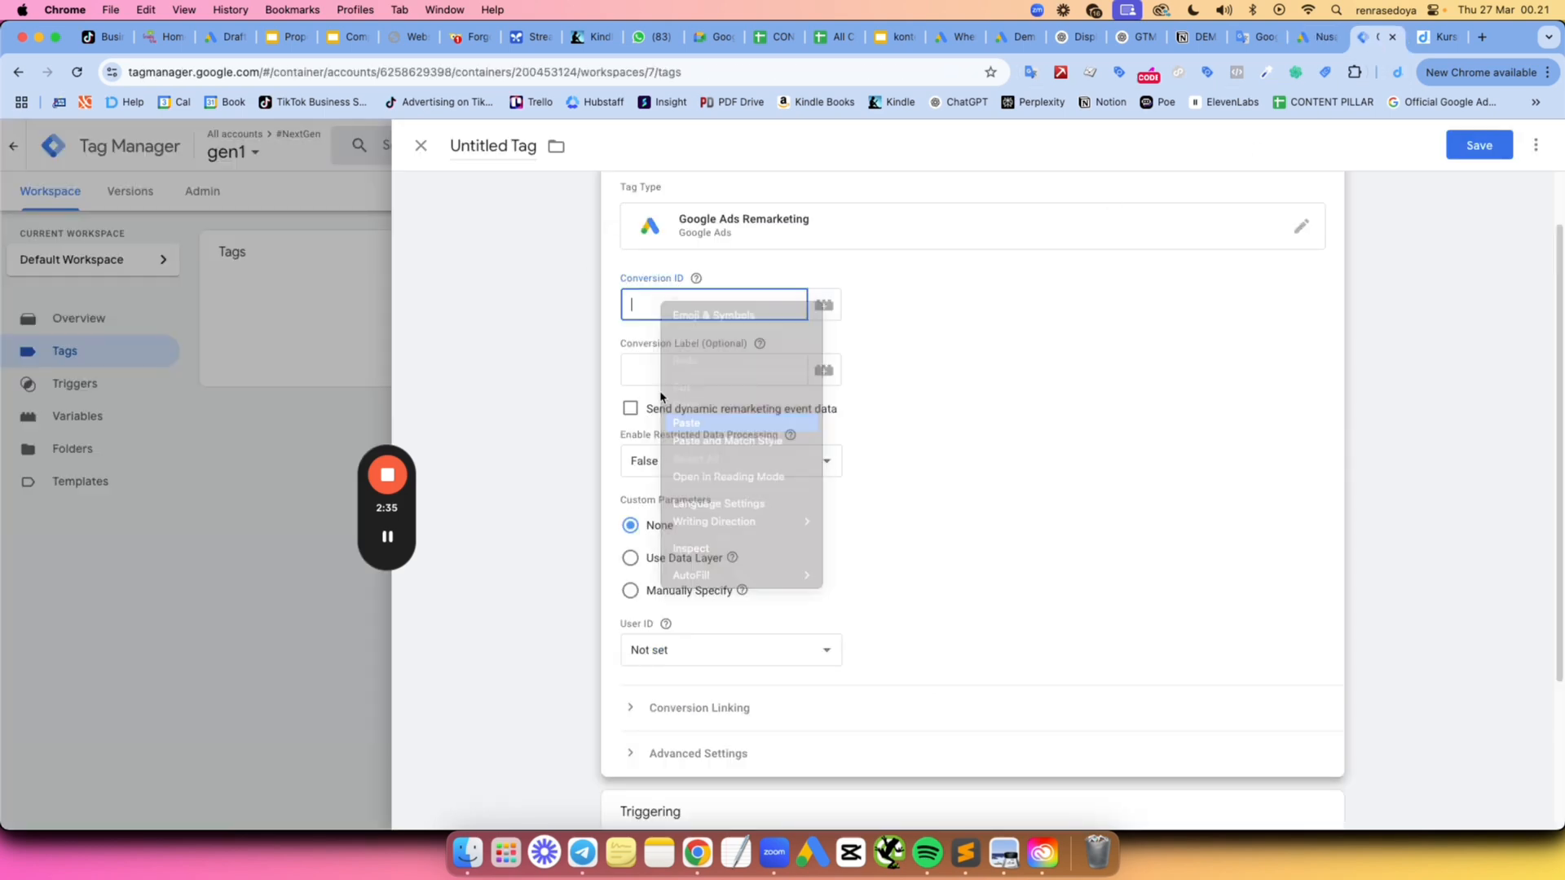
left_click(549, 308)
left_click(799, 356)
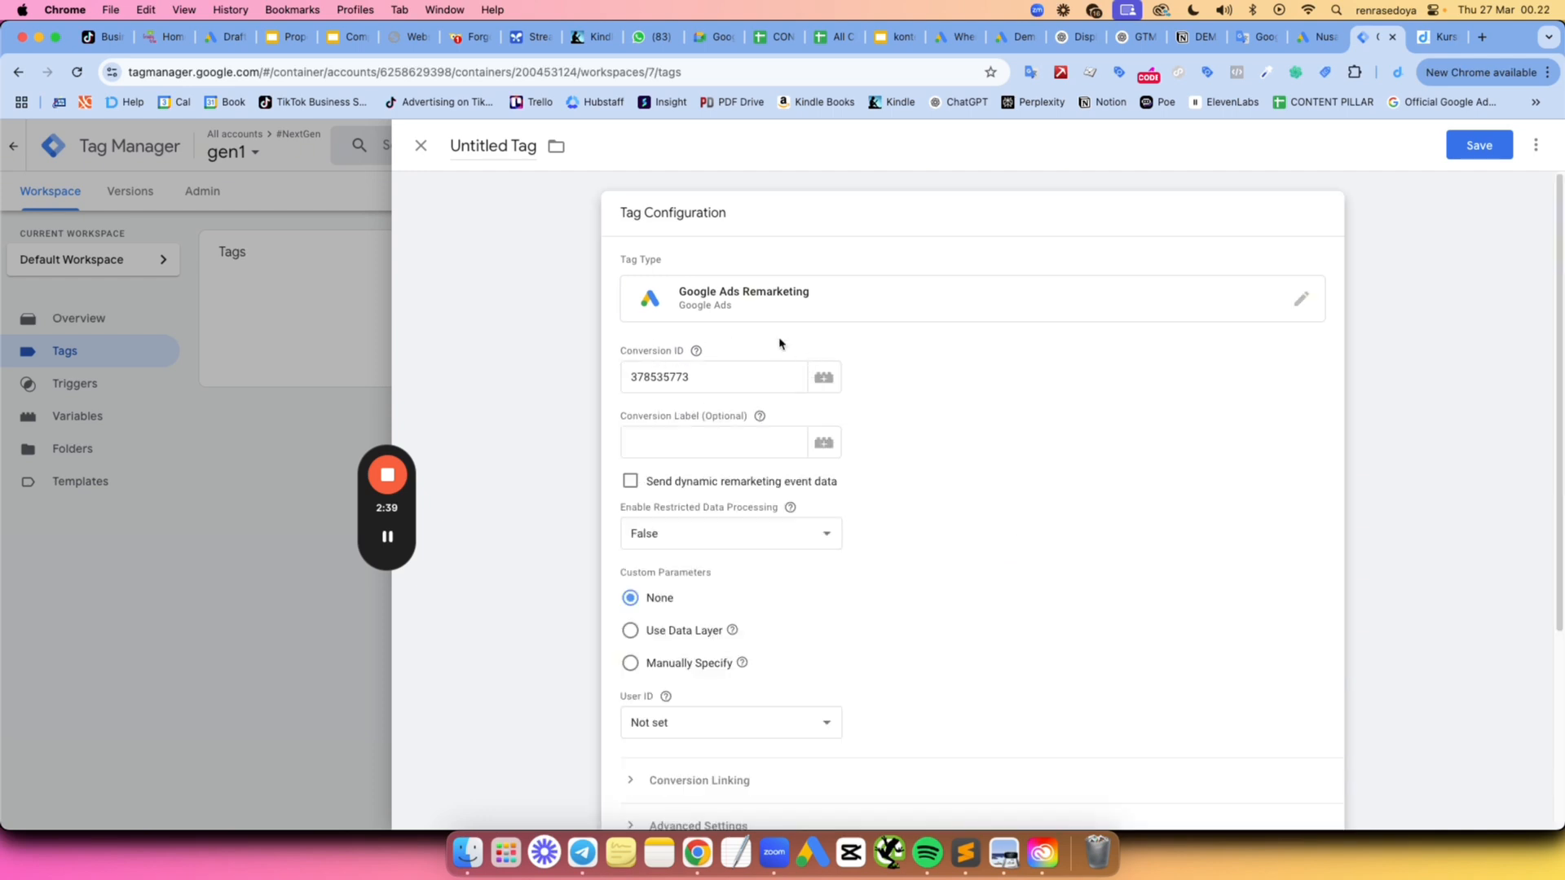
left_click(824, 376)
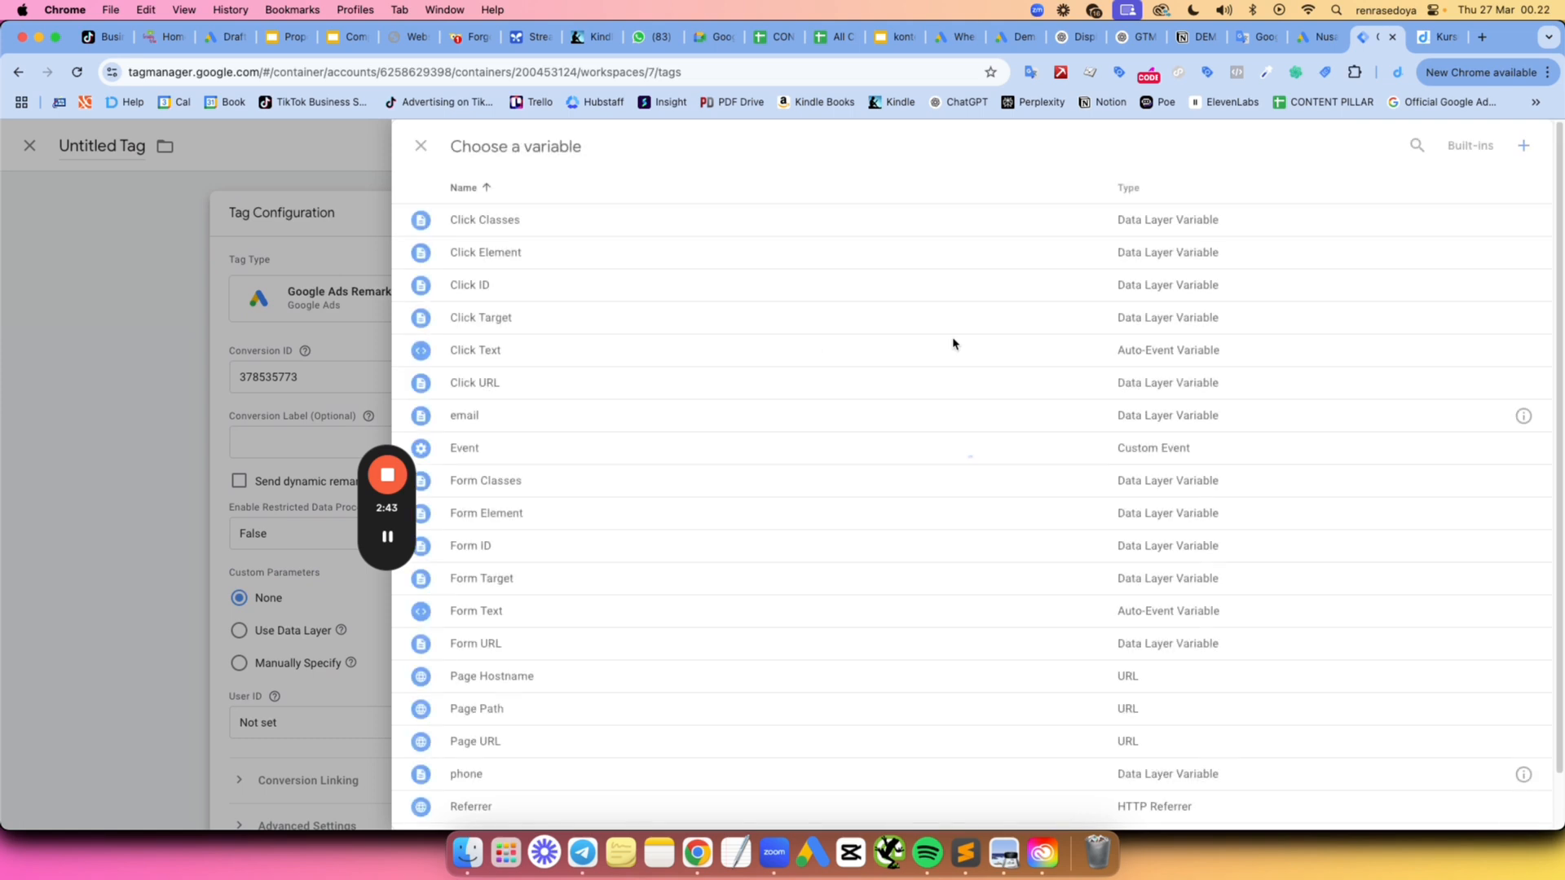
left_click(1523, 157)
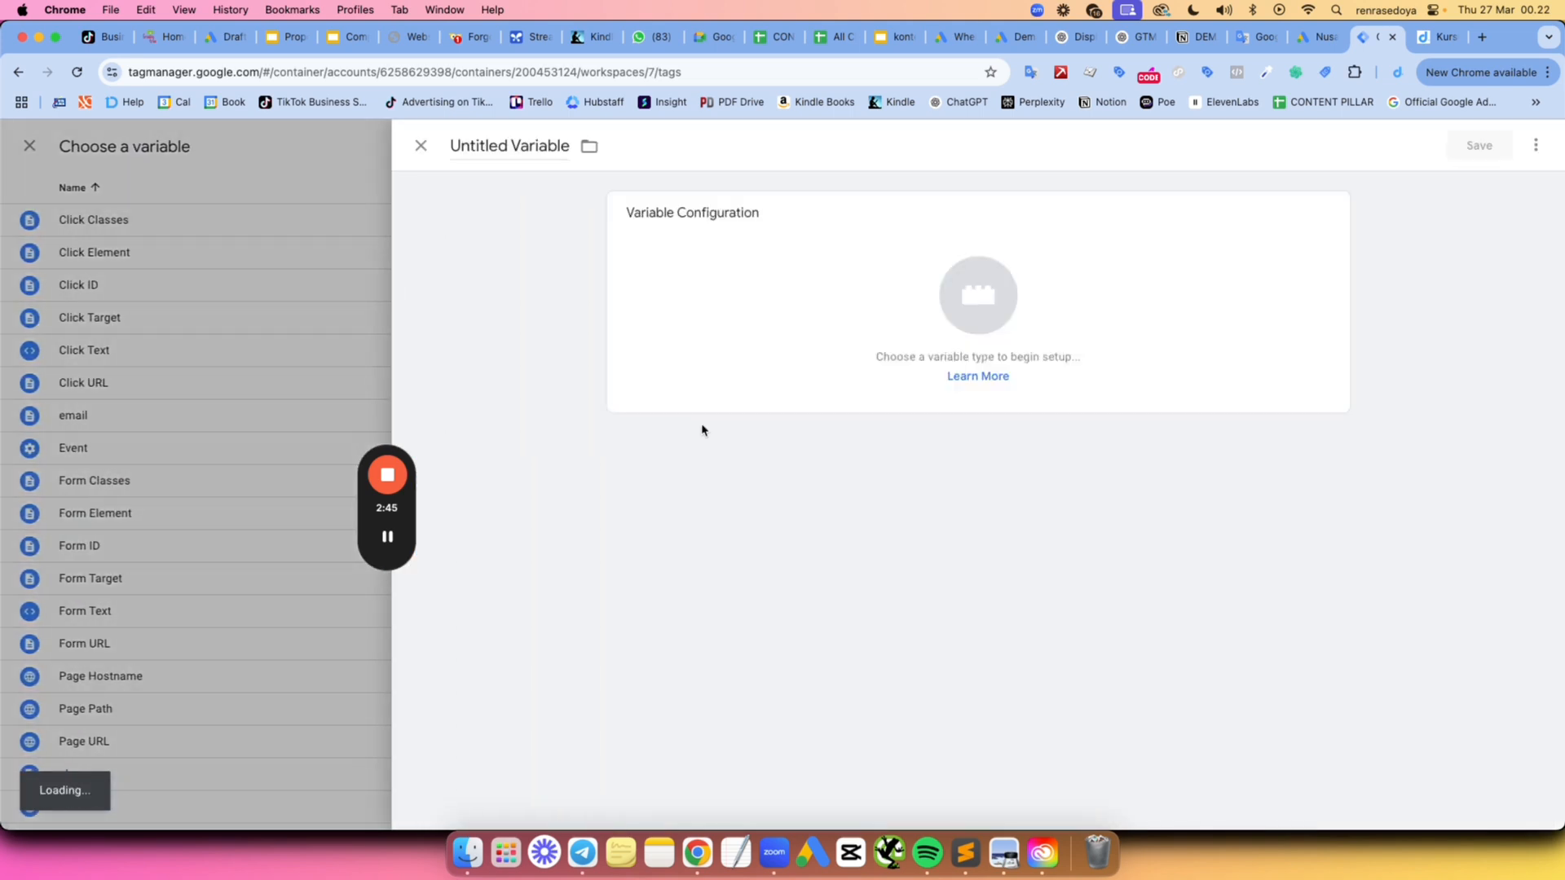
left_click(799, 318)
scroll(1134, 664, "down", 5)
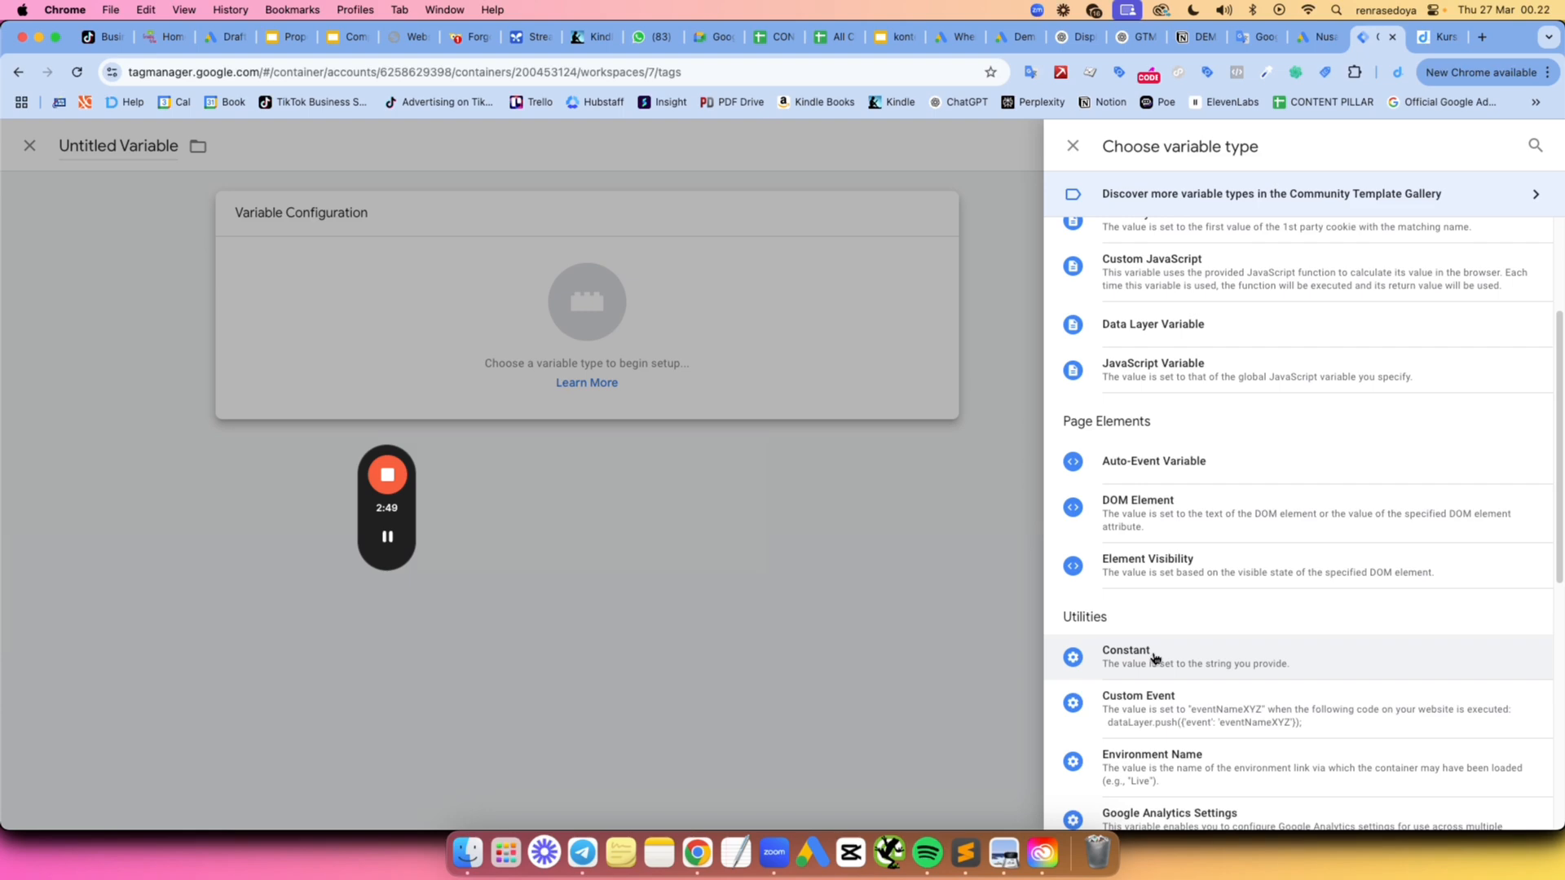
left_click(453, 261)
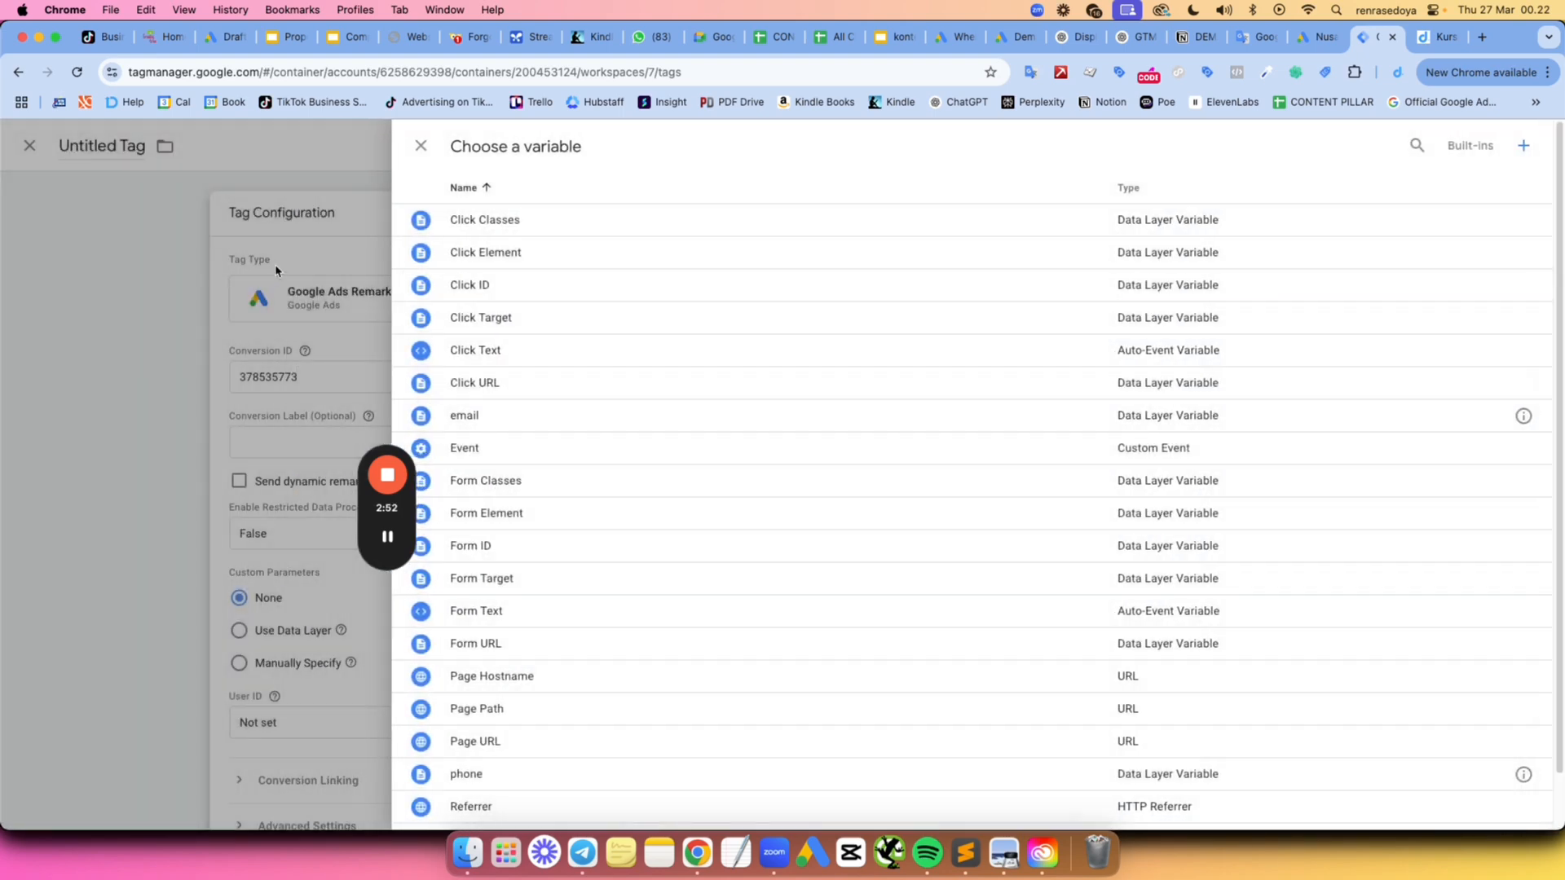
left_click(276, 265)
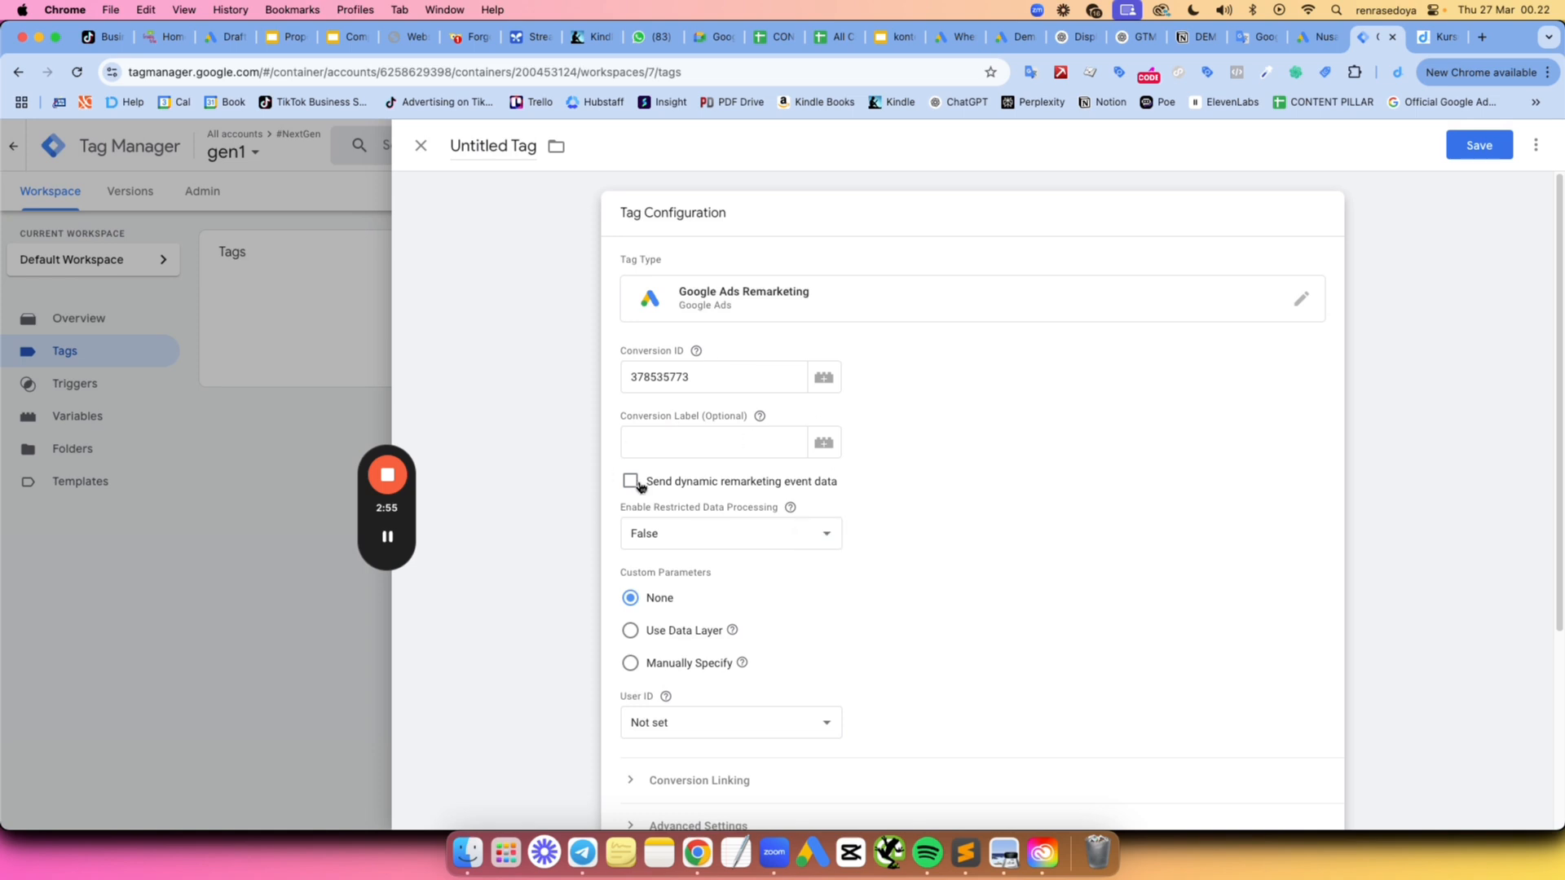
Keep the remarketing tag's default configuration and add the All Pages page view trigger as its firing trigger.
scroll(779, 481, "down", 3)
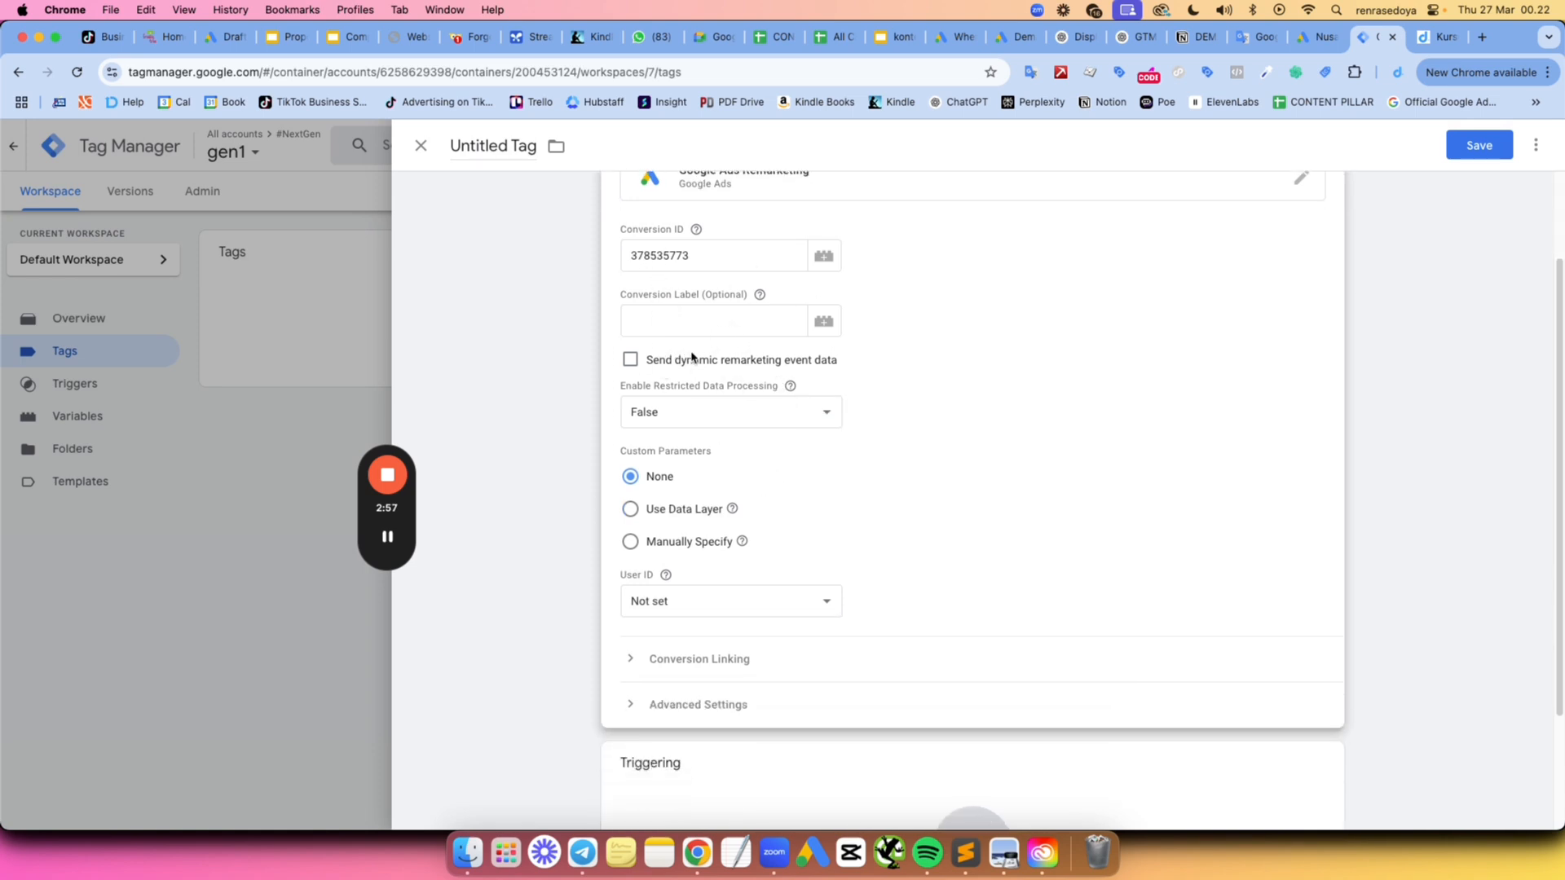
left_click(506, 361)
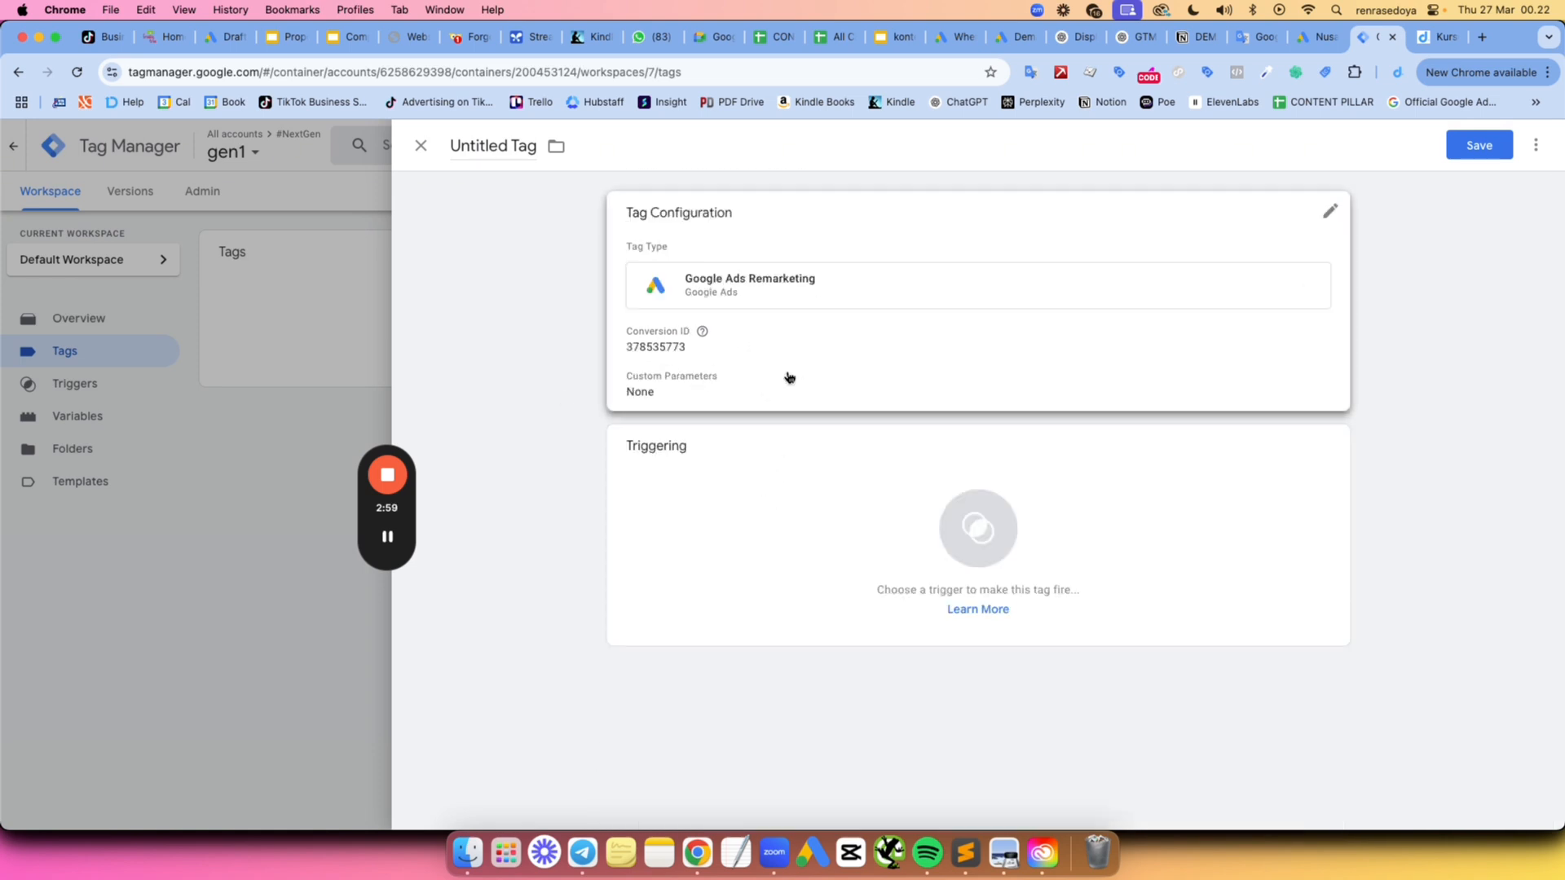
left_click(833, 372)
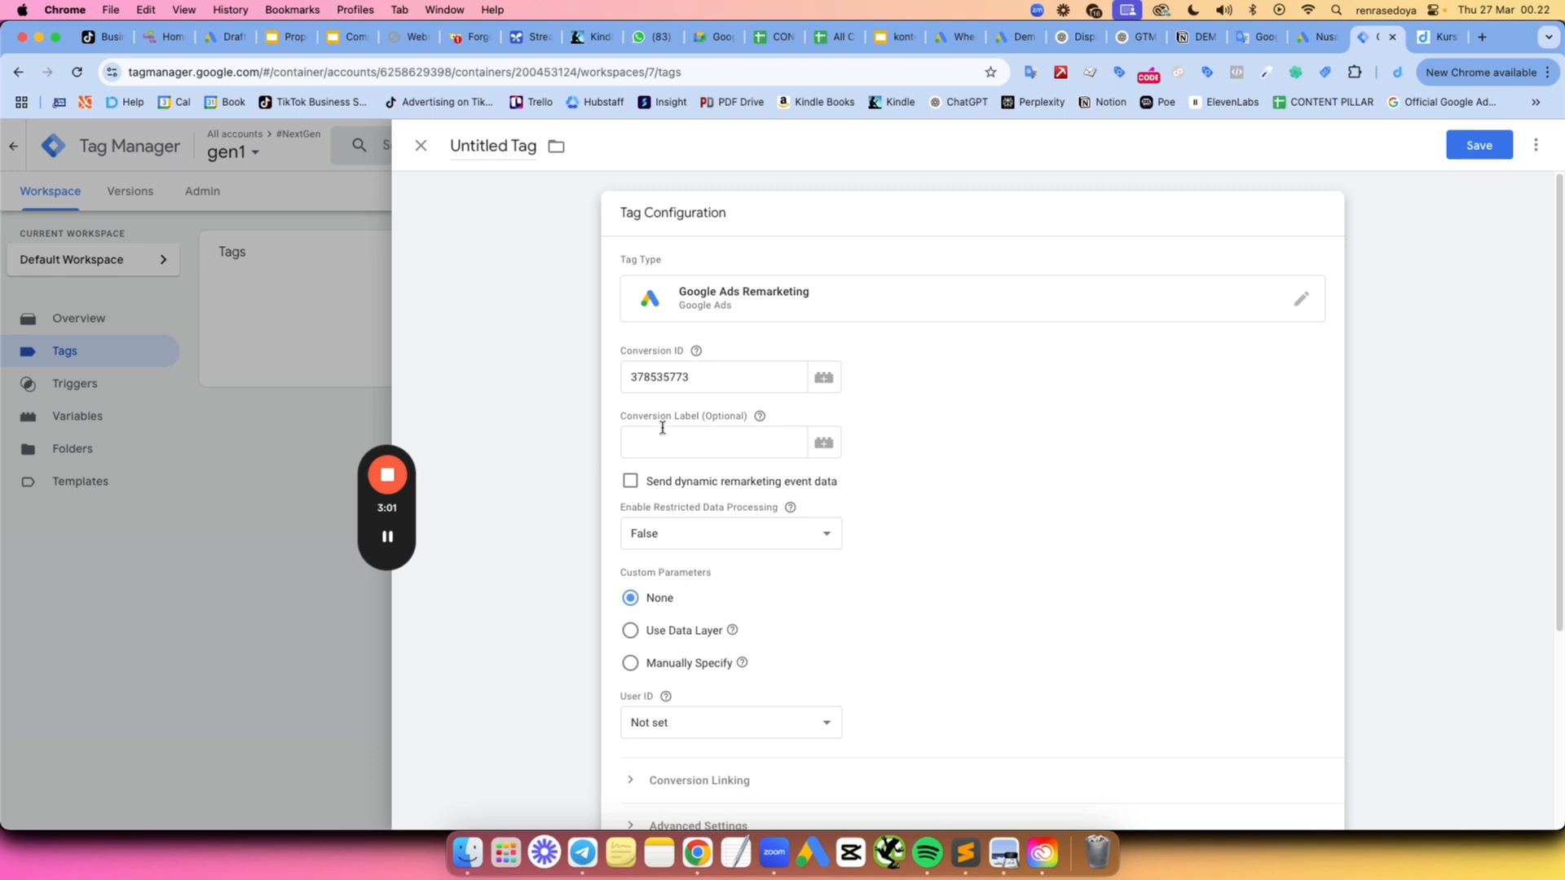
left_click(594, 395)
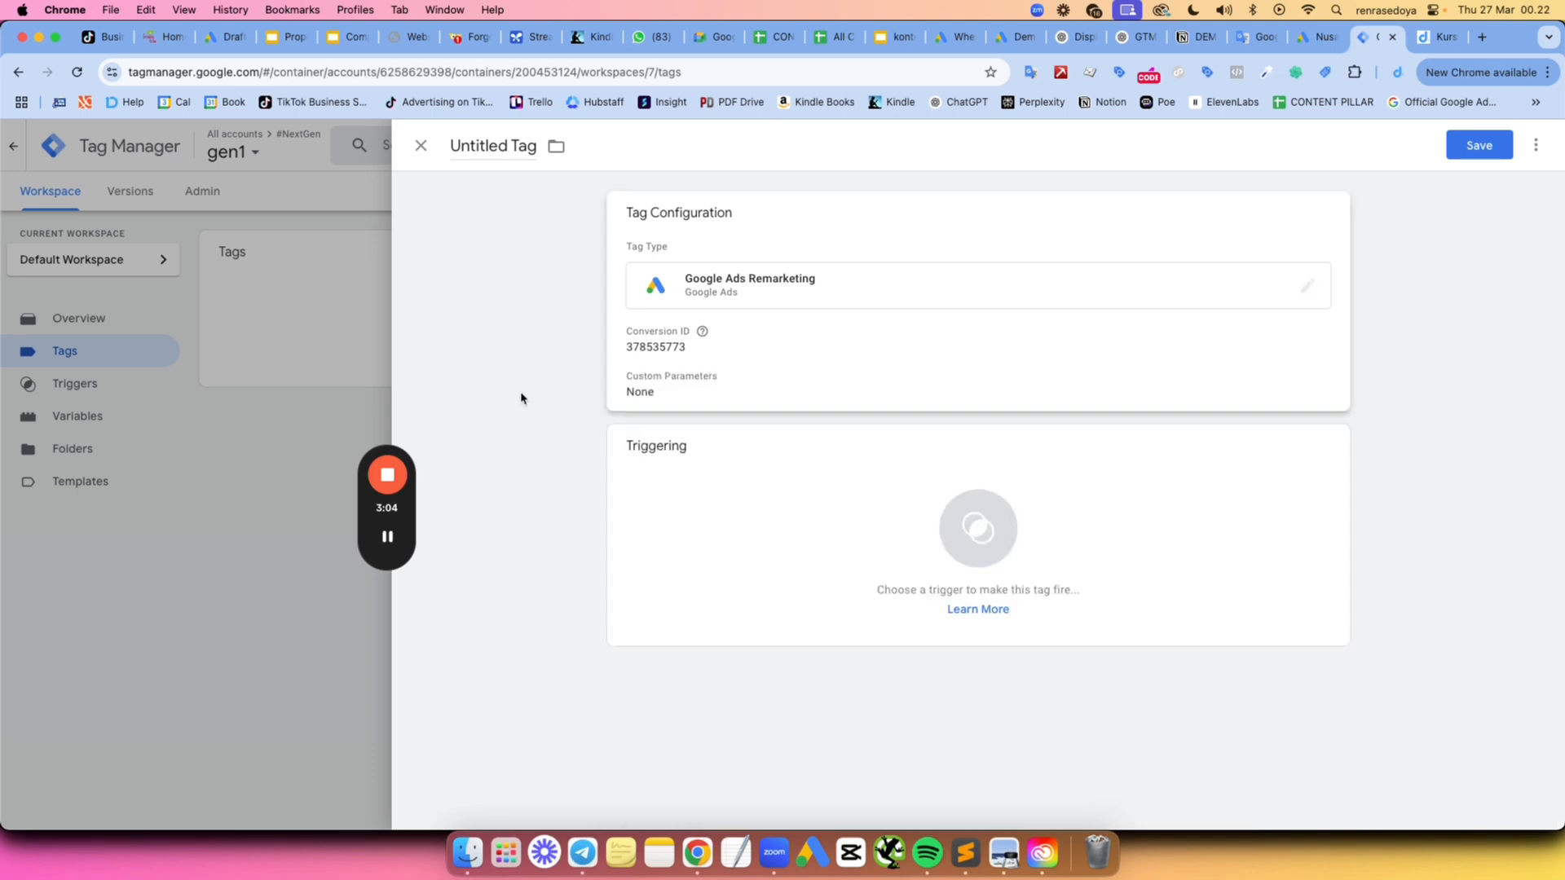
left_click(793, 507)
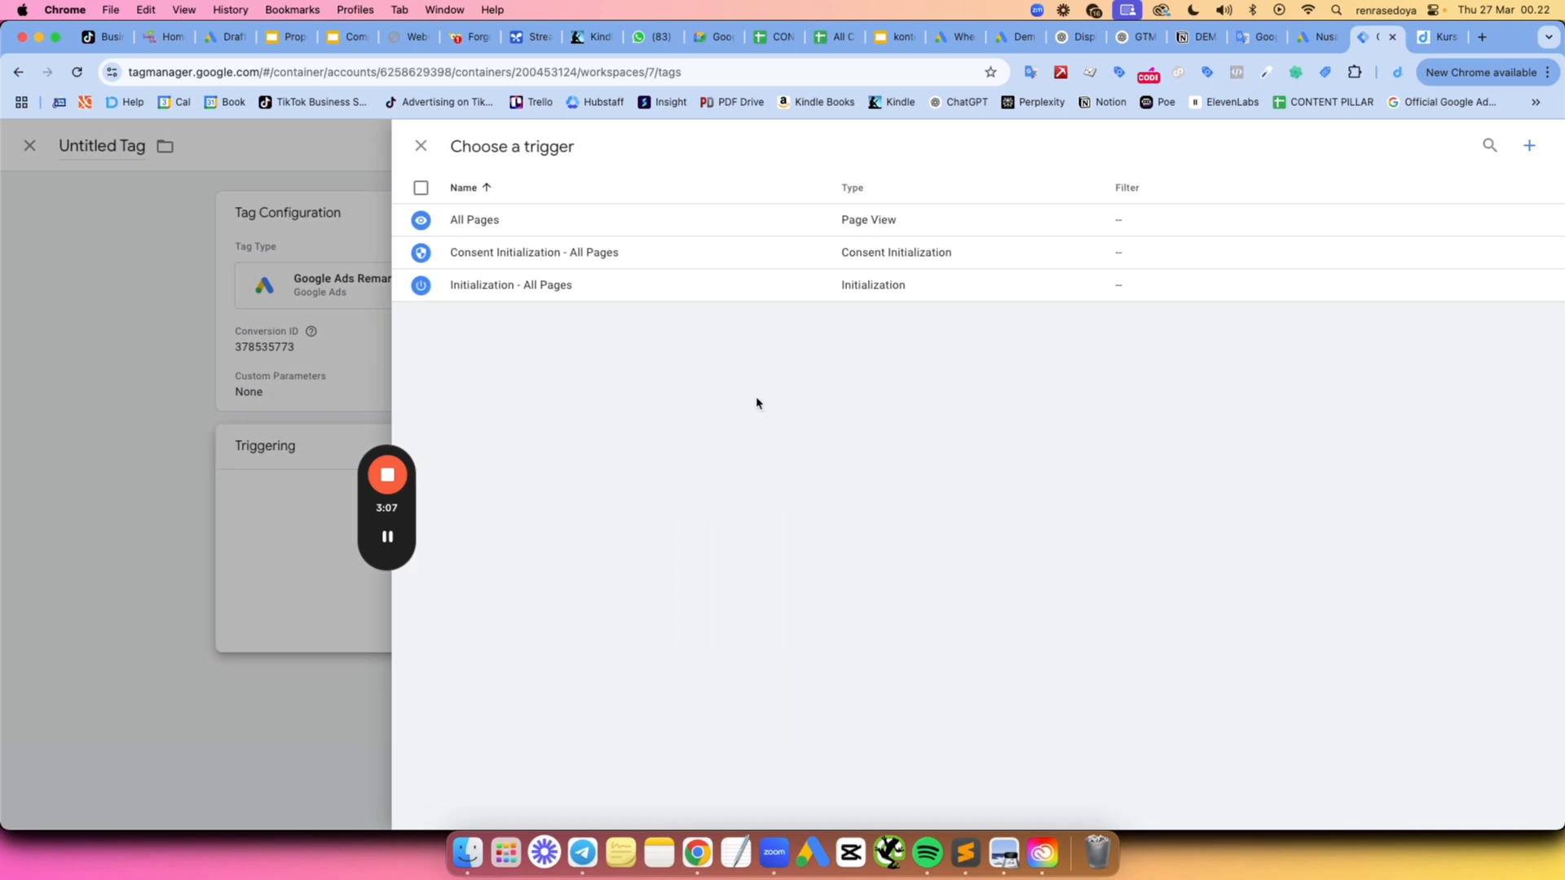
left_click(543, 228)
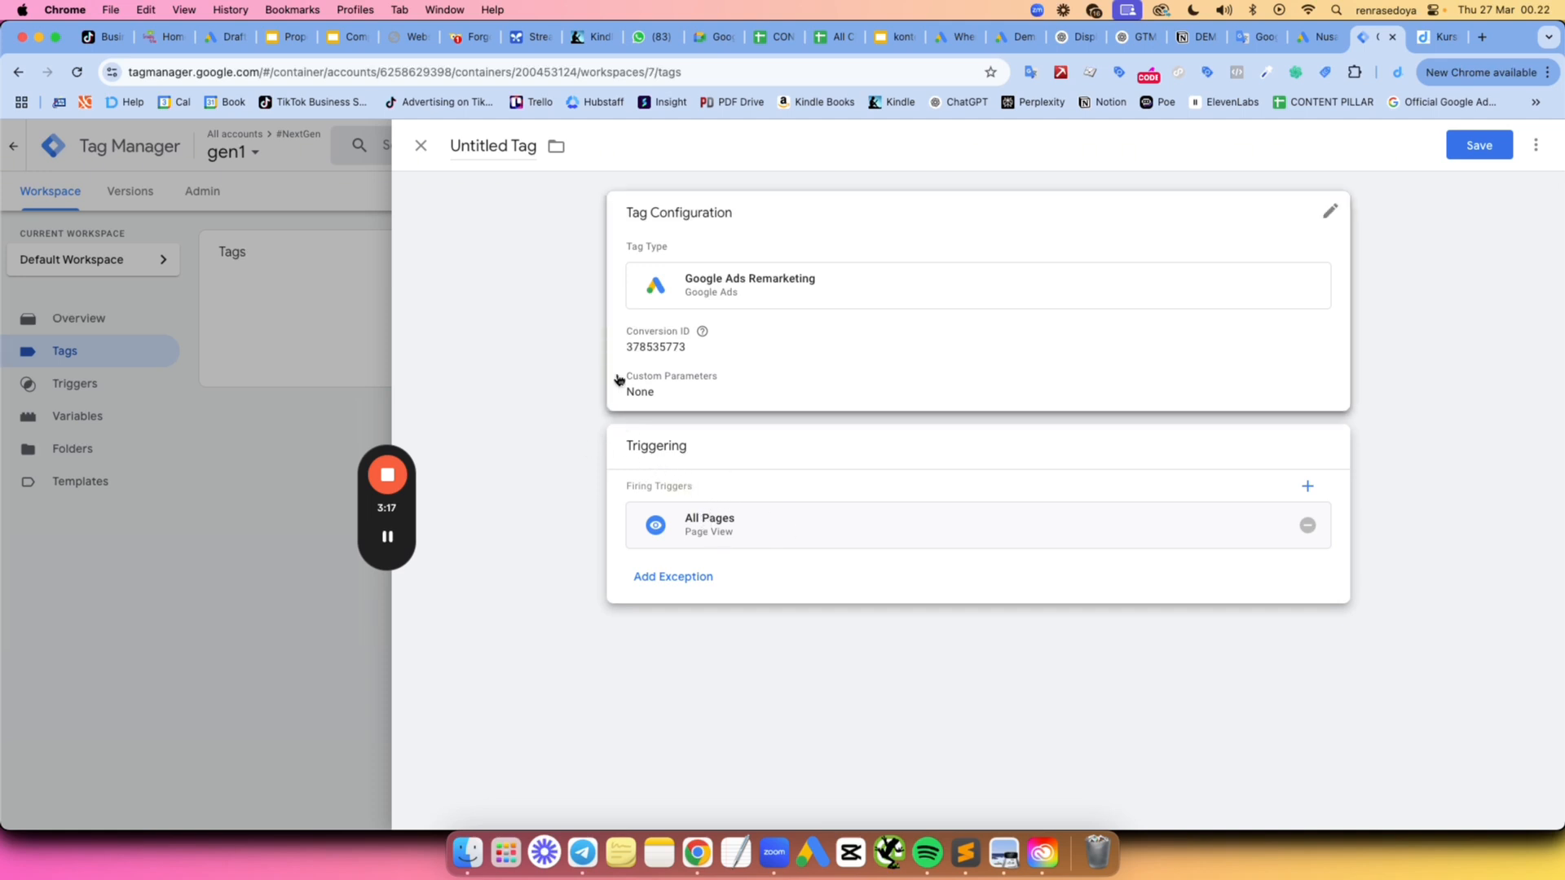
Save the remarketing tag under the name Google Ads Remarketing.
left_click(1479, 145)
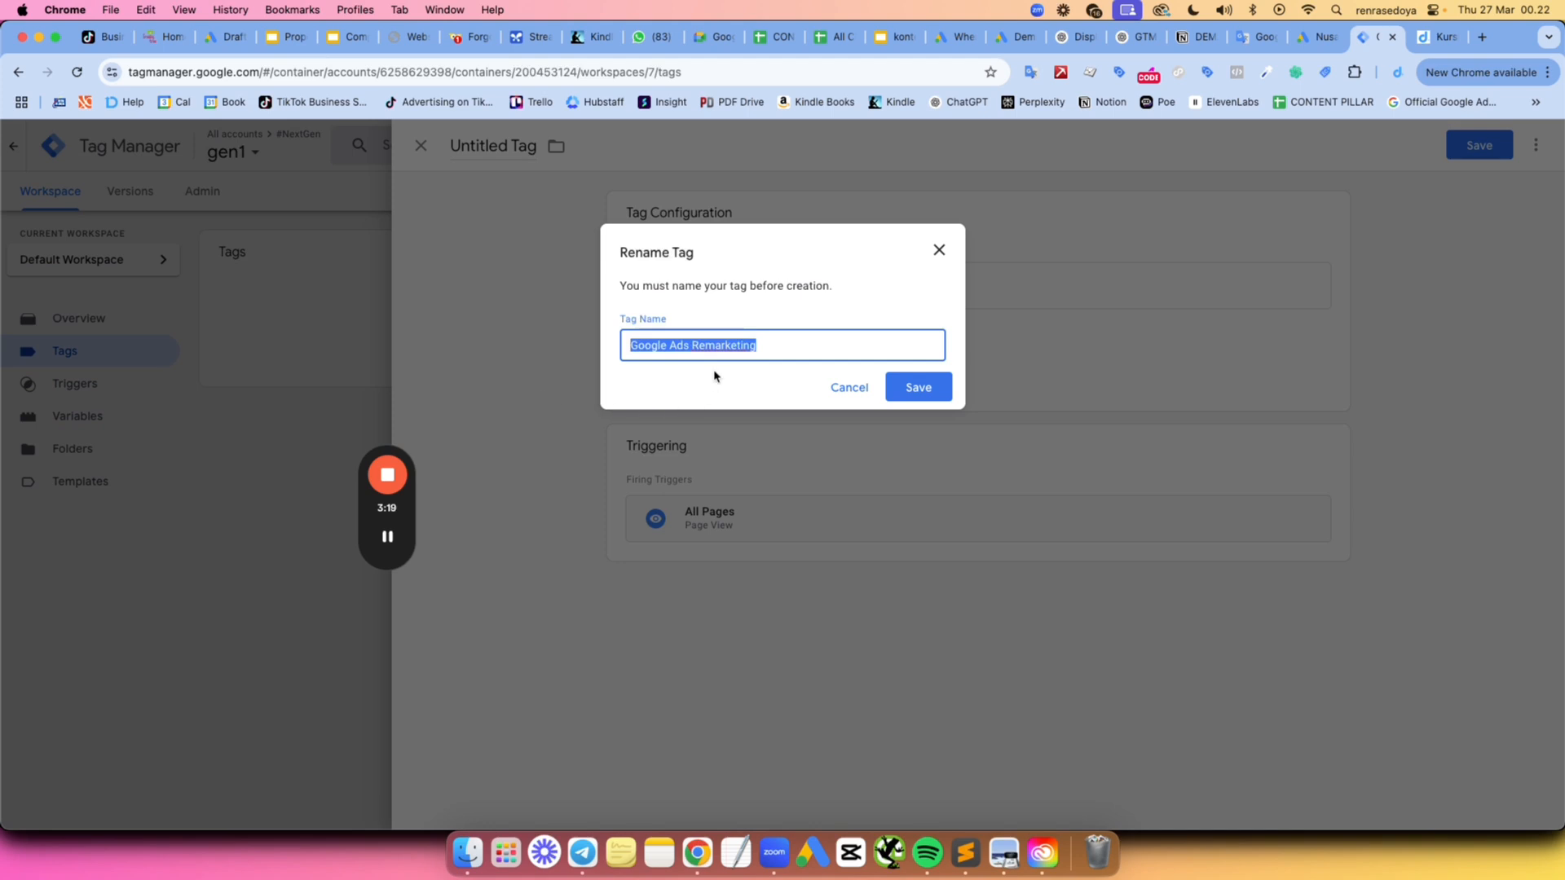
left_click(687, 380)
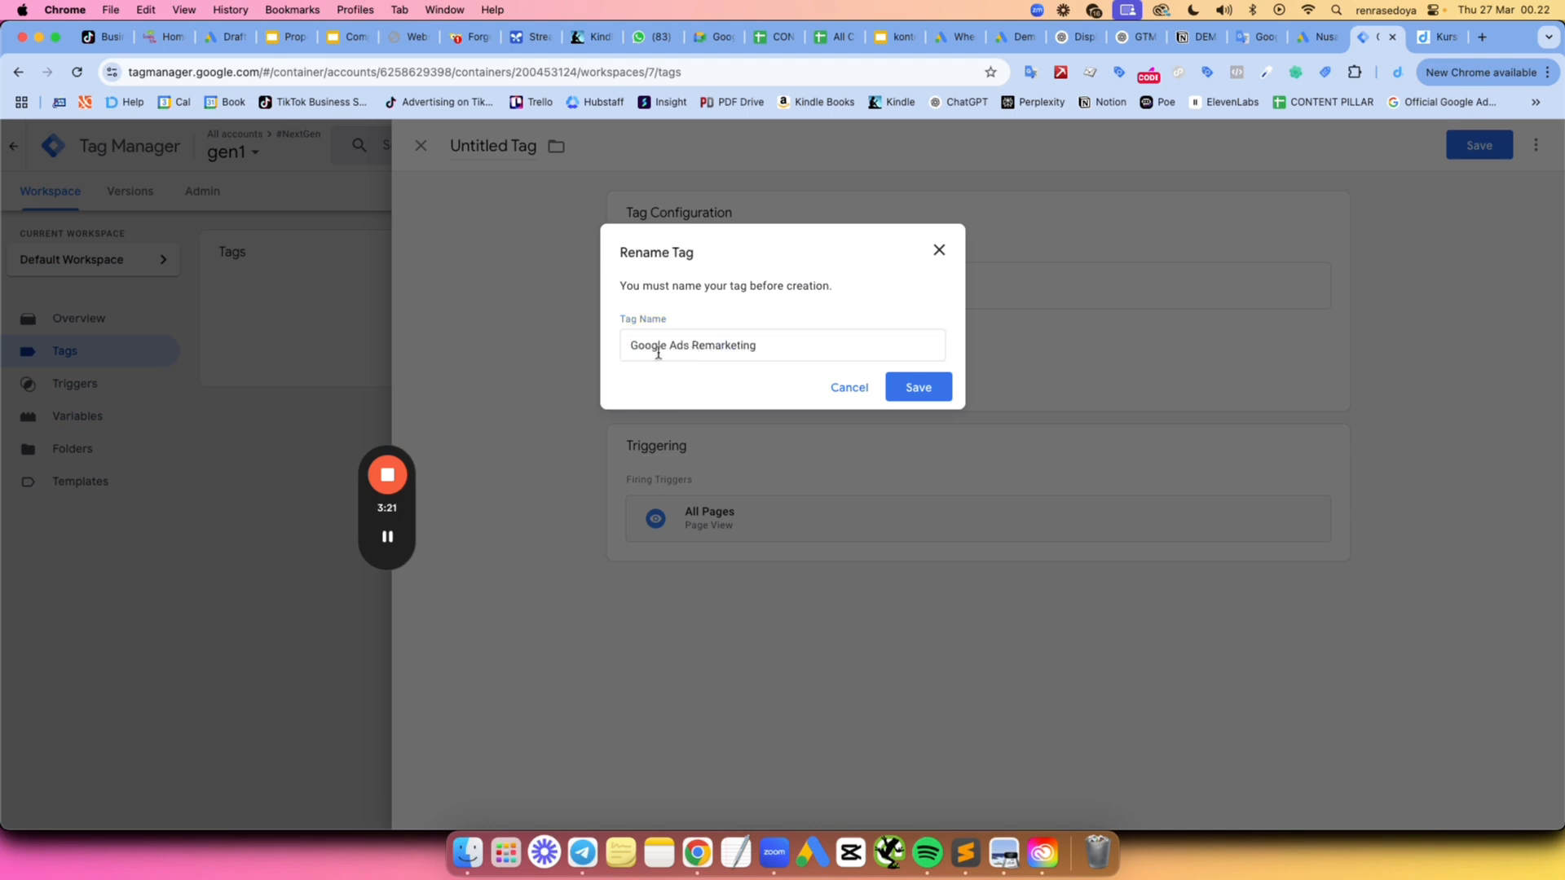
left_click(901, 385)
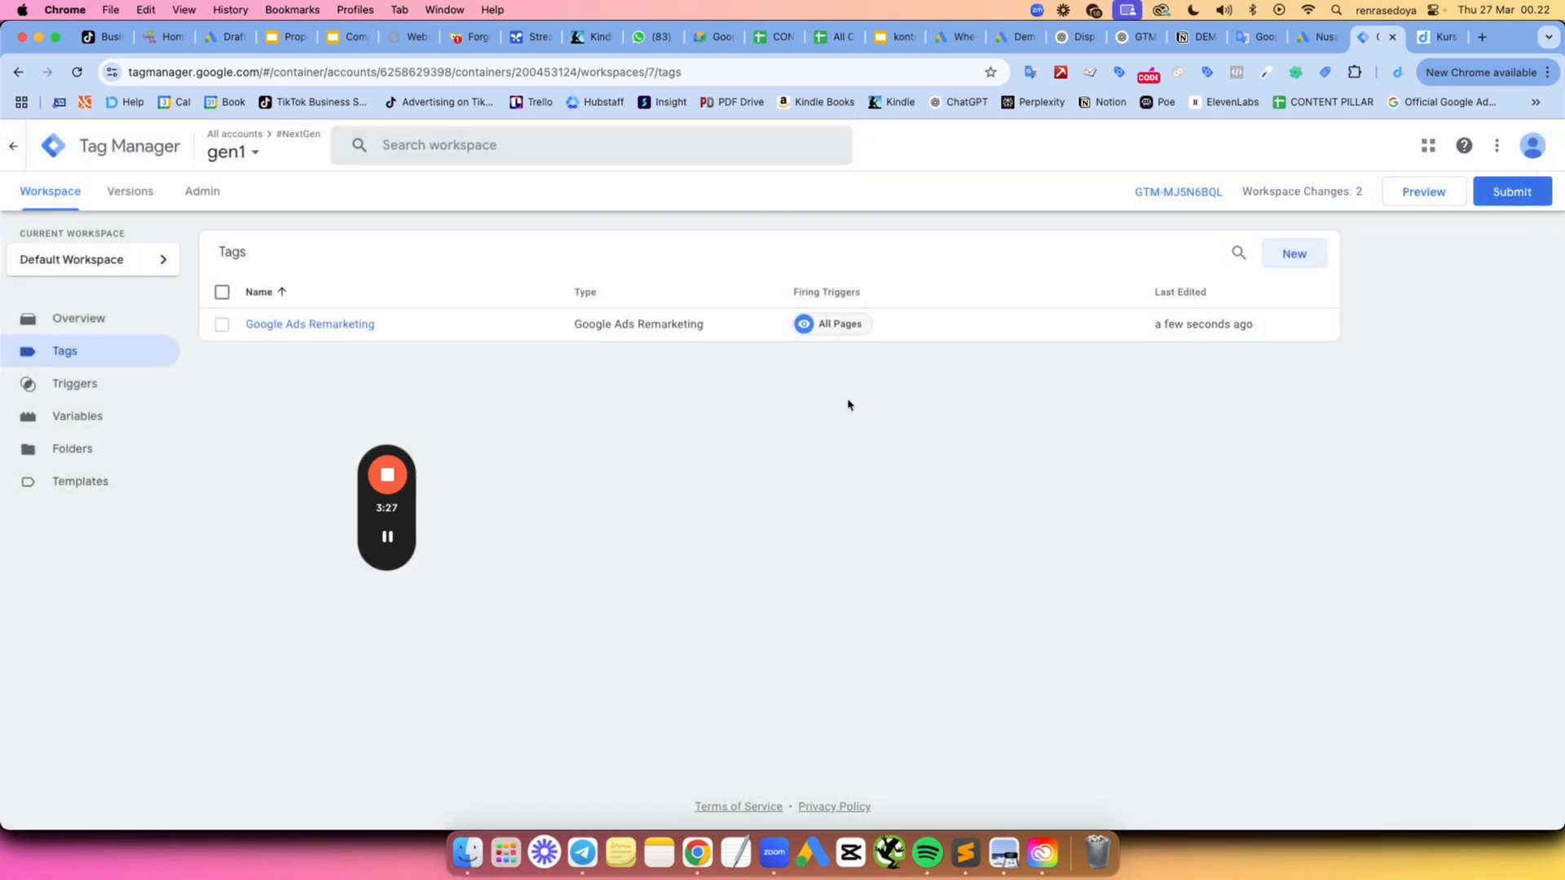
Switch to Google Ads, collapse the Google Ads tag's setup instructions, and return to Google Tag Manager.
left_click(1317, 38)
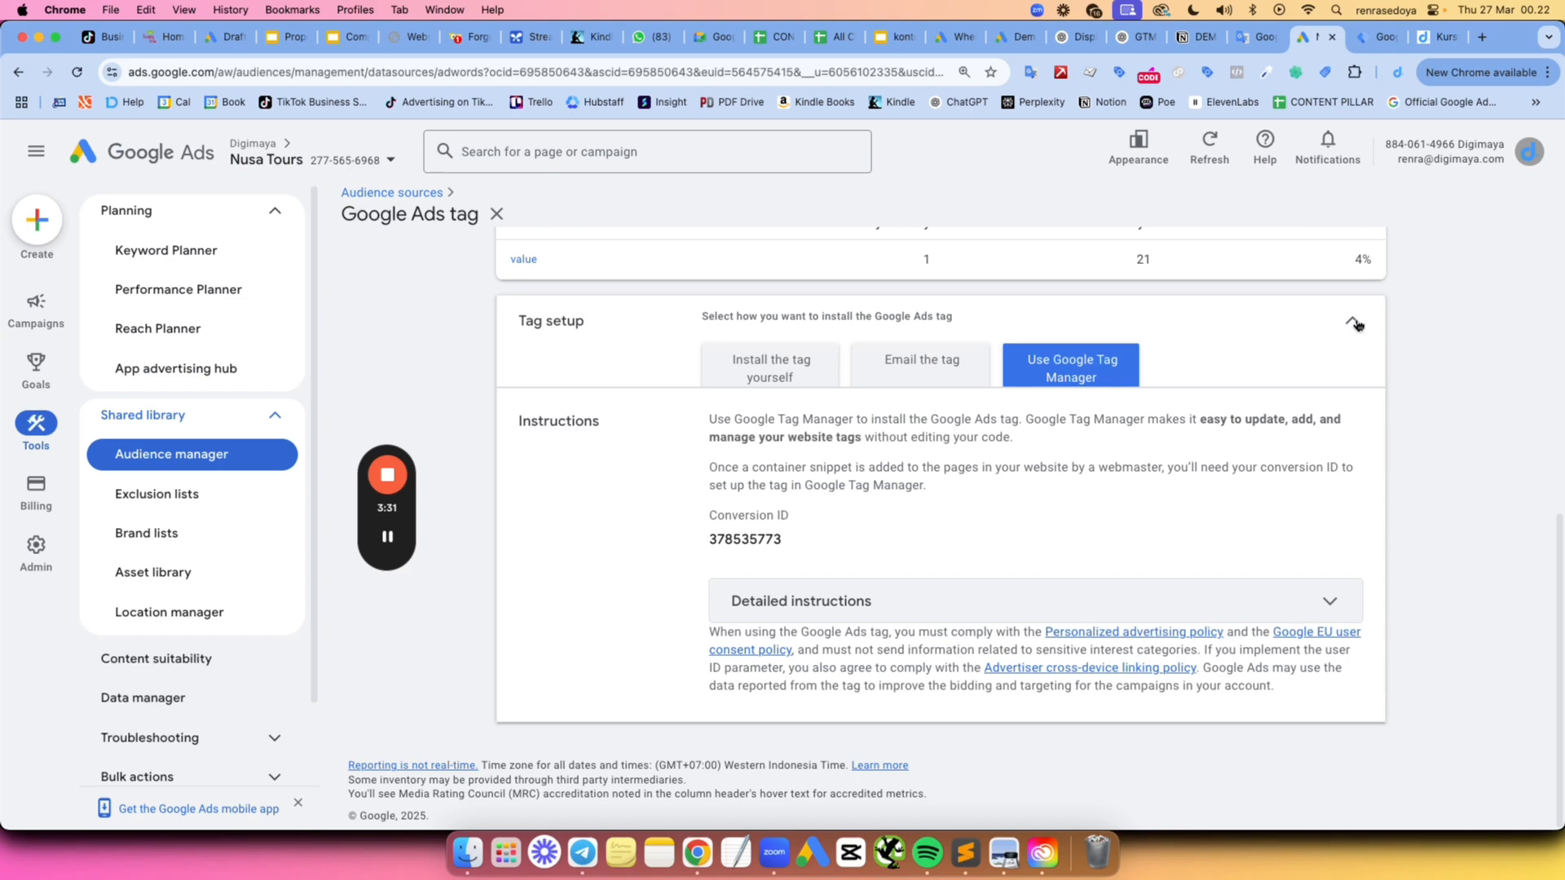
left_click(1352, 320)
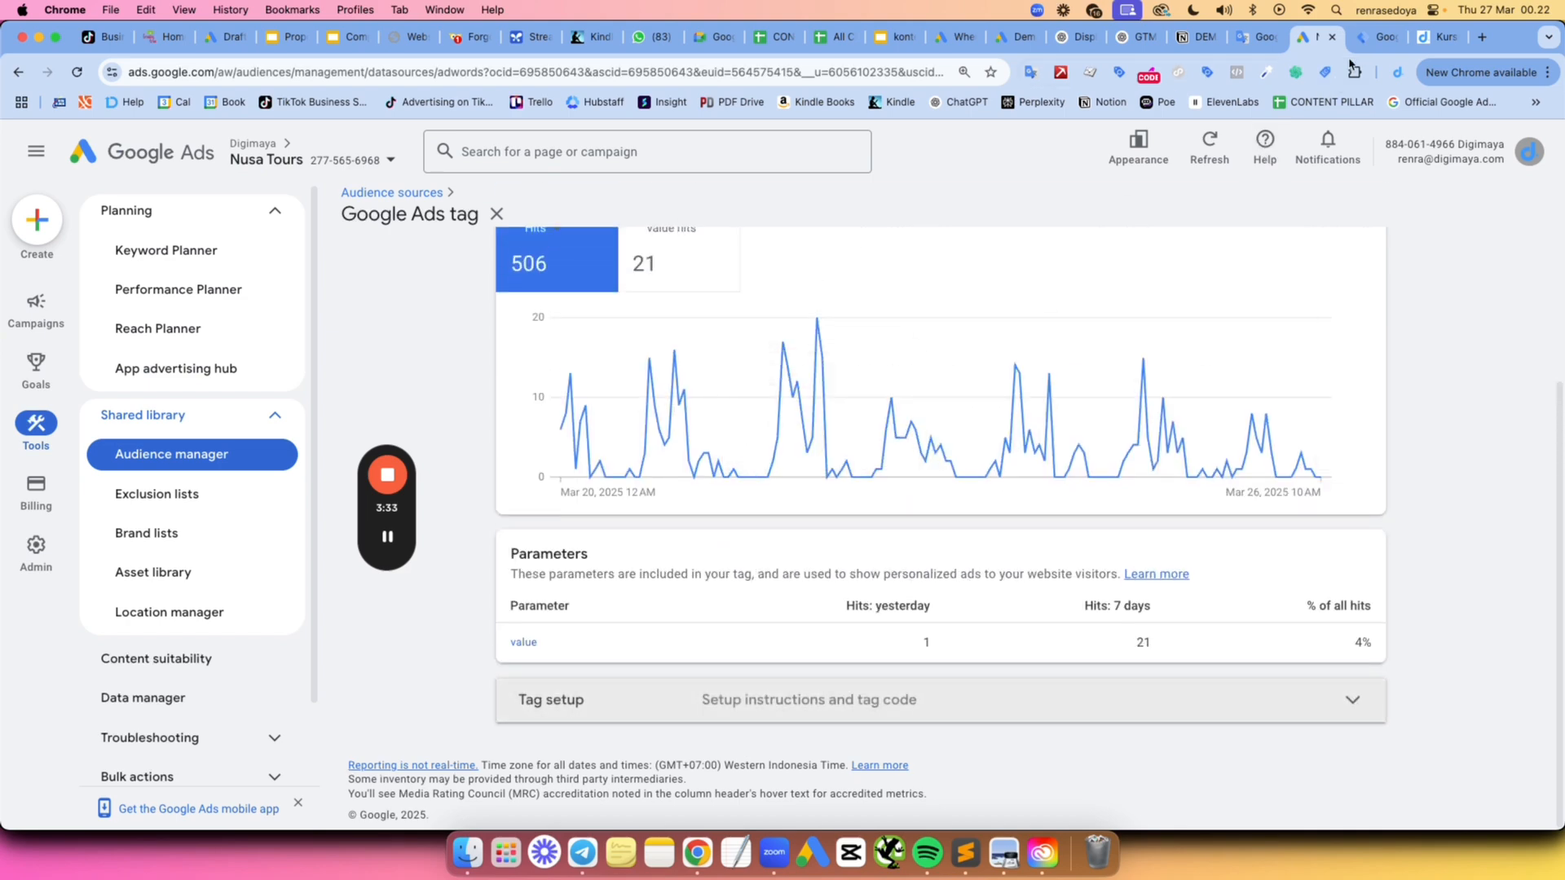
left_click(1373, 37)
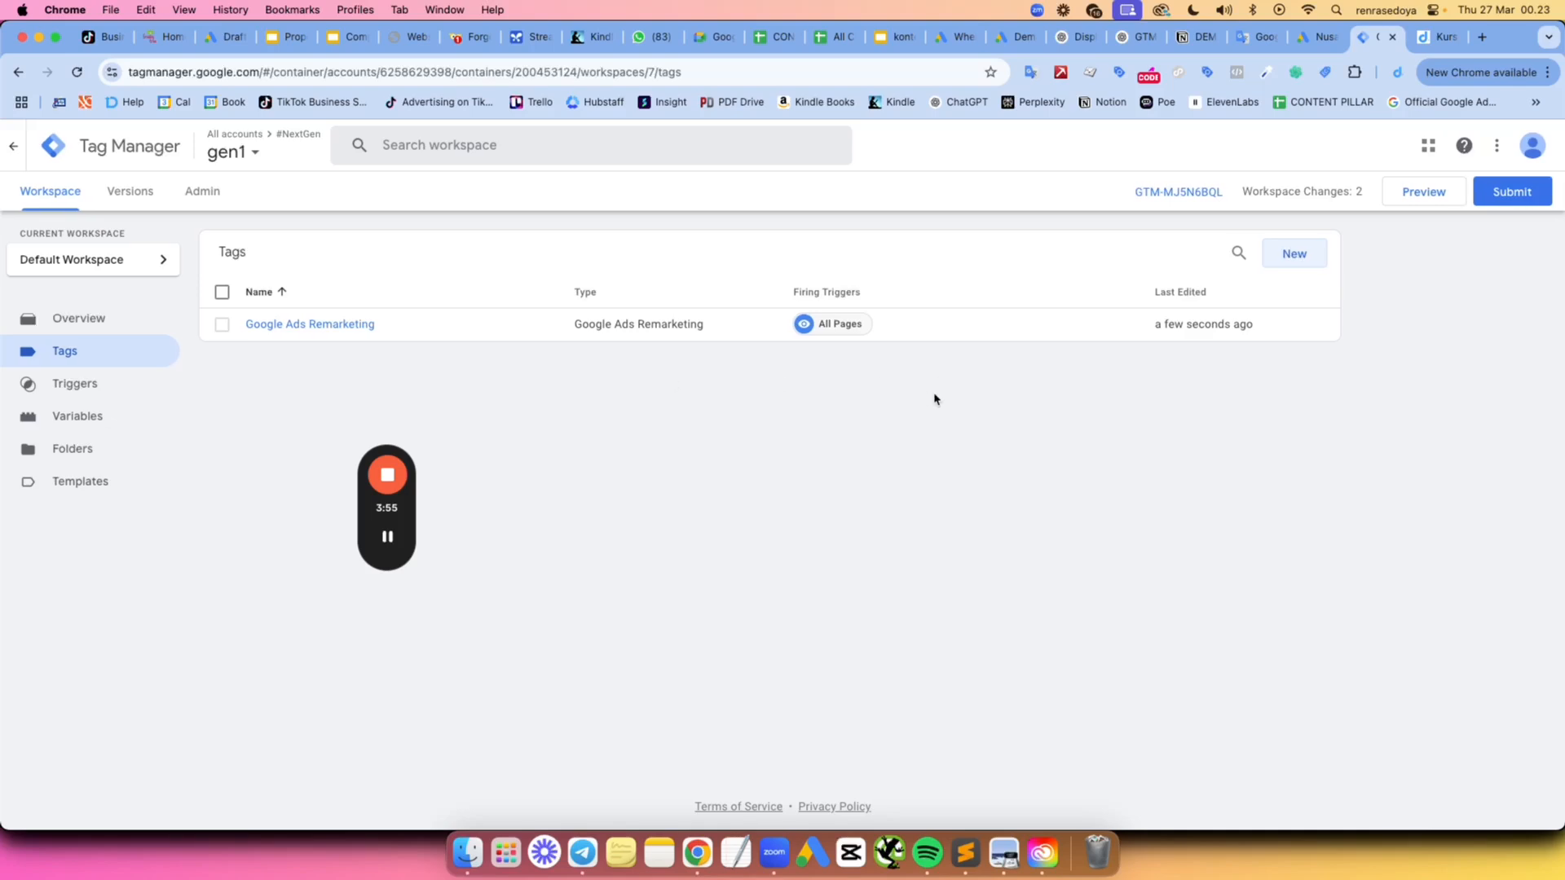
Start another new tag with the Google Tag type and activate its Tag ID field.
left_click(1296, 260)
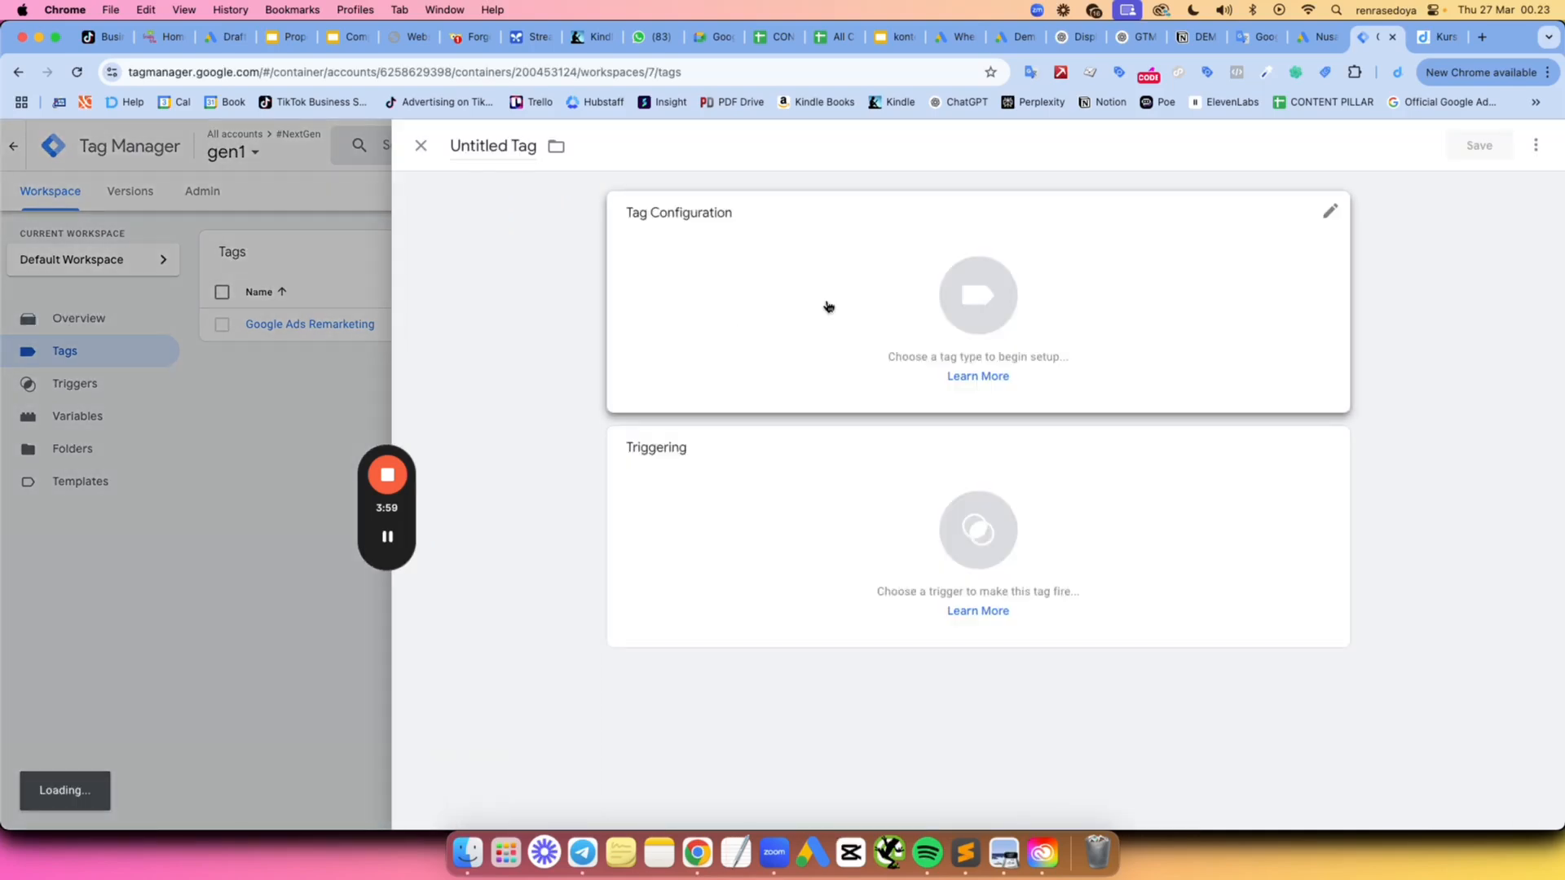
left_click(826, 304)
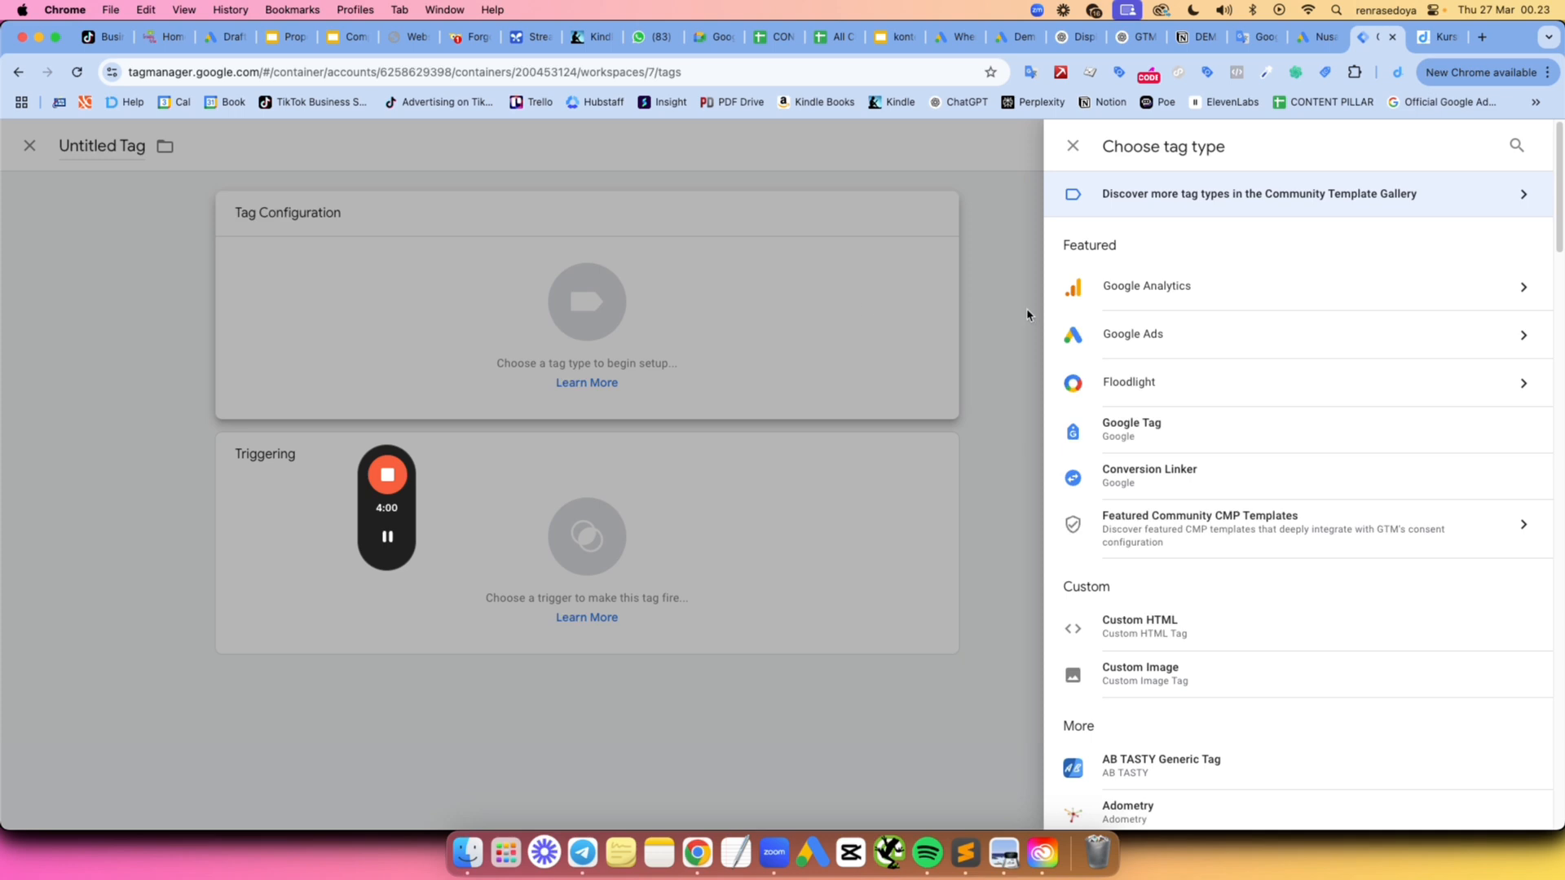
left_click(1190, 436)
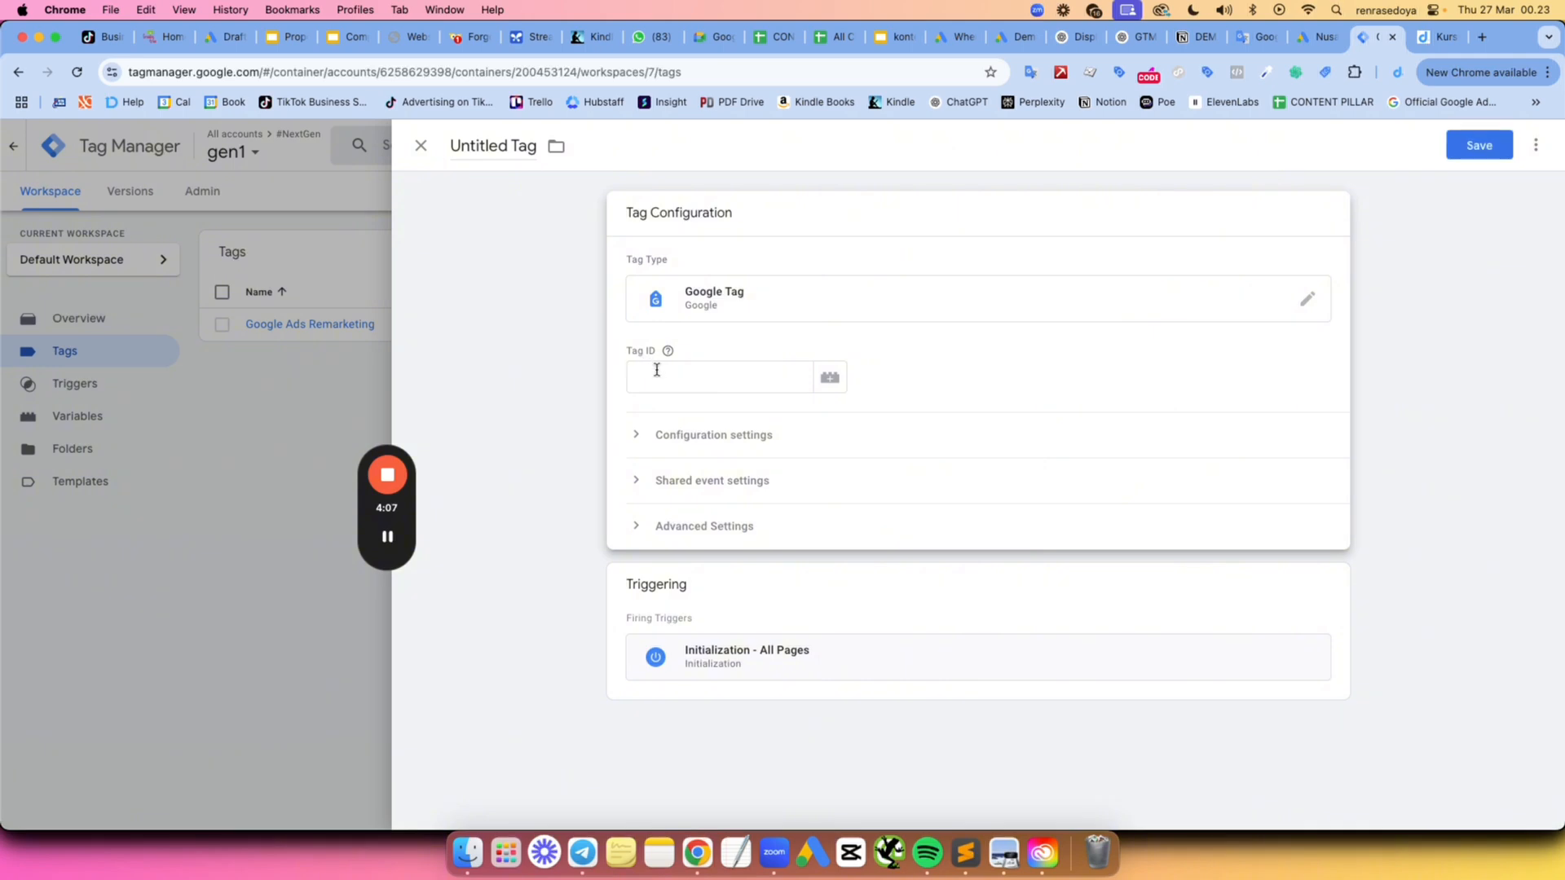
left_click(657, 370)
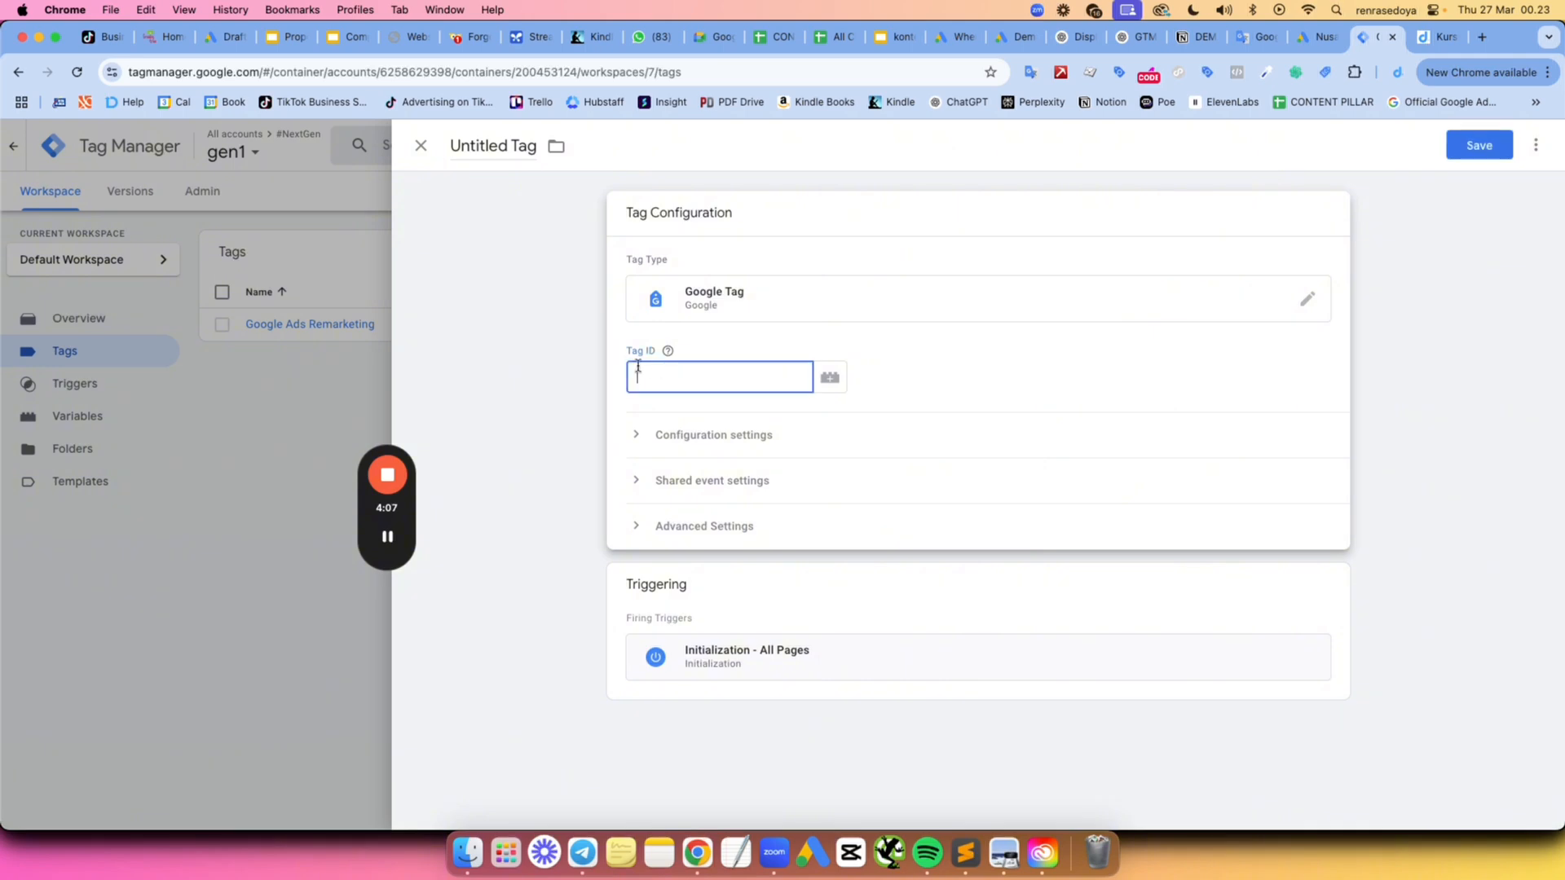
Switch to Google Ads and open the tag details of the Nusa Tours Google tag from Data manager.
left_click(1319, 37)
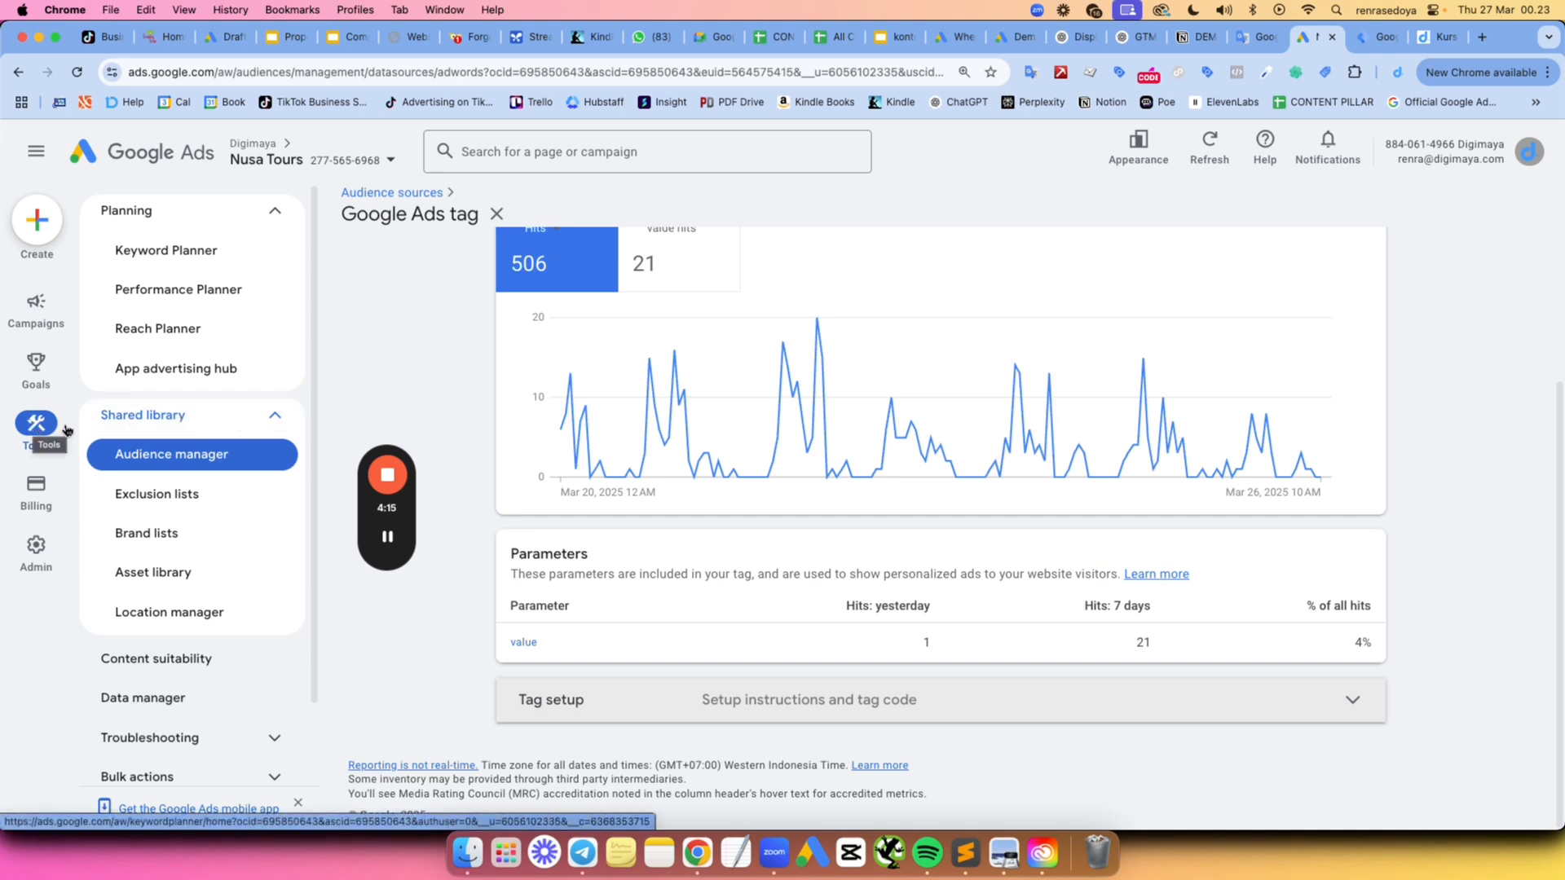
left_click(200, 699)
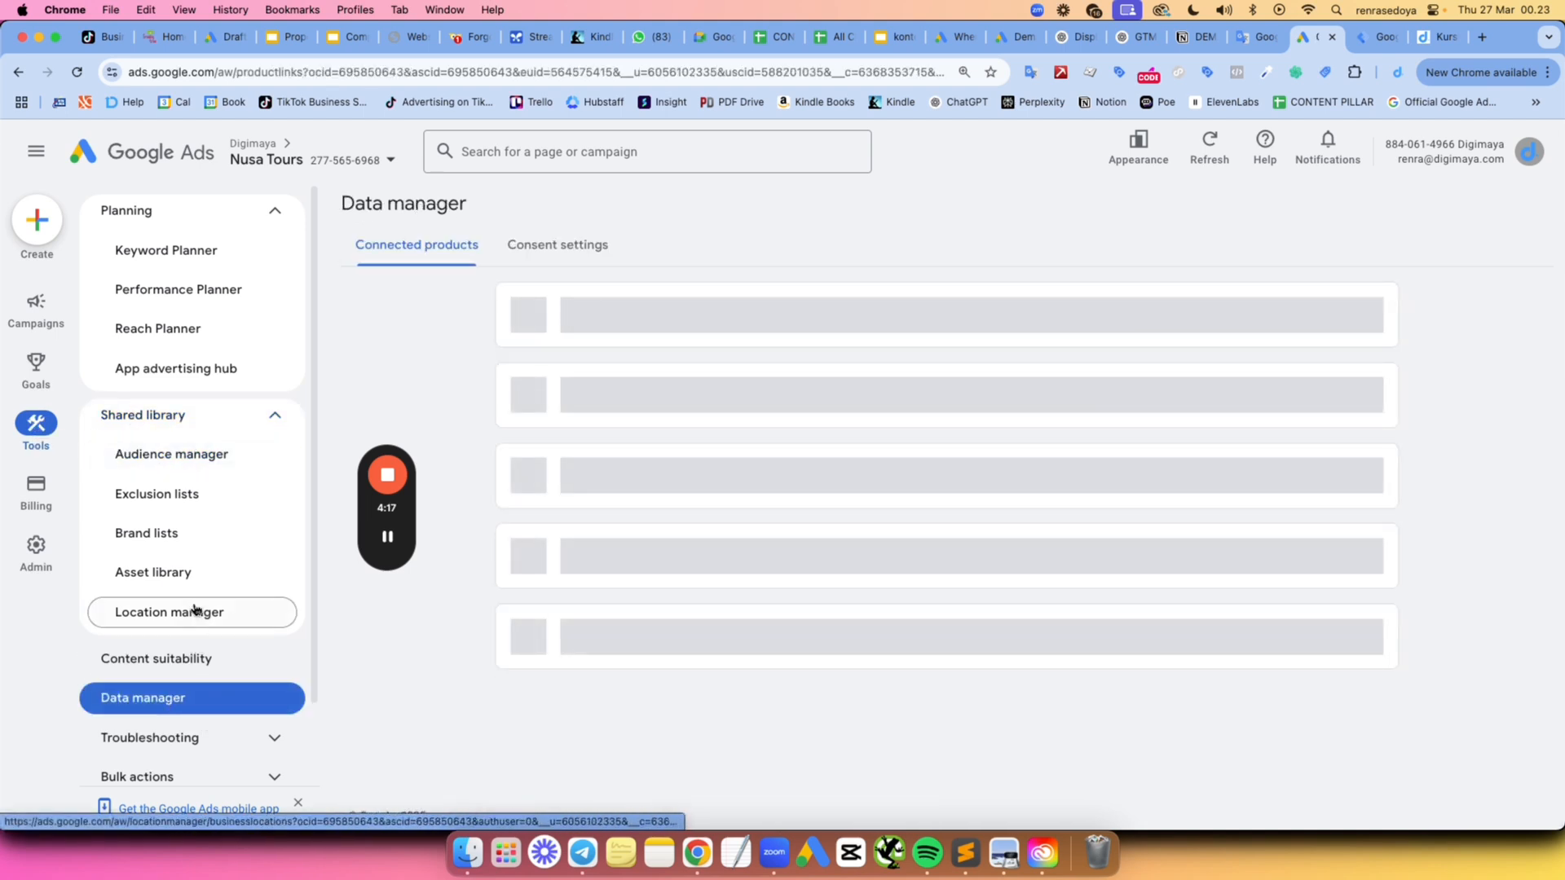
scroll(195, 607, "down", 2)
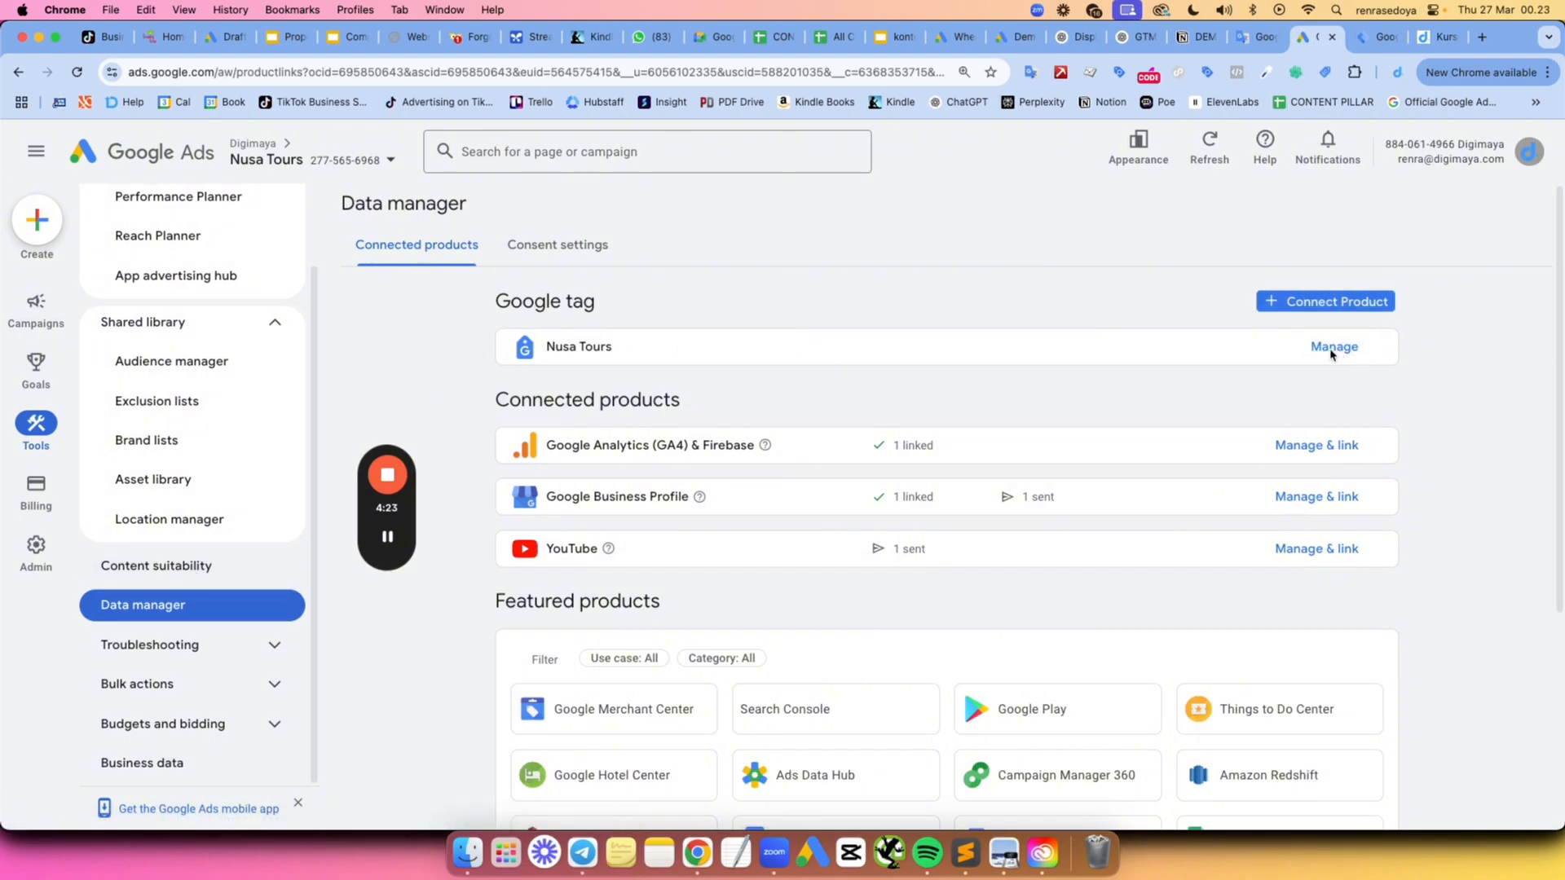
left_click(1113, 358)
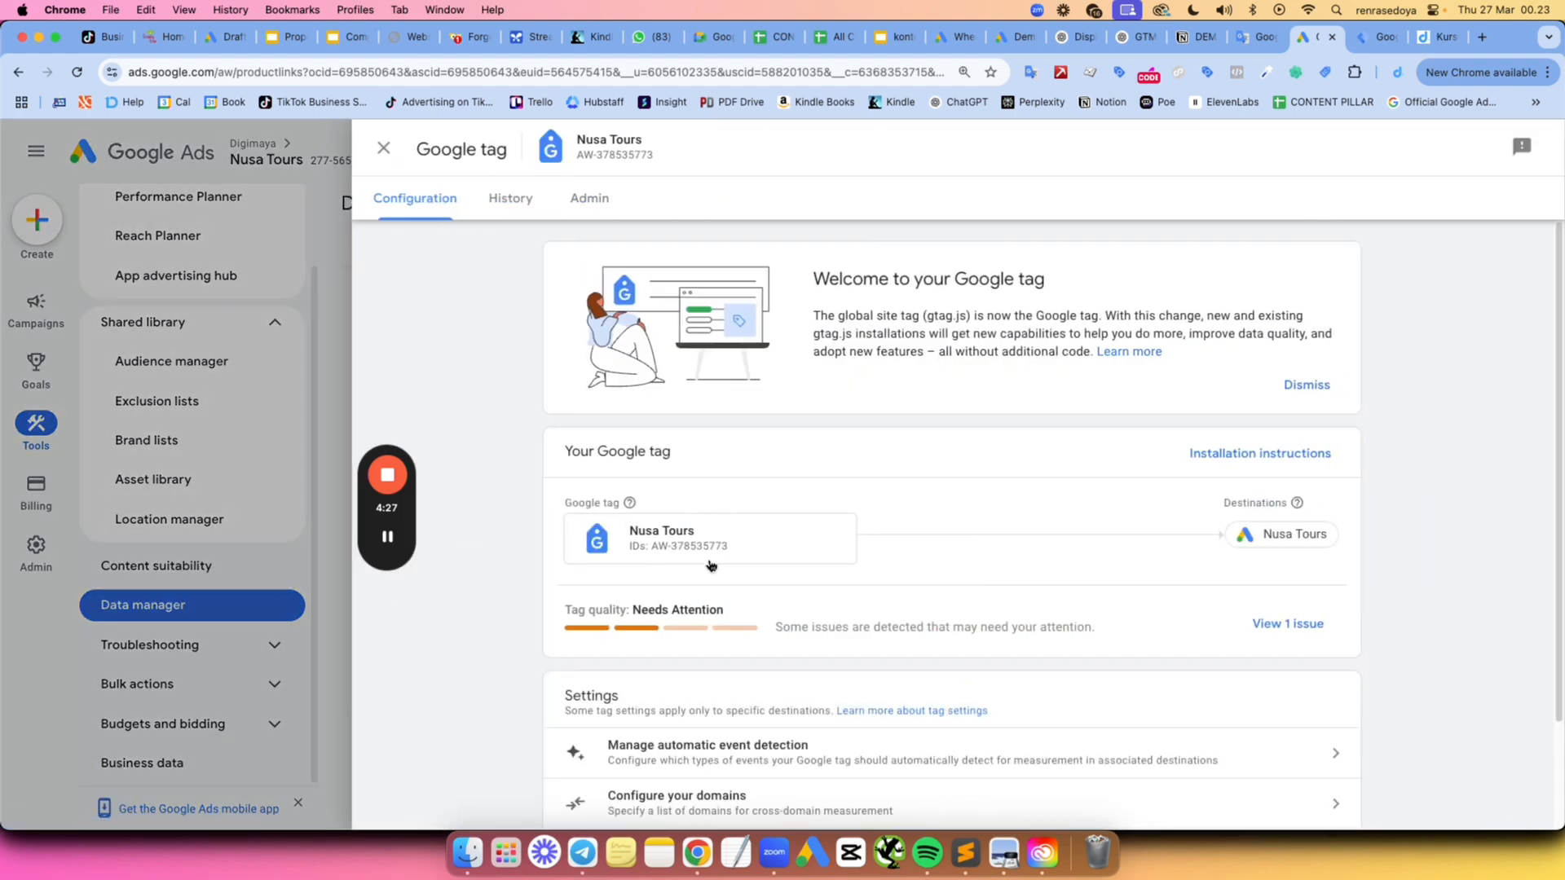
left_click(680, 549)
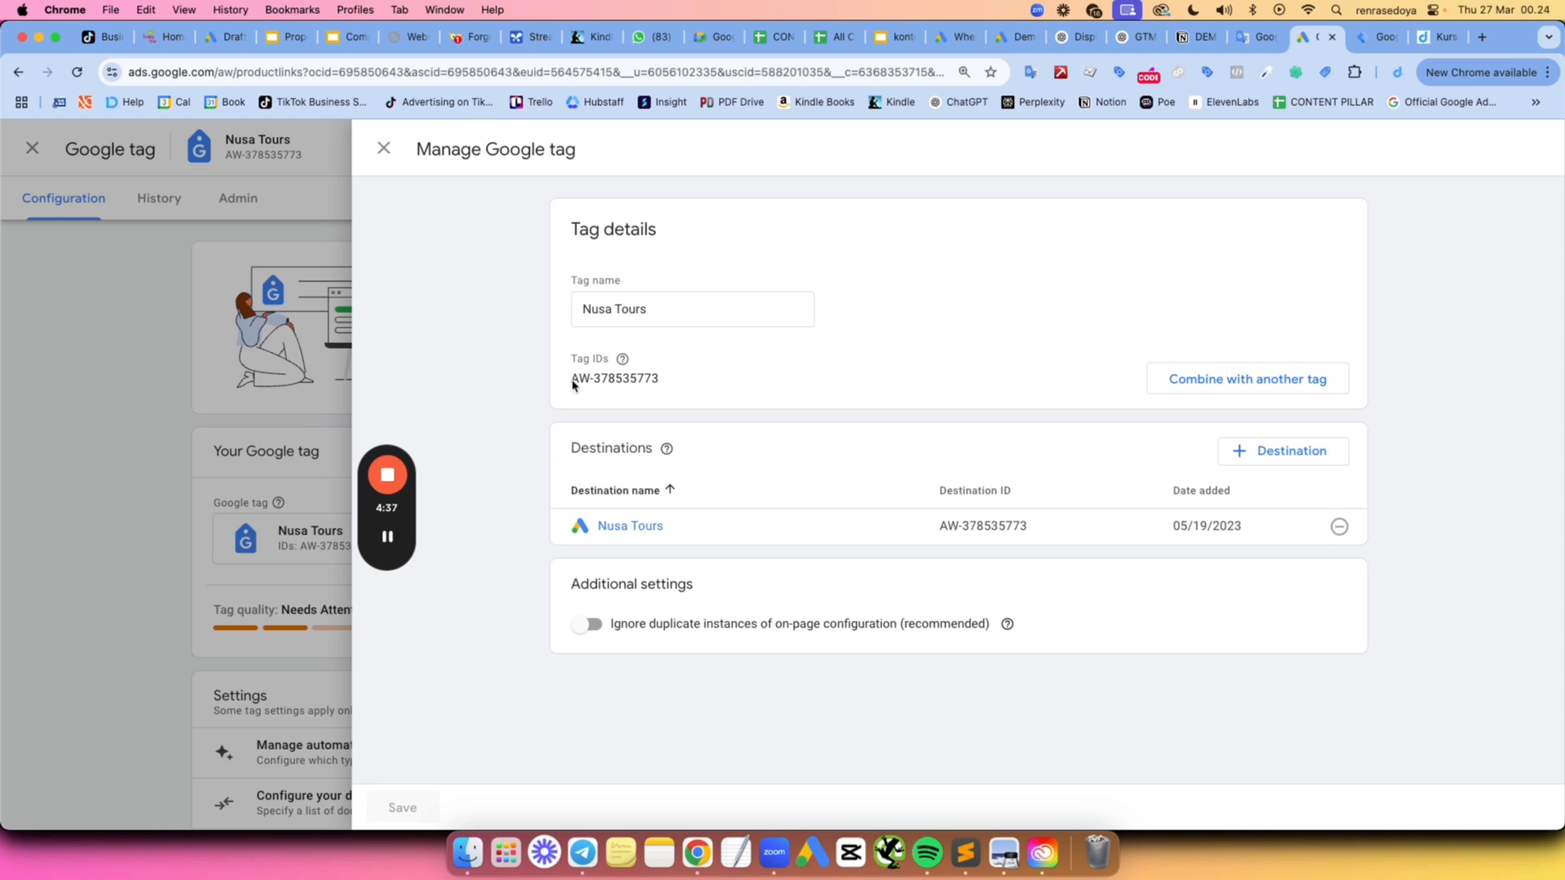
Copy the tag ID, including its AW prefix, from the Nusa Tours tag details.
left_click_drag(573, 379, 661, 383)
right_click(659, 382)
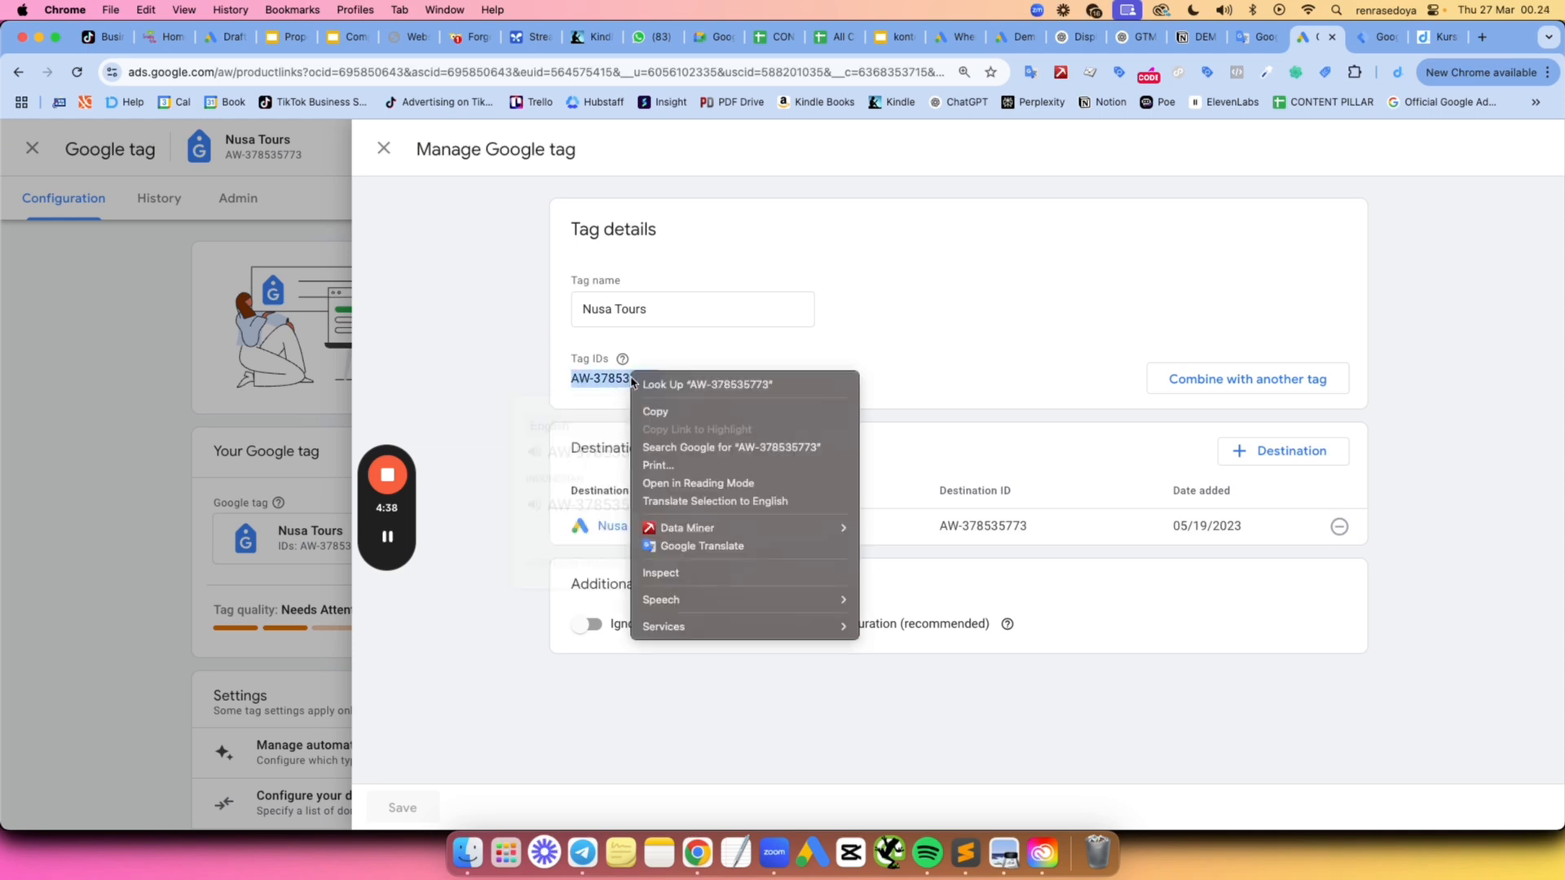
left_click(665, 411)
left_click(897, 358)
Switch back to Google Tag Manager, paste the copied ID as the Tag ID, and save the tag as Google Tag.
left_click(1385, 37)
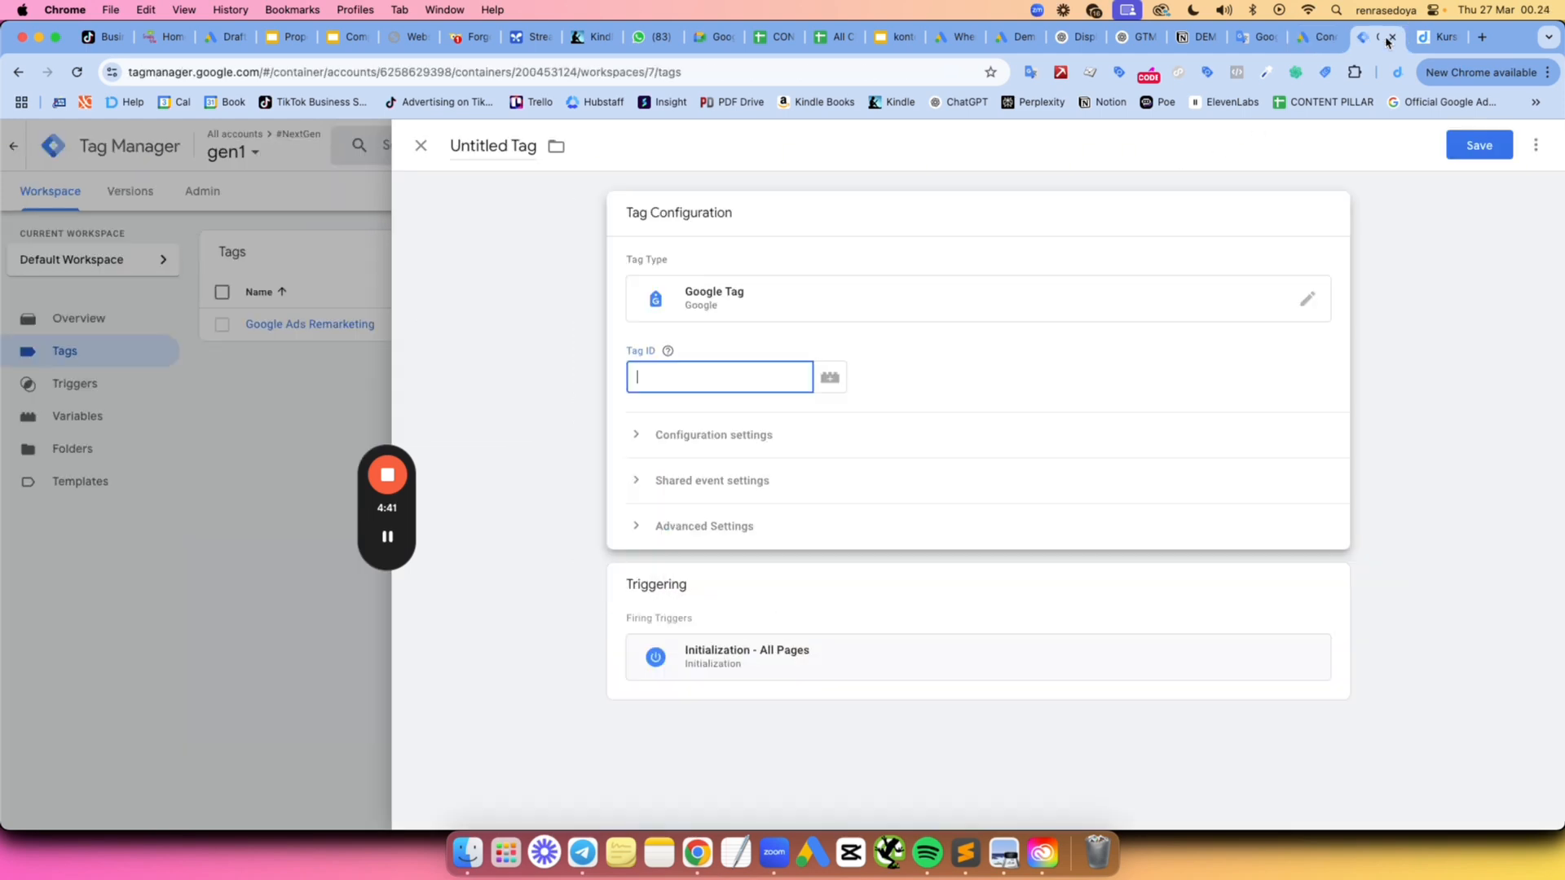
right_click(672, 362)
left_click(709, 489)
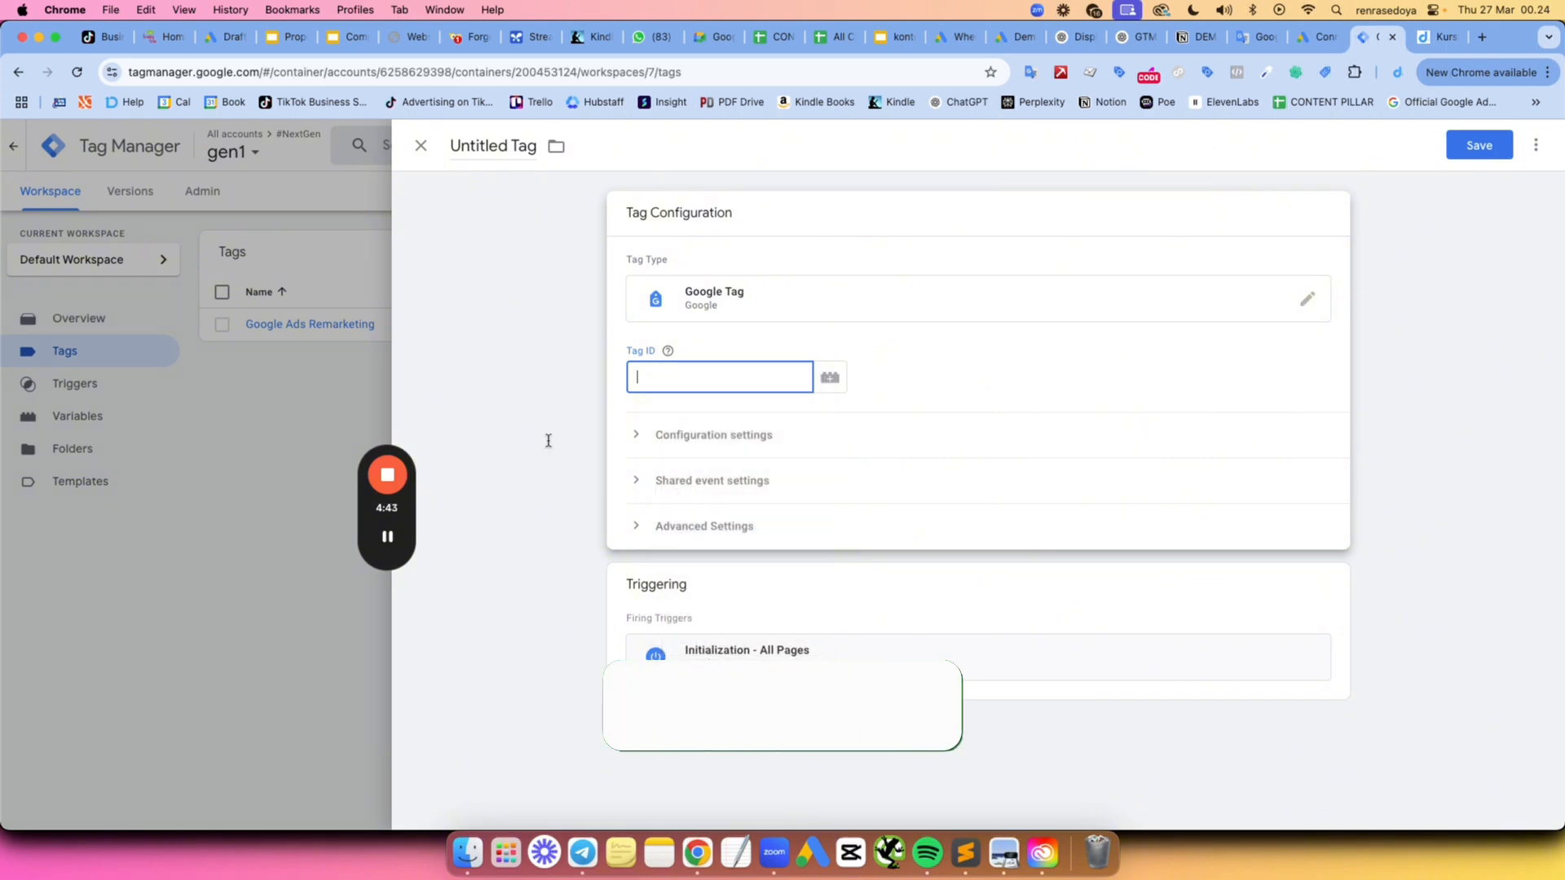
left_click(538, 424)
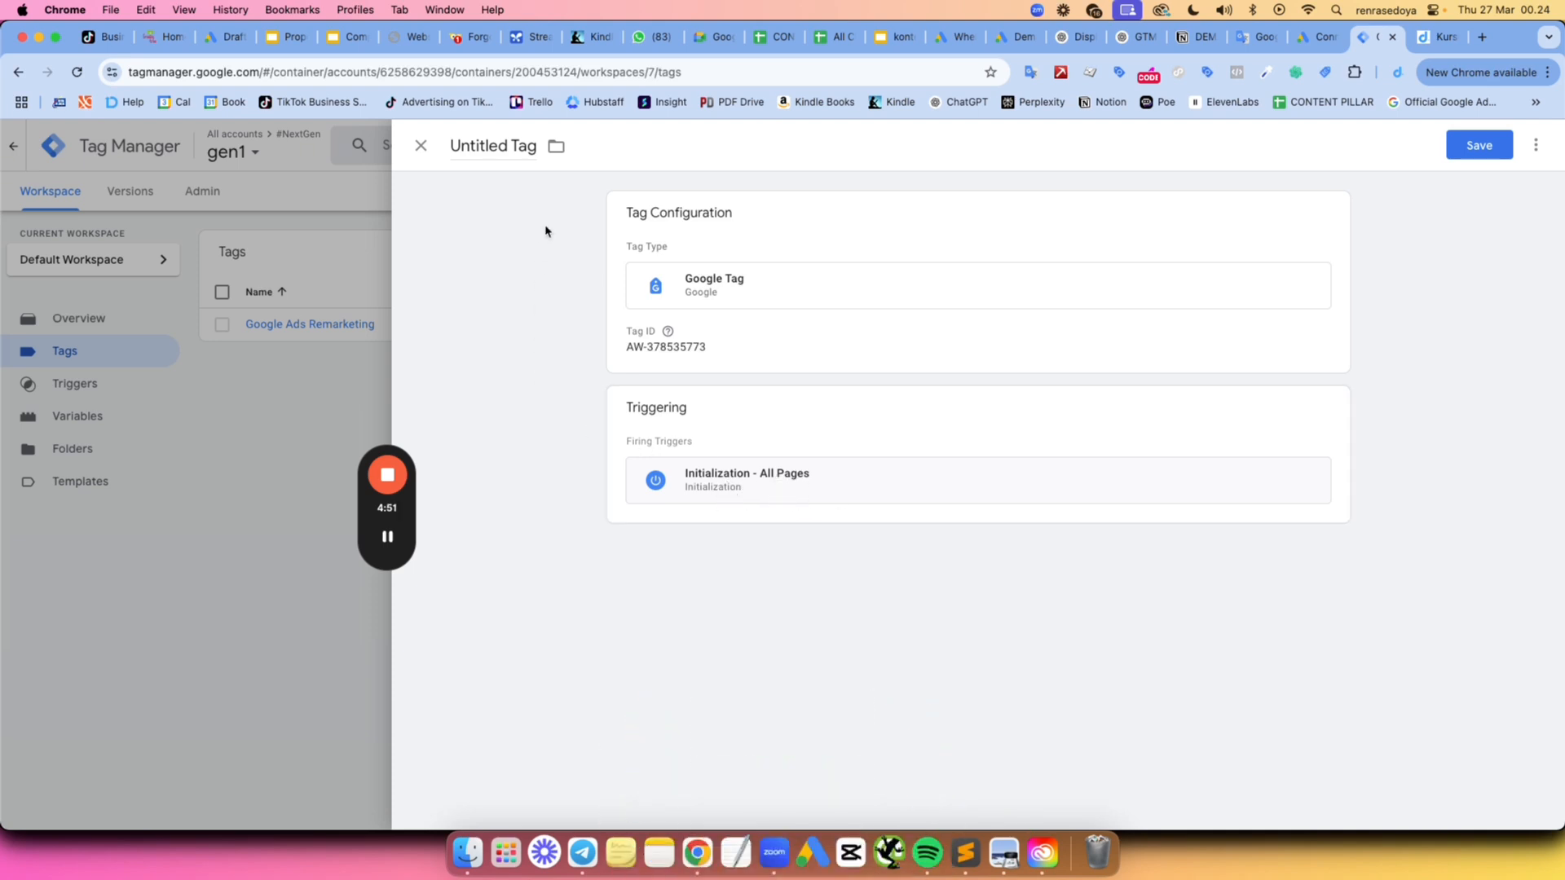
left_click(1480, 145)
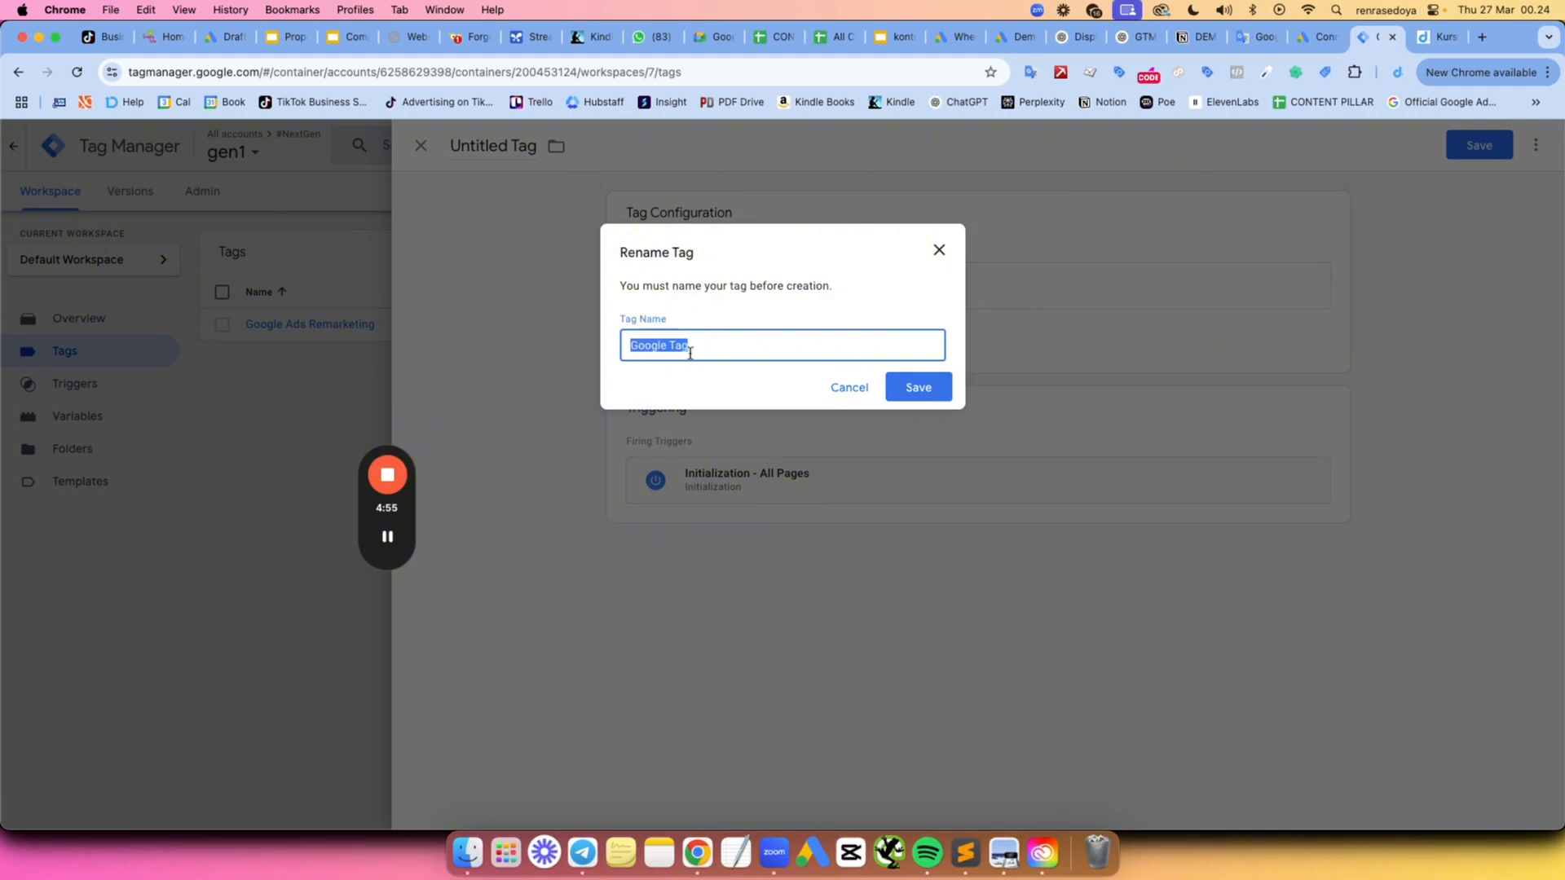
left_click(917, 387)
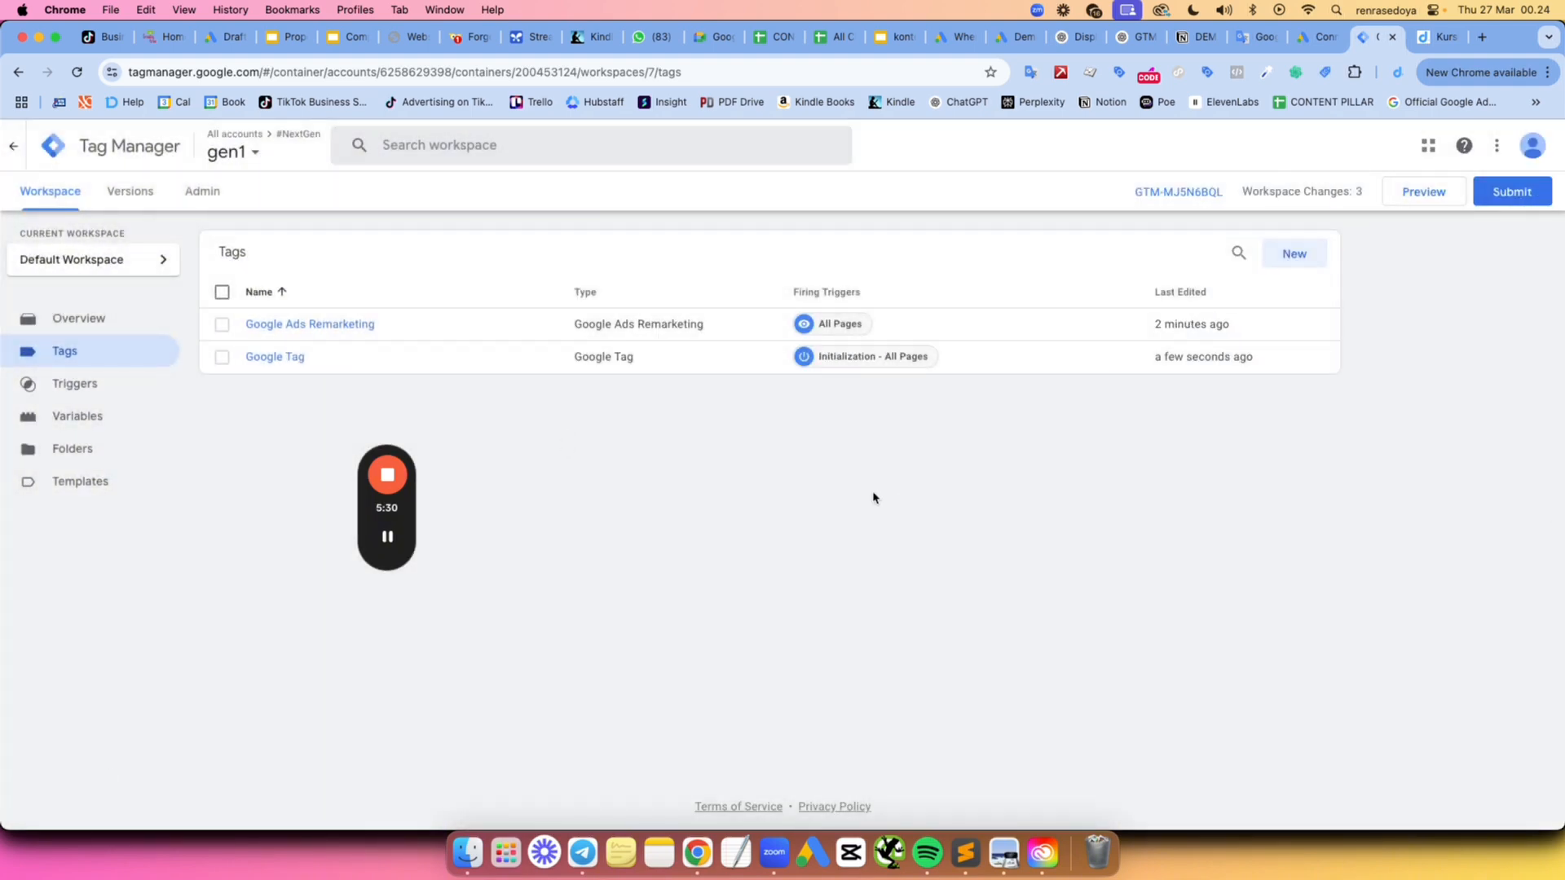
Create a Conversion Linker tag that fires on All Pages and save it under the name Conversion Linker.
left_click(1308, 252)
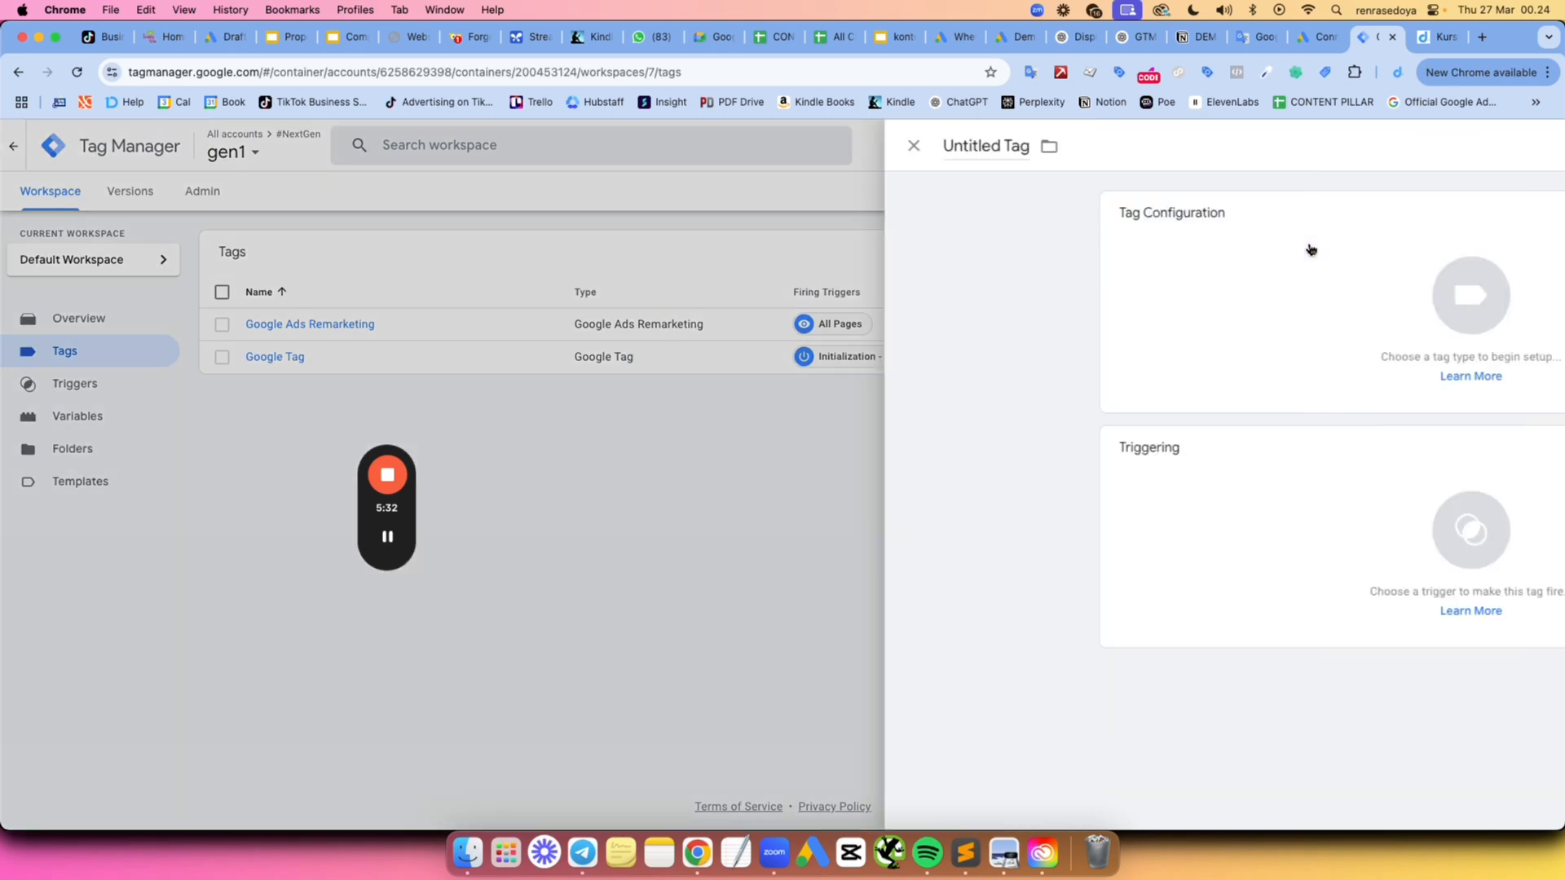
left_click(1204, 322)
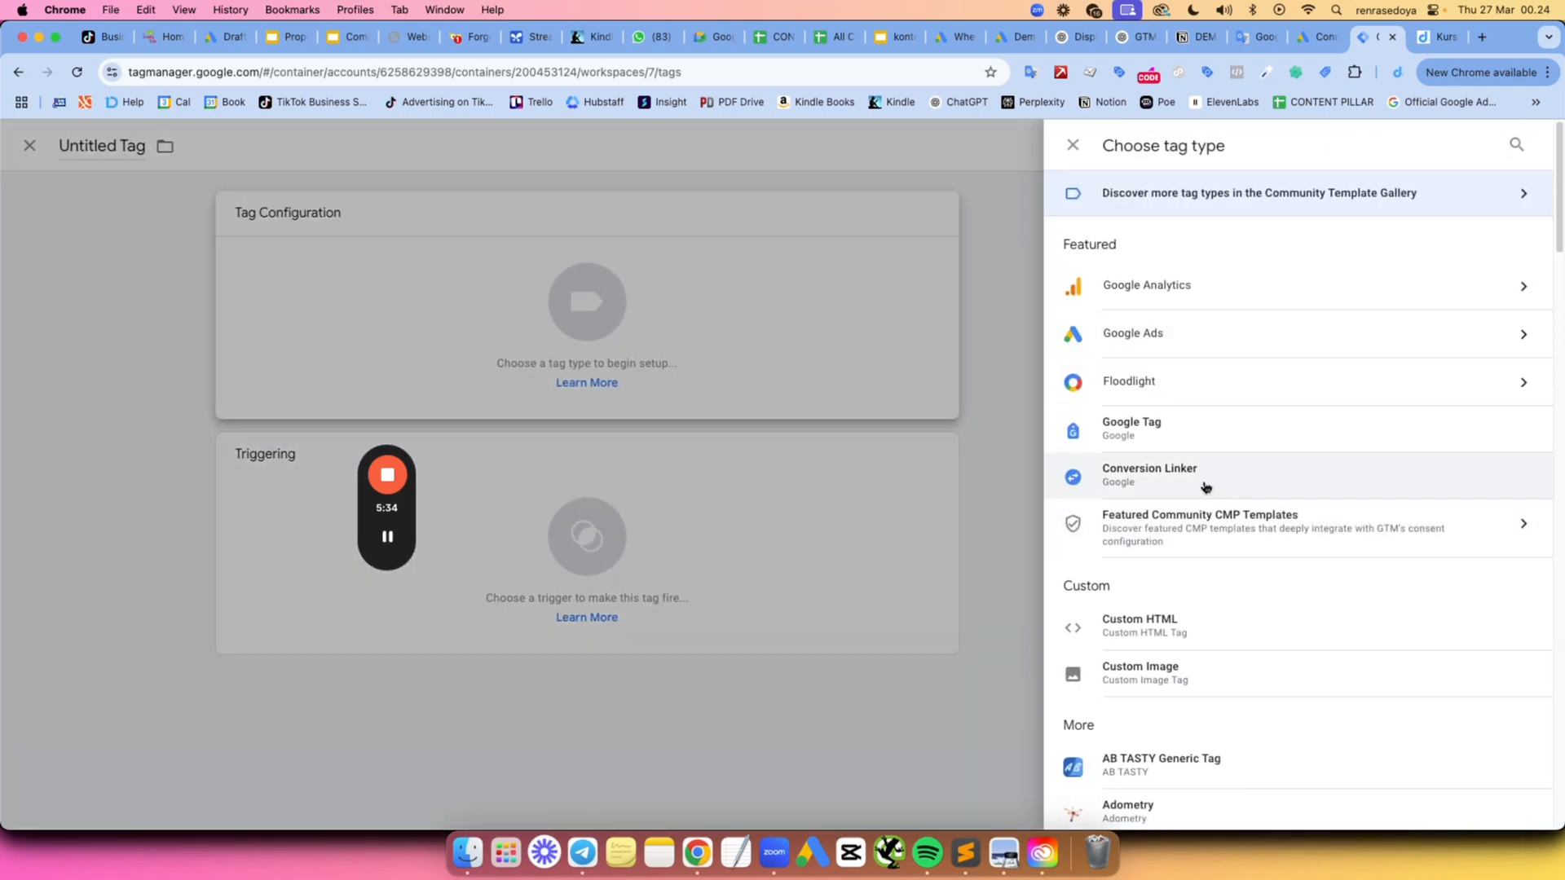
left_click(1205, 487)
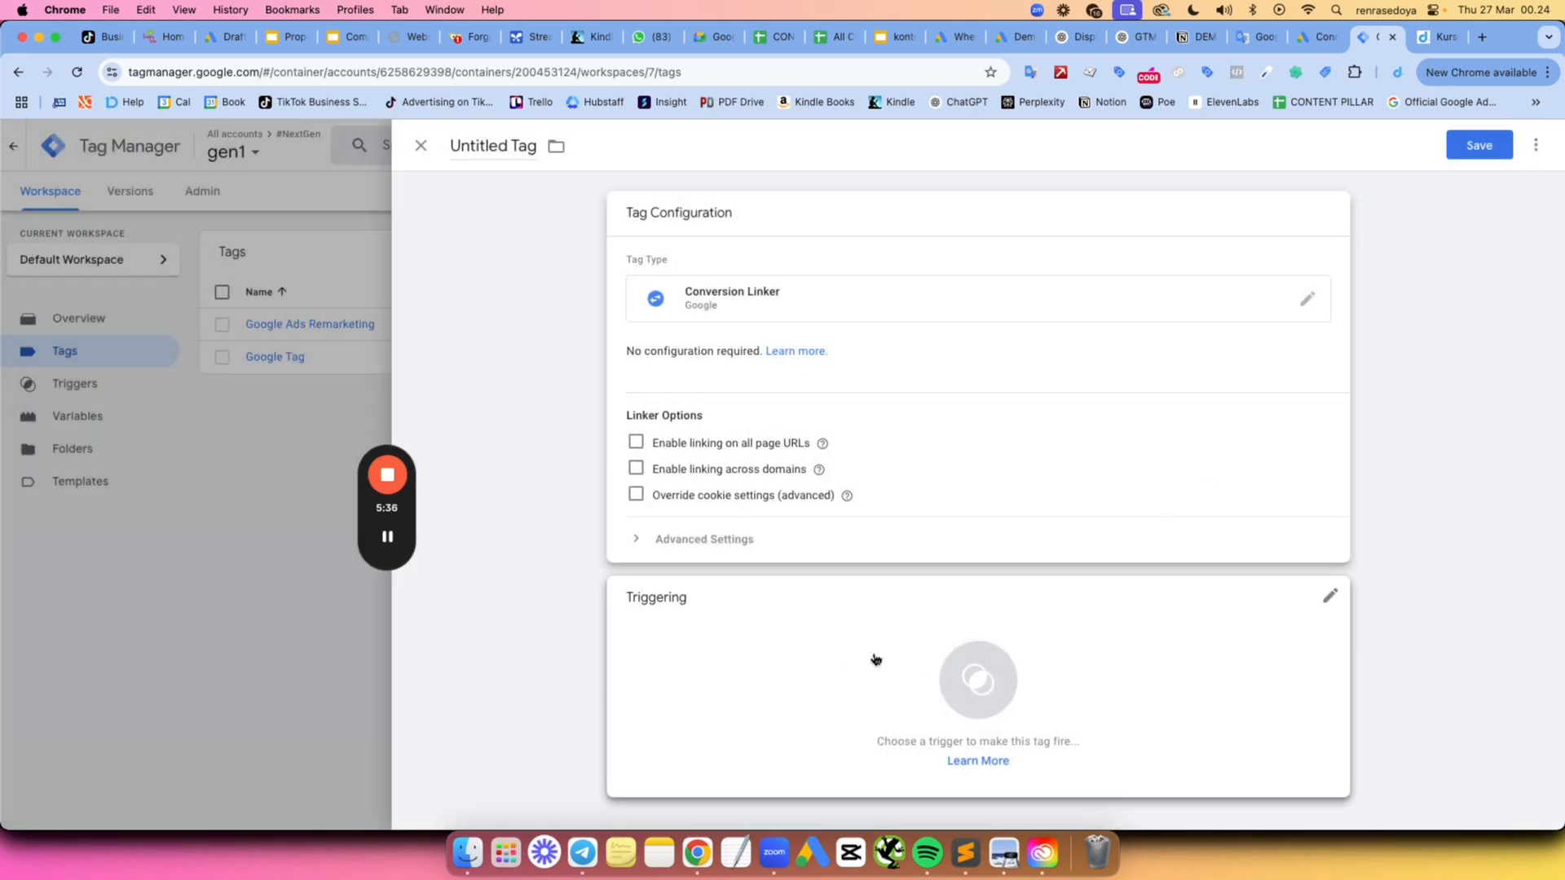
left_click(892, 659)
left_click(598, 218)
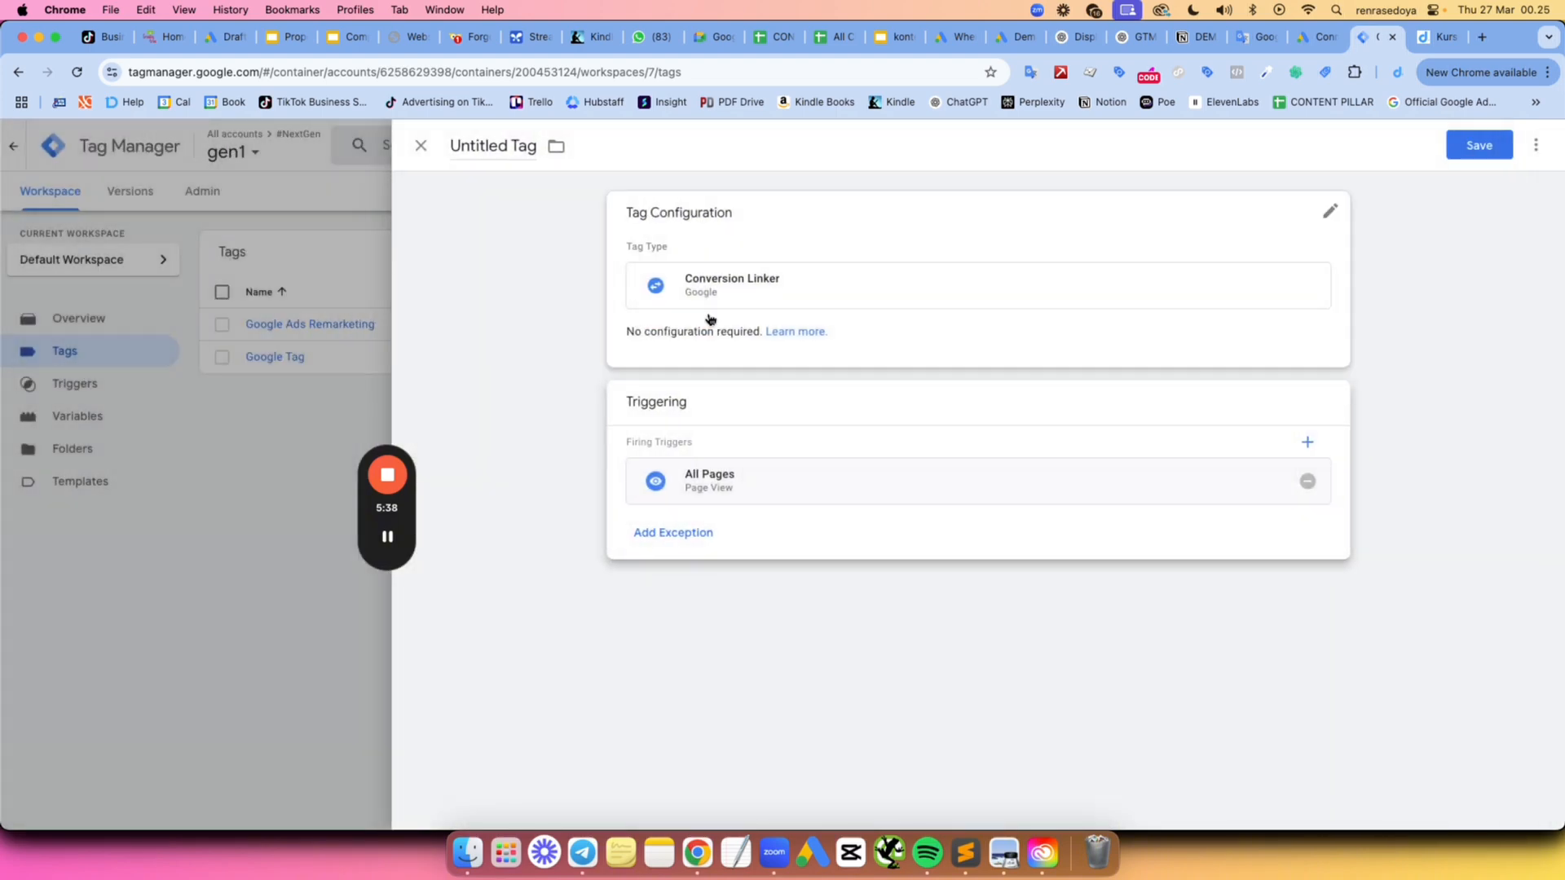
left_click(1463, 148)
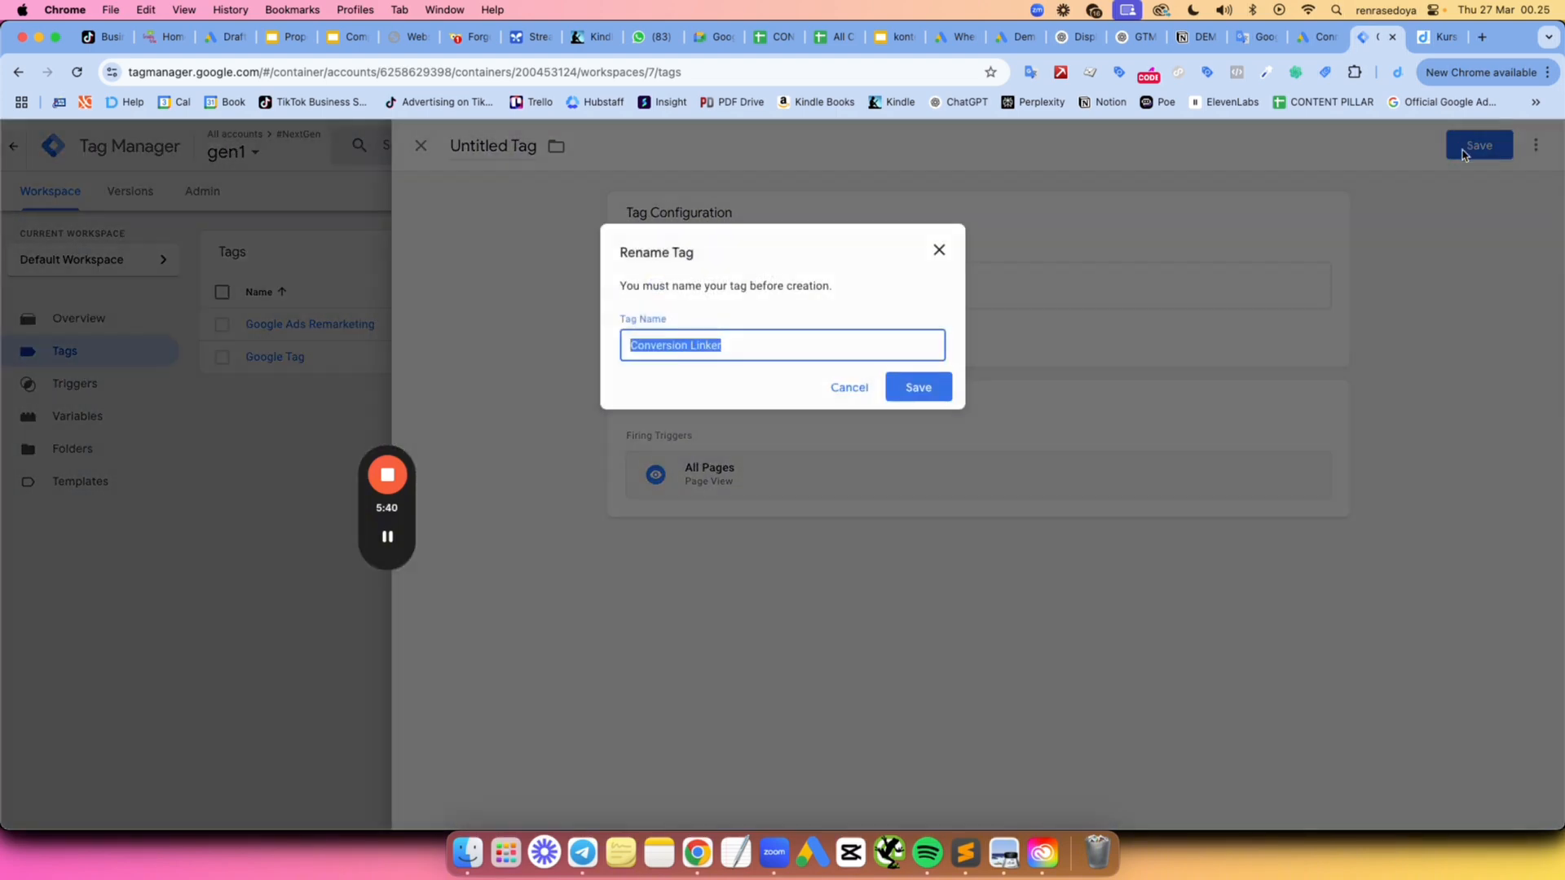
left_click(922, 388)
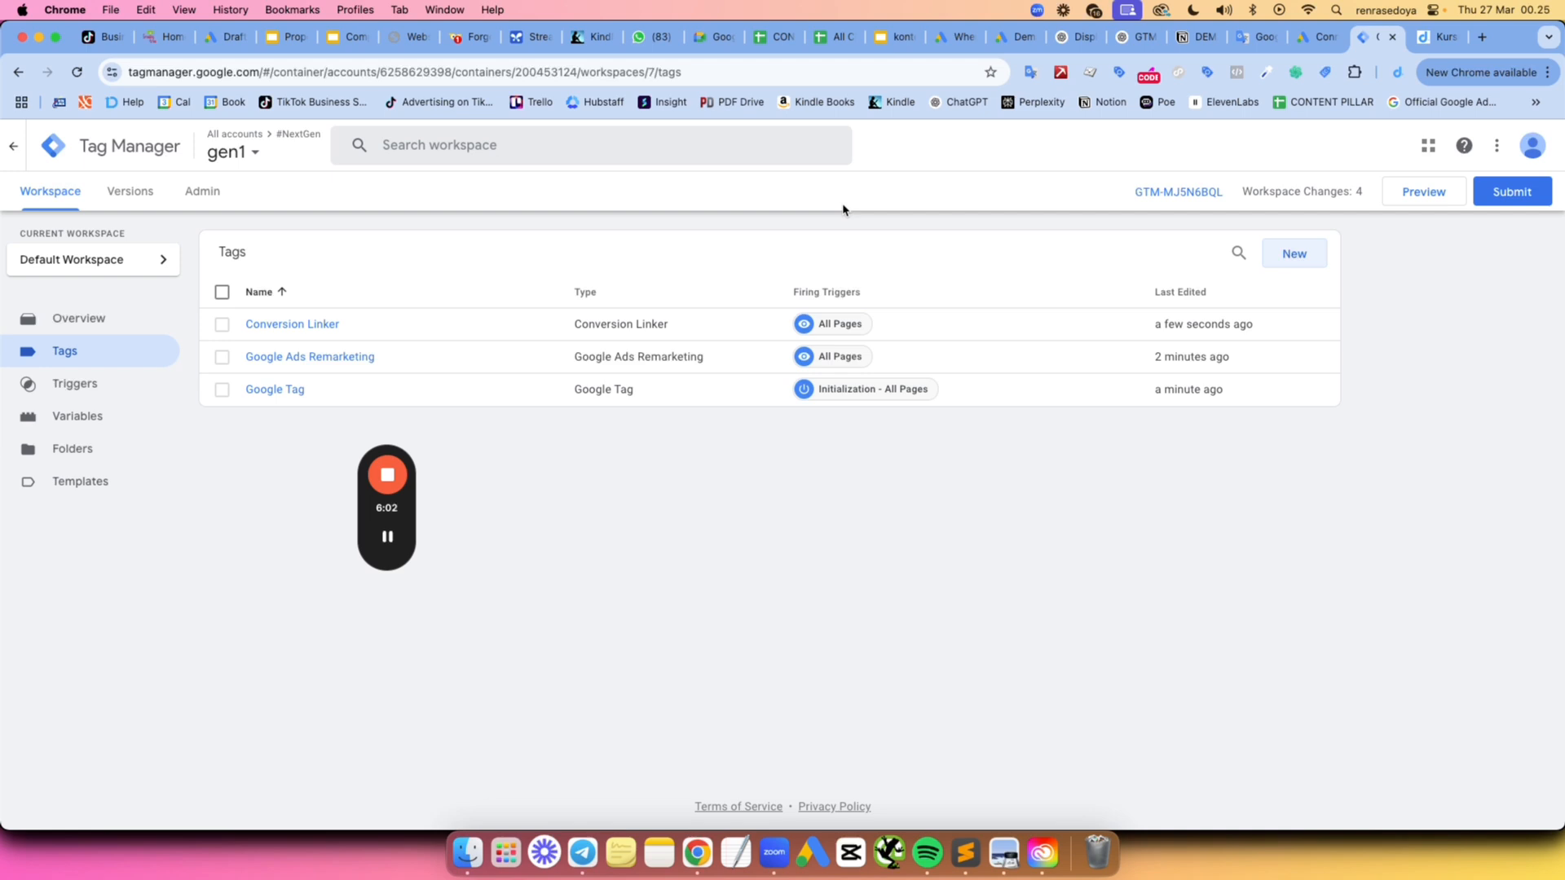
Submit the workspace changes and publish them to the Live environment as a version named remarketing.
left_click(1504, 200)
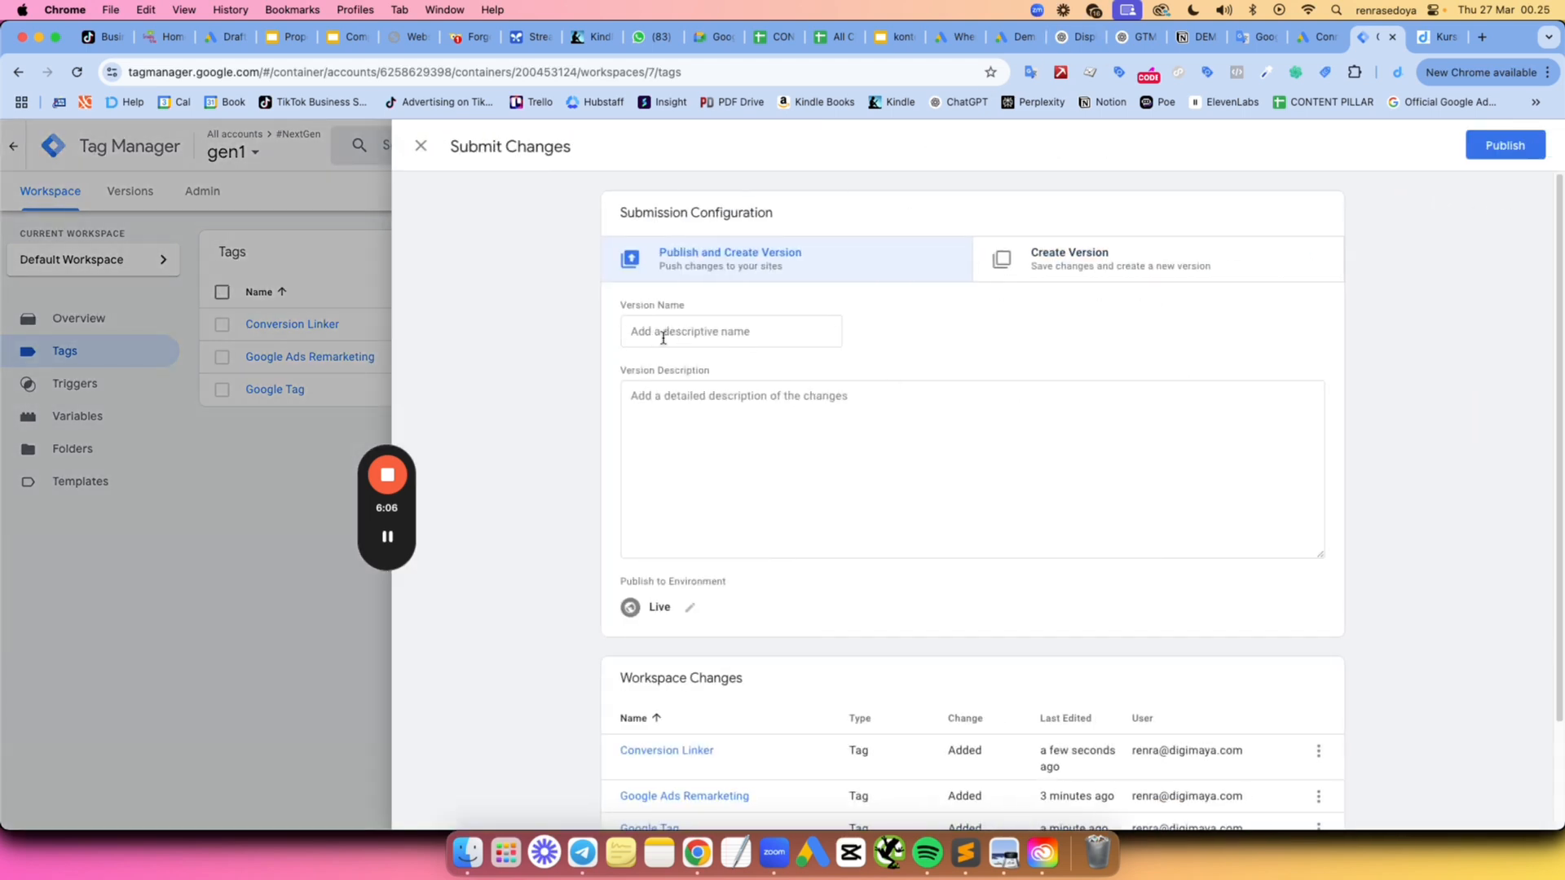
left_click(684, 333)
type("re")
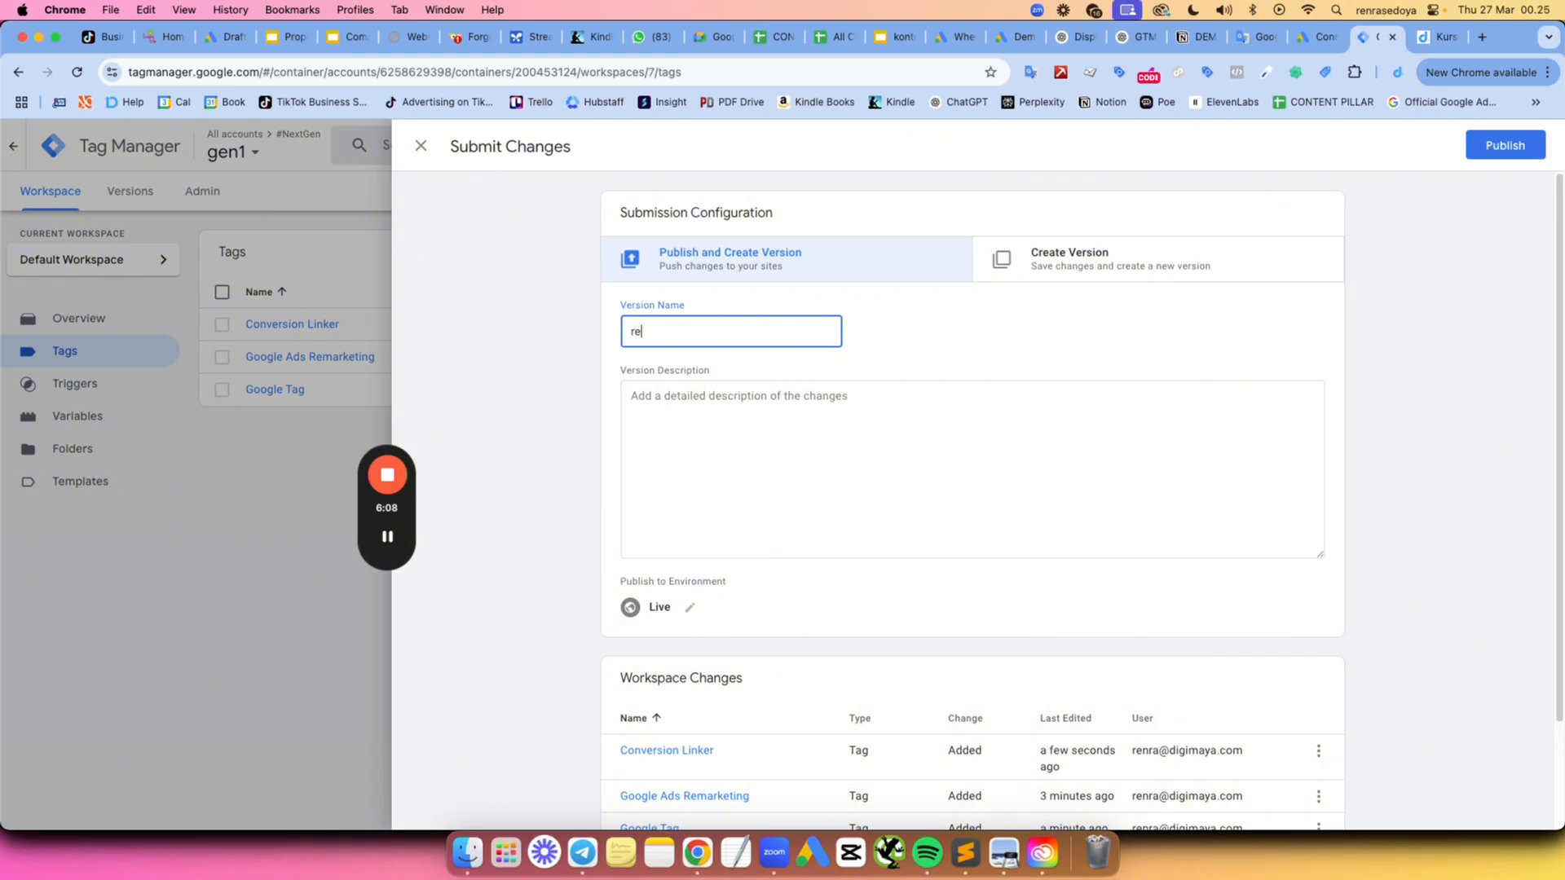
type("marketing")
left_click(1505, 145)
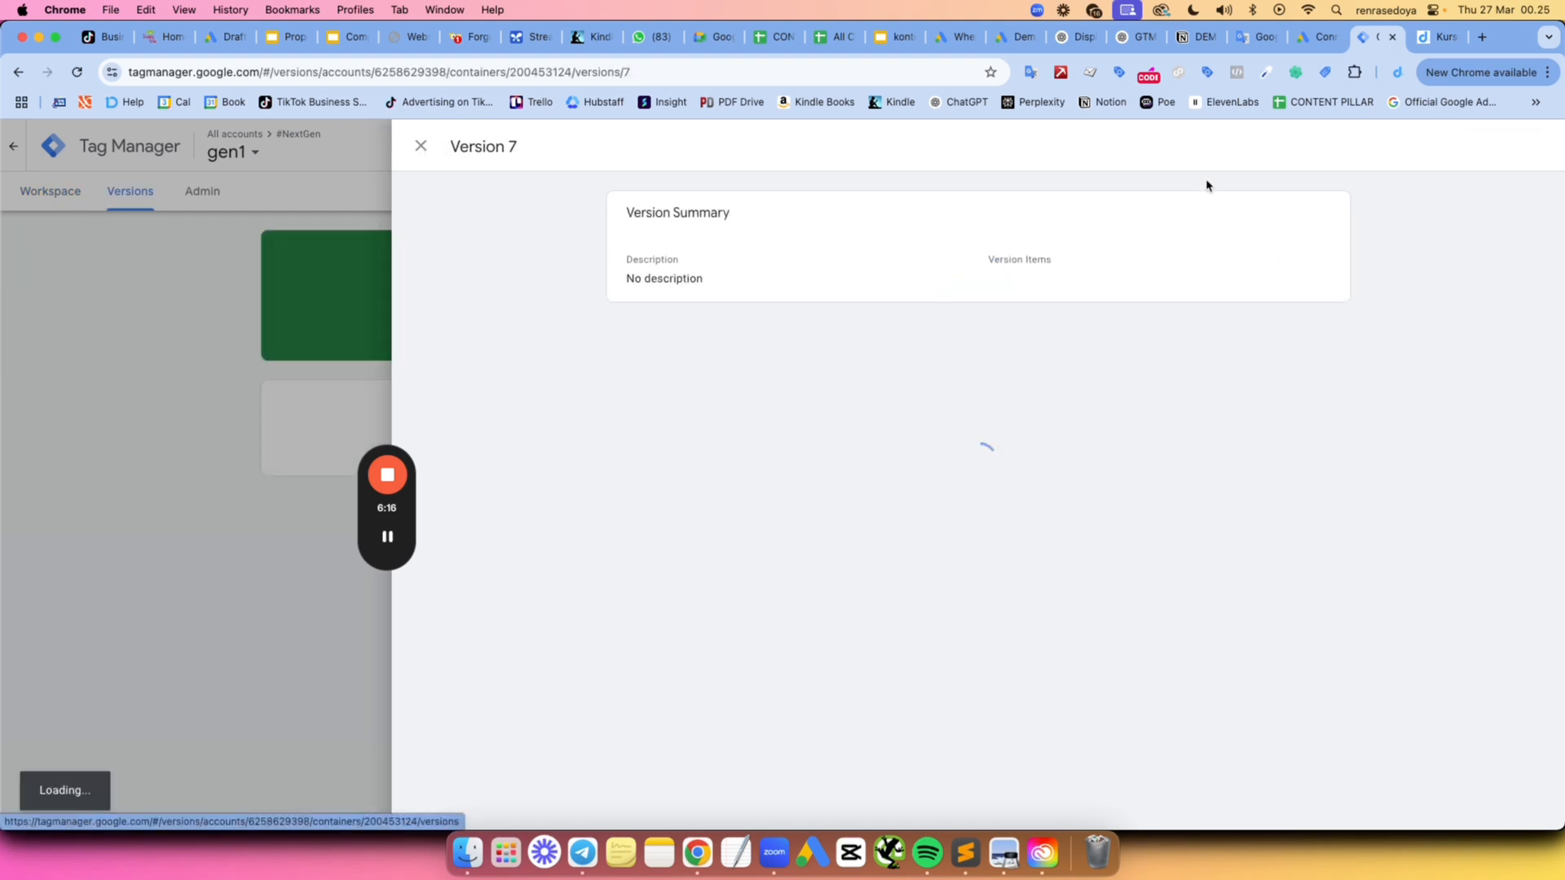
Switch to Google Ads, close the Nusa Tours tag details and open the data segments in Audience manager.
left_click(1318, 38)
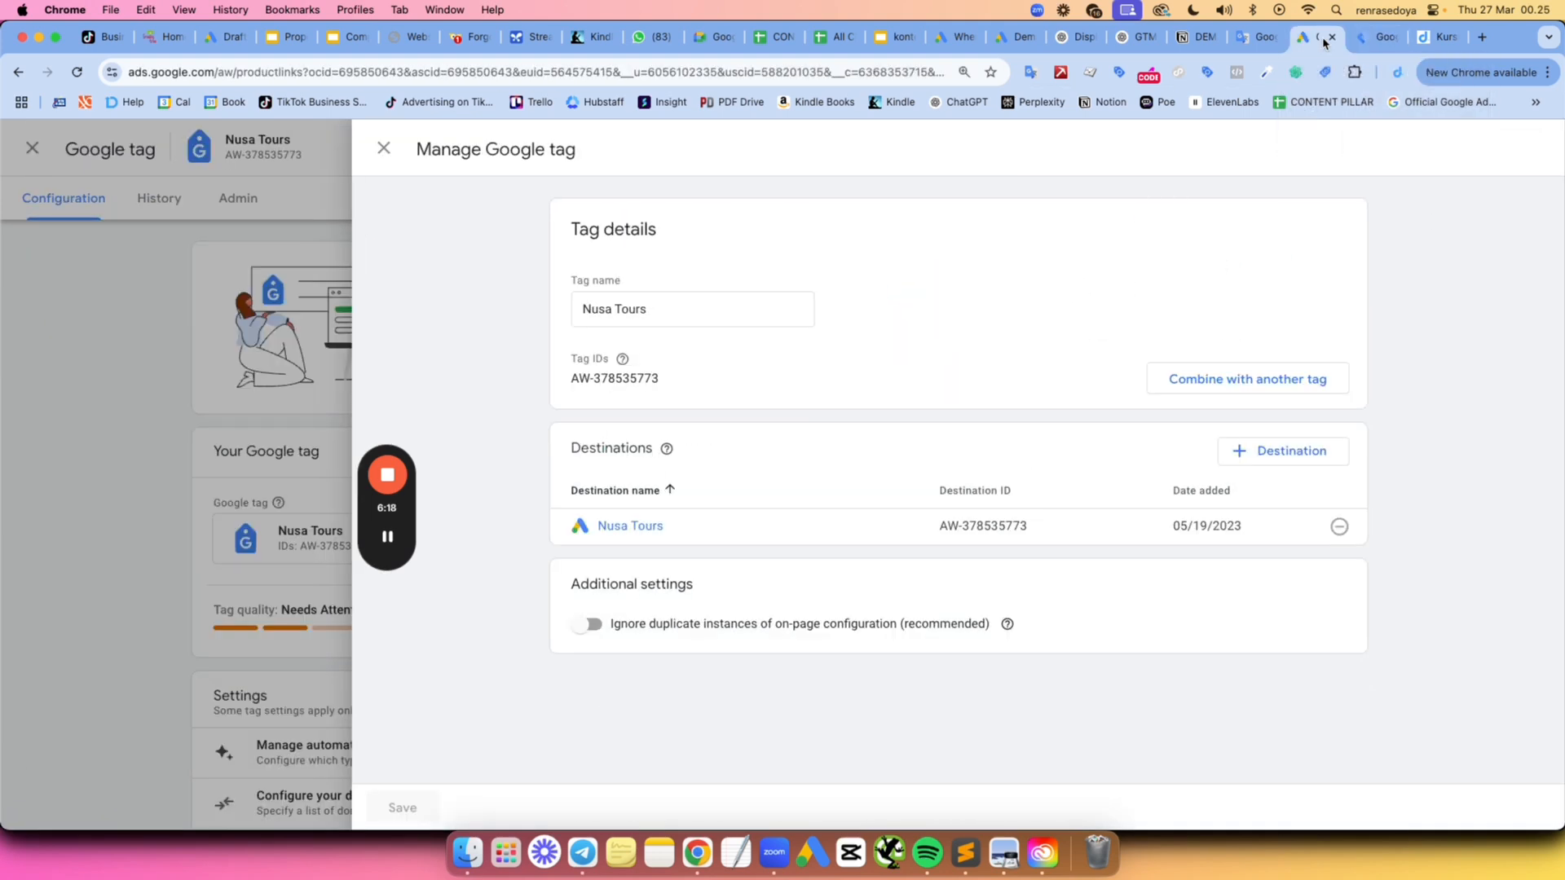
left_click(384, 149)
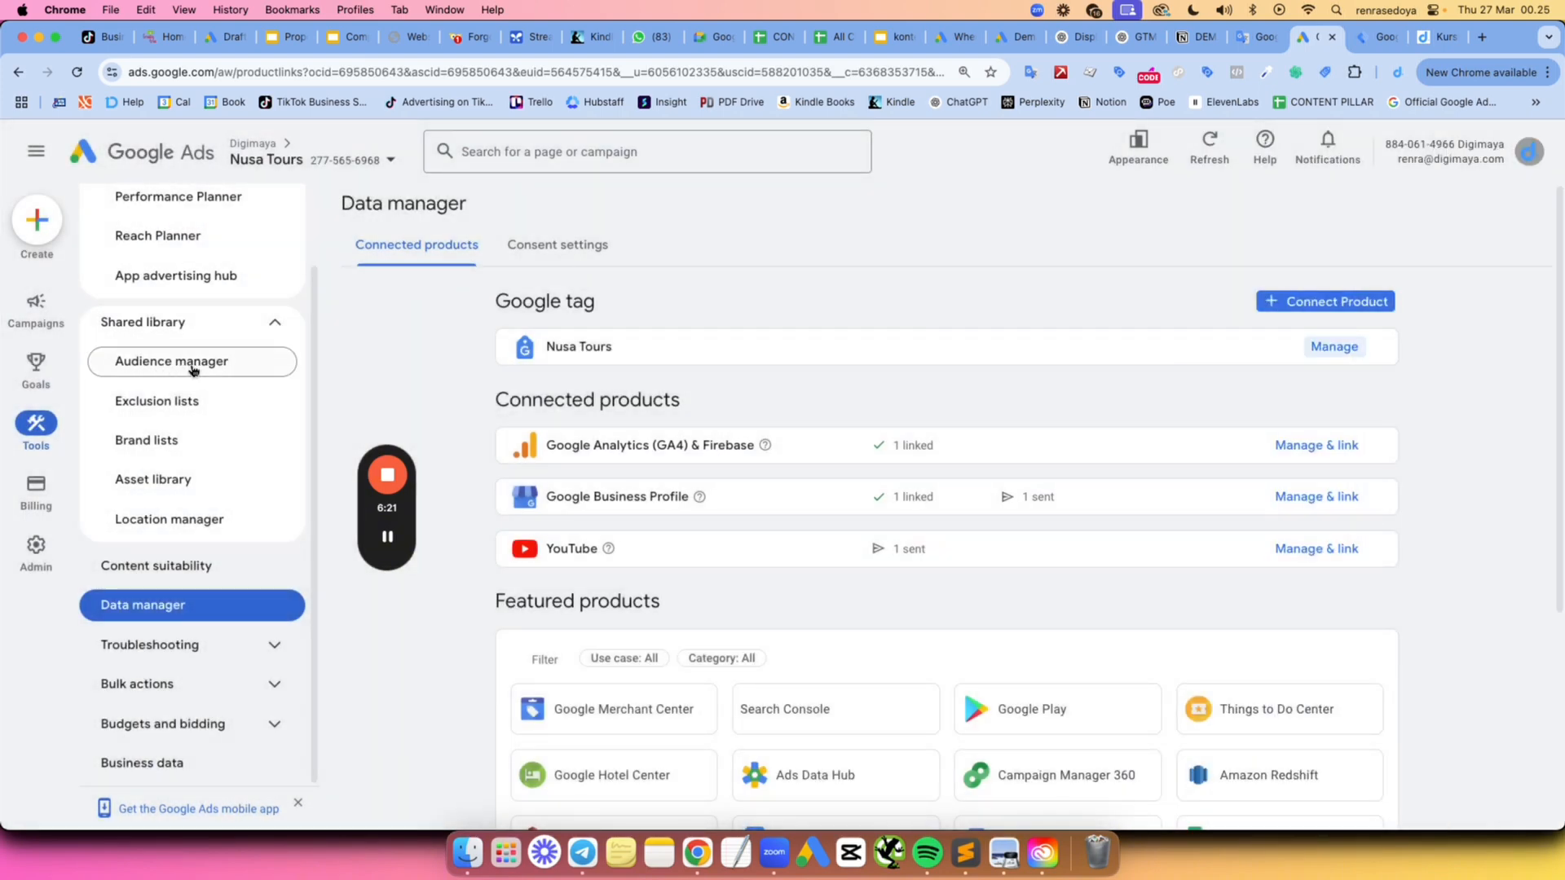
left_click(143, 361)
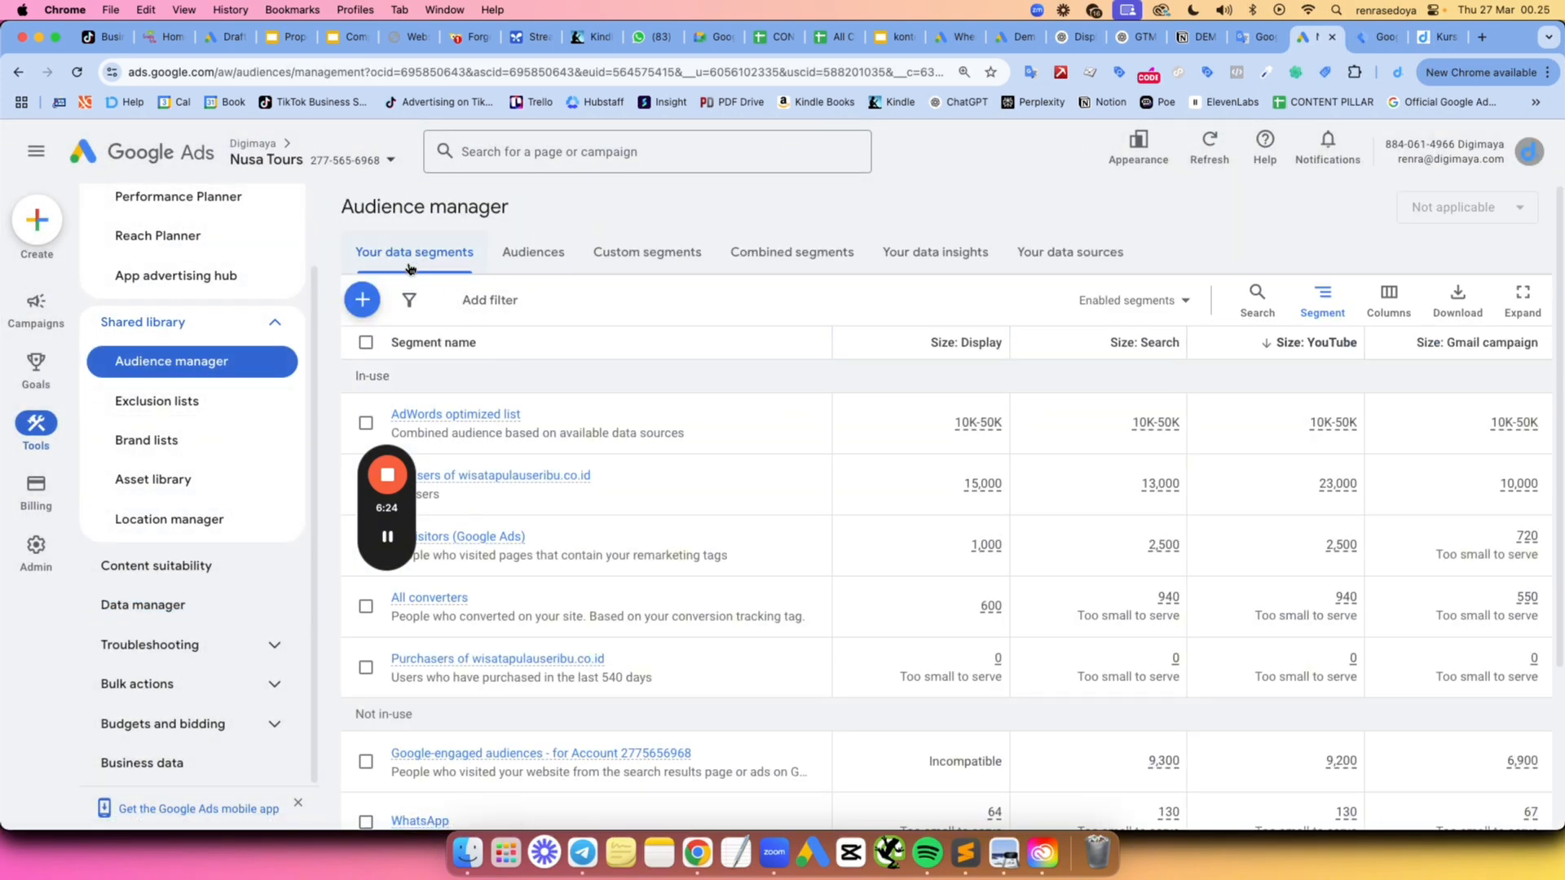
left_click(384, 535)
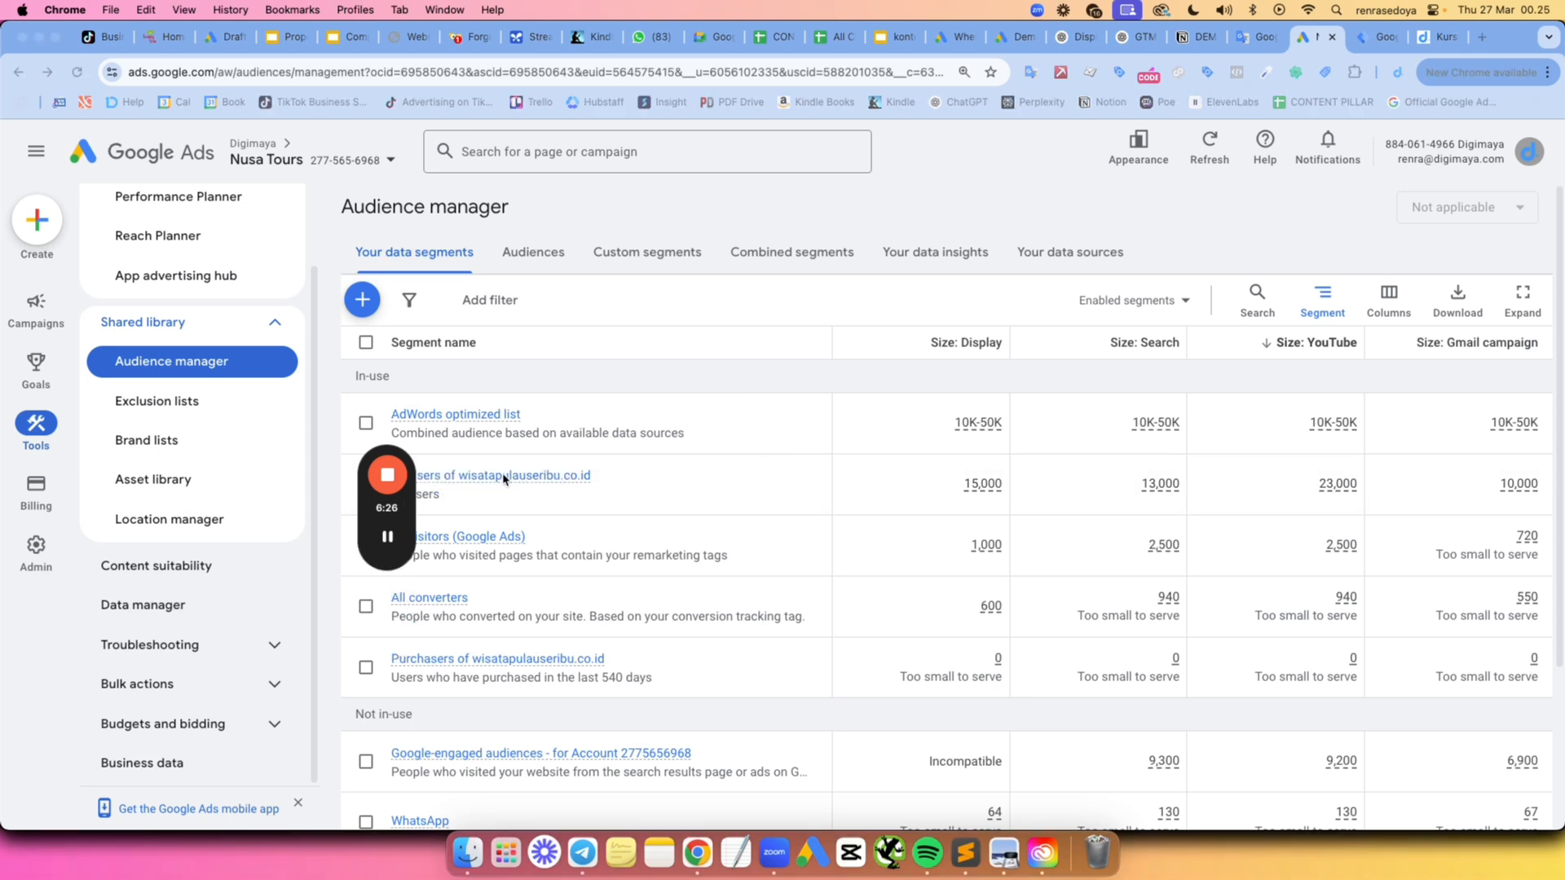
left_click_drag(386, 504, 903, 257)
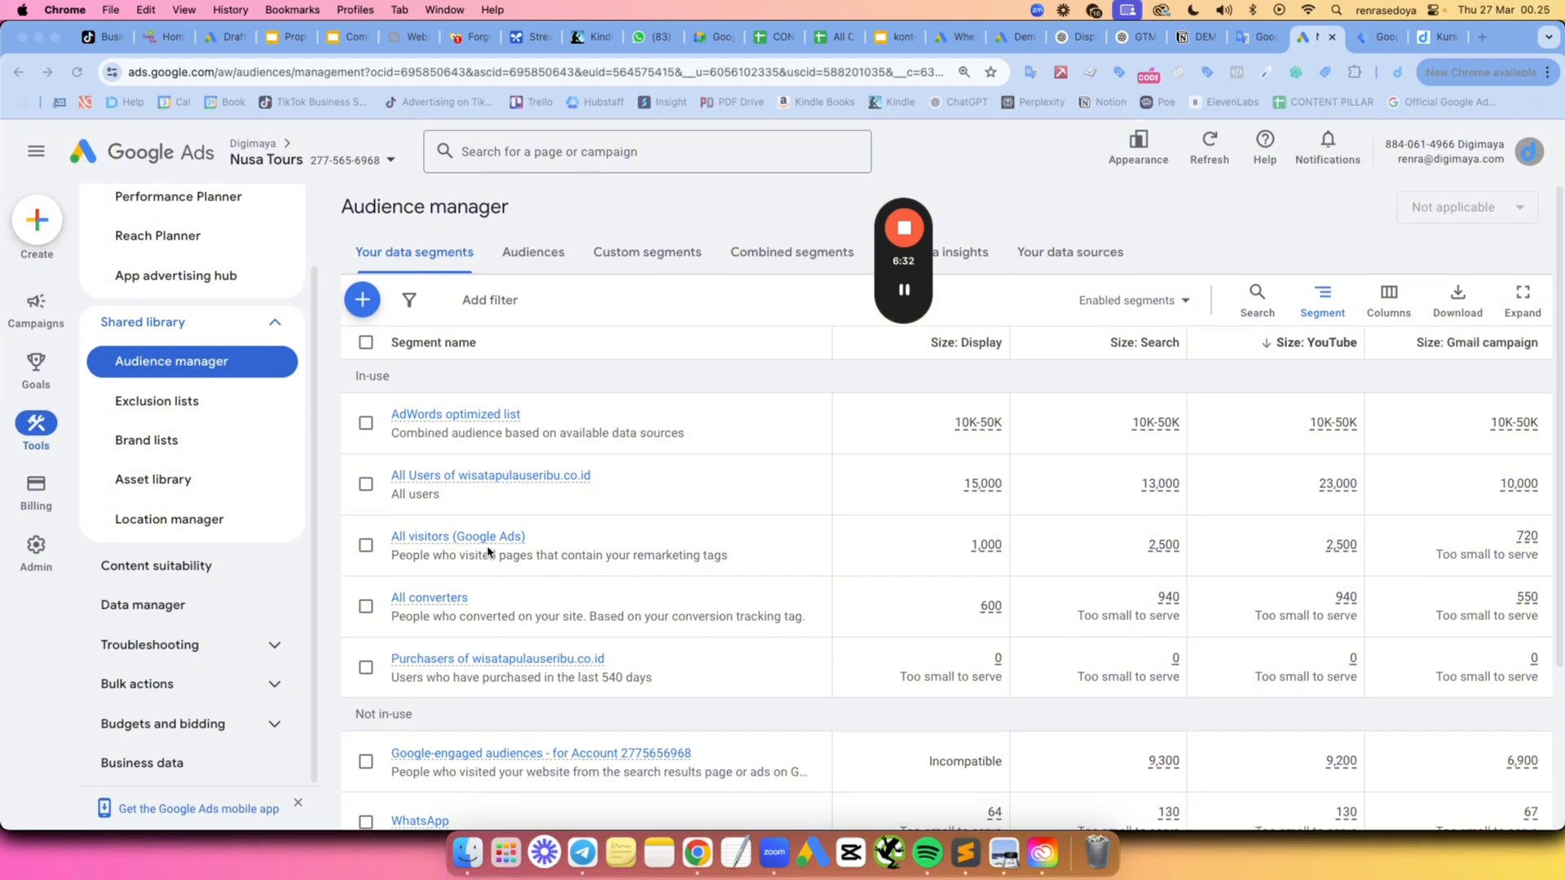
Start a new website visitors segment and set its customer type to Disengaged customers.
left_click(364, 300)
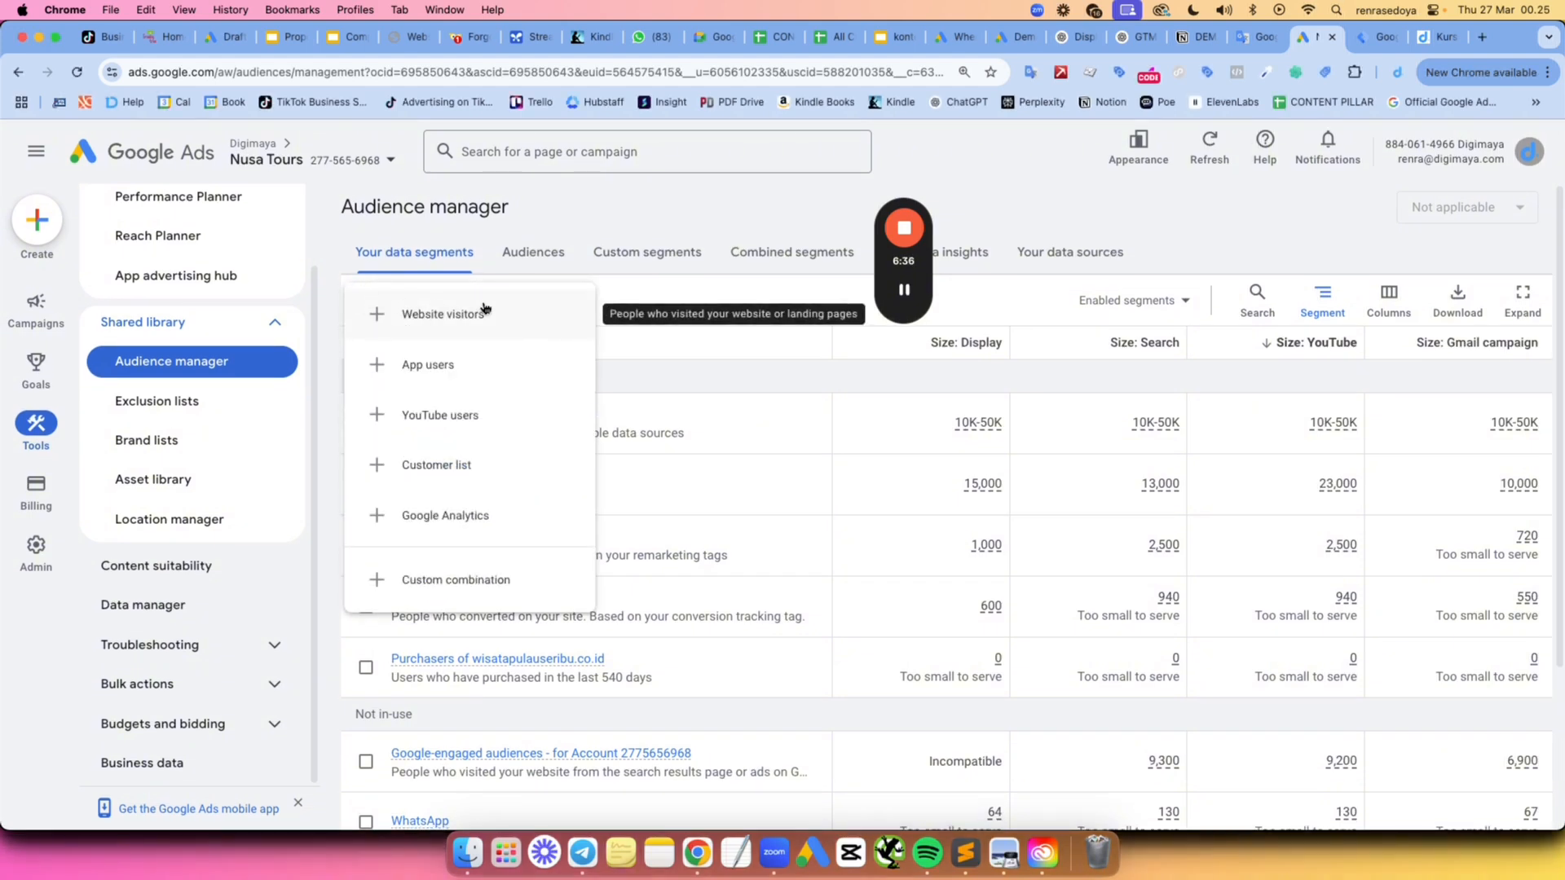
left_click(436, 325)
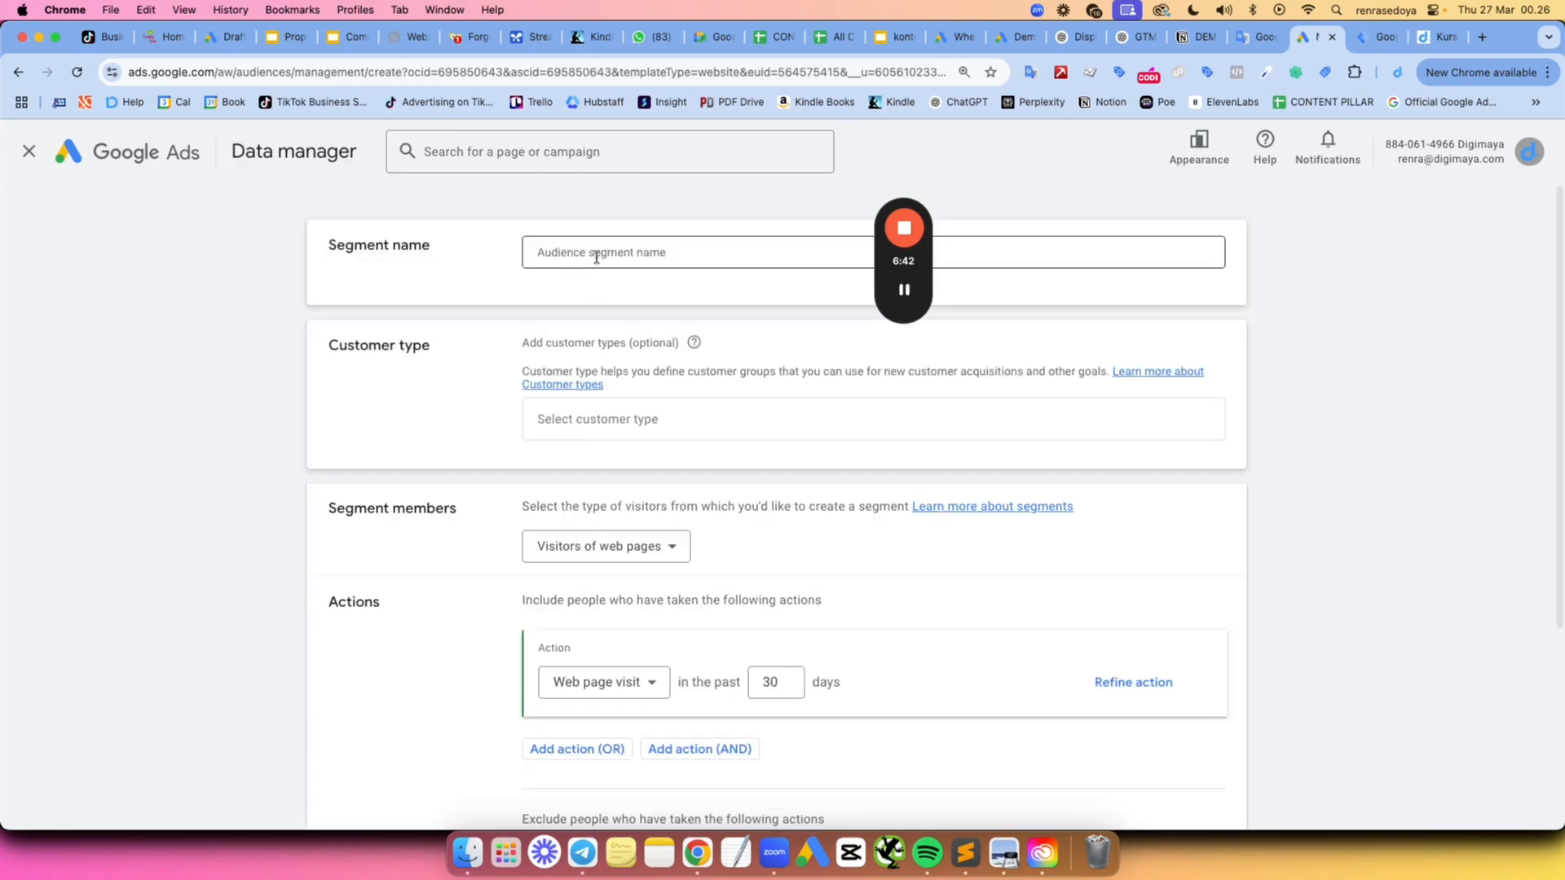
left_click(576, 417)
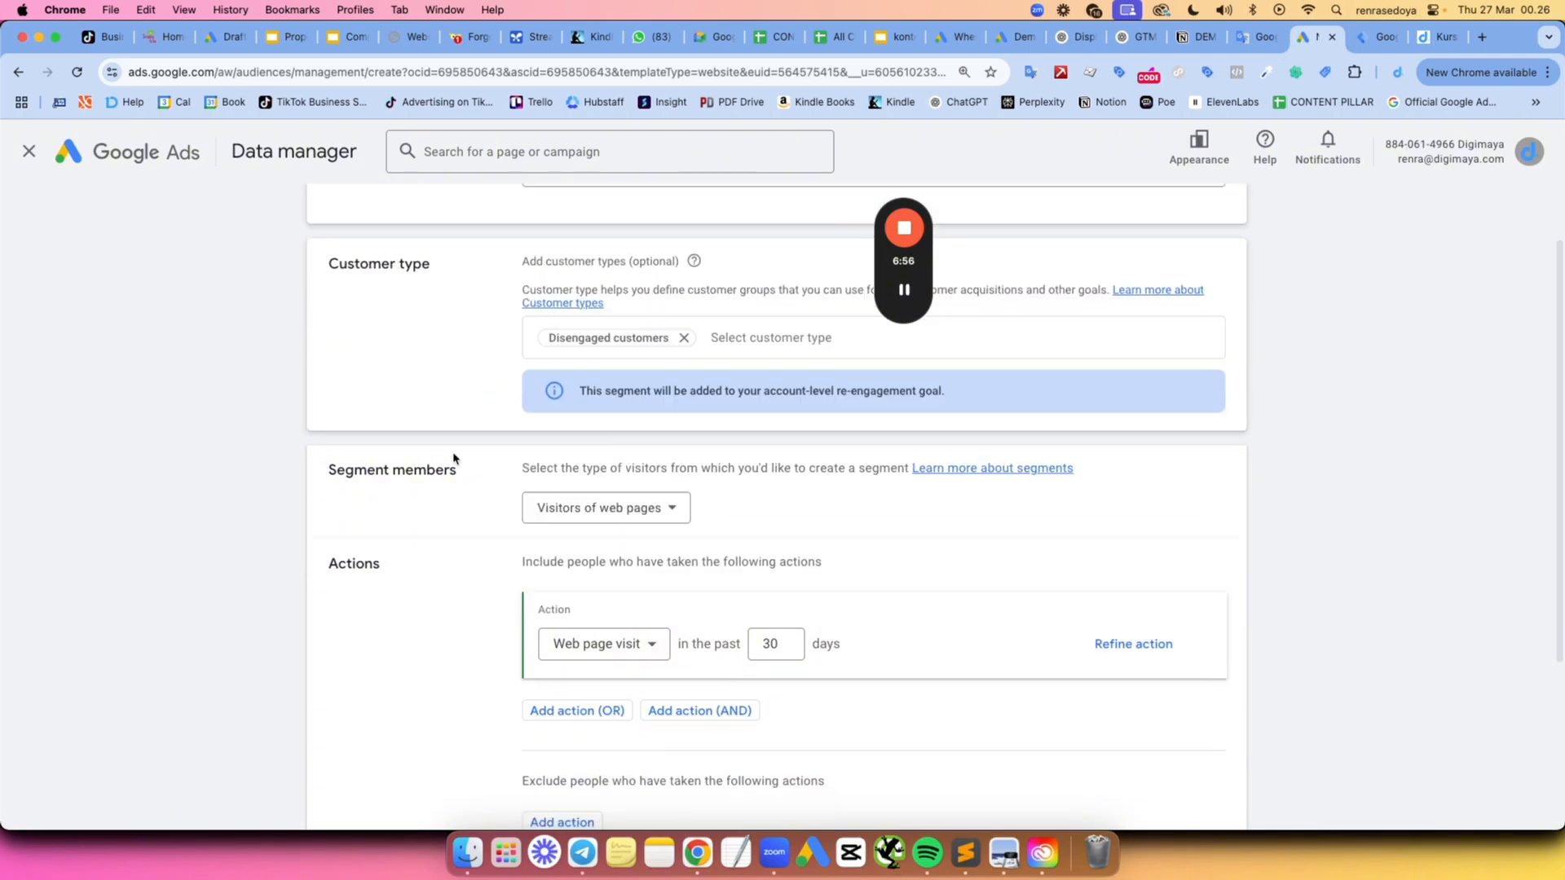
Keep Visitors of web pages as the segment members and refine the web page visit action to Page URL contains products.
scroll(455, 459, "down", 3)
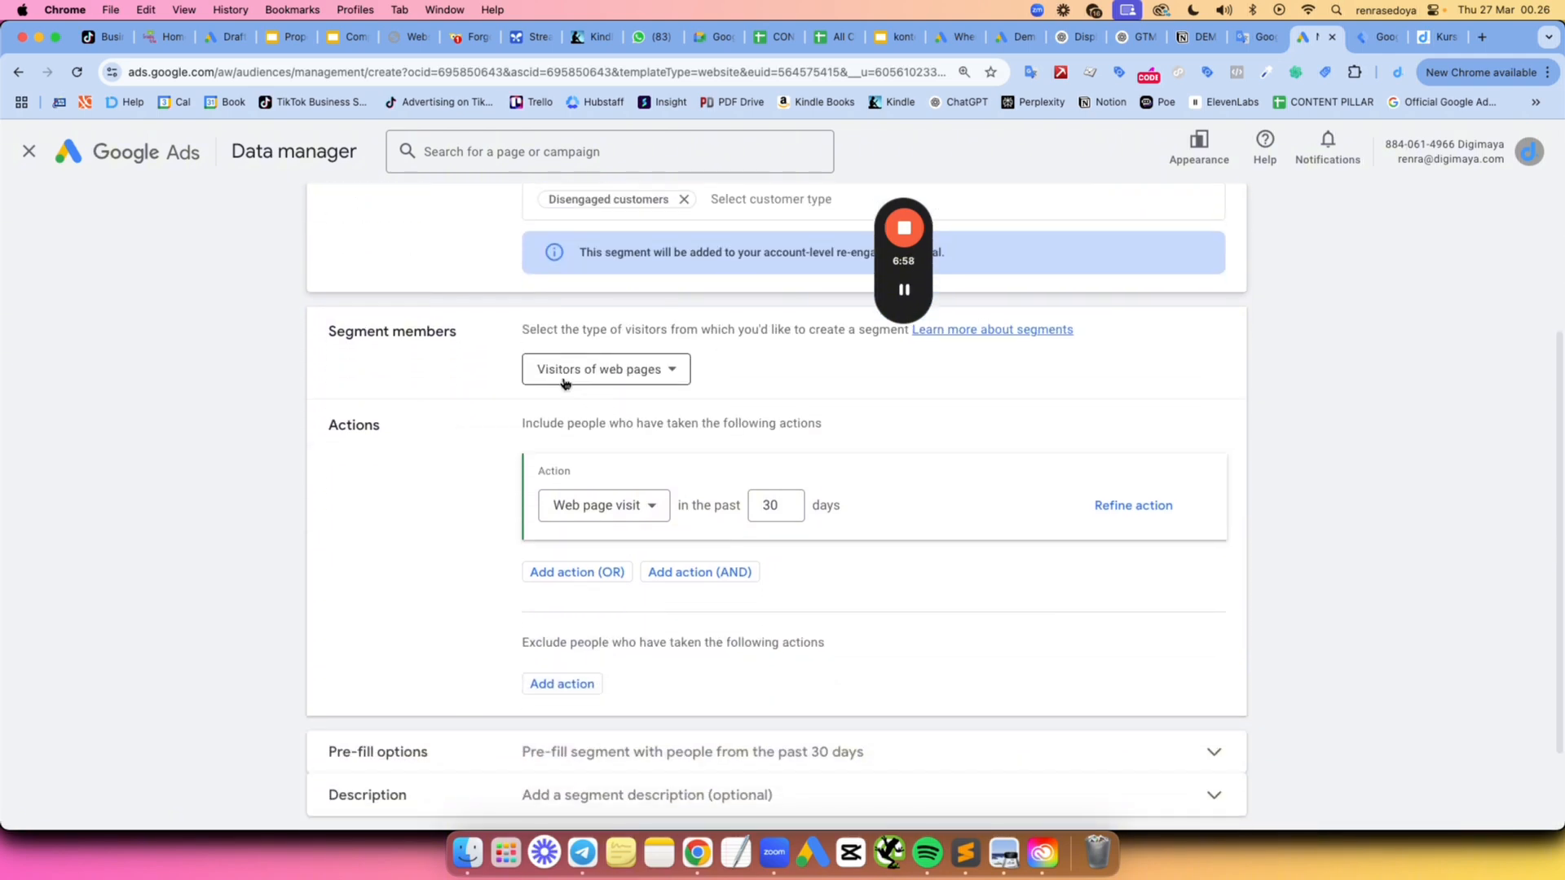
left_click(649, 374)
left_click(634, 389)
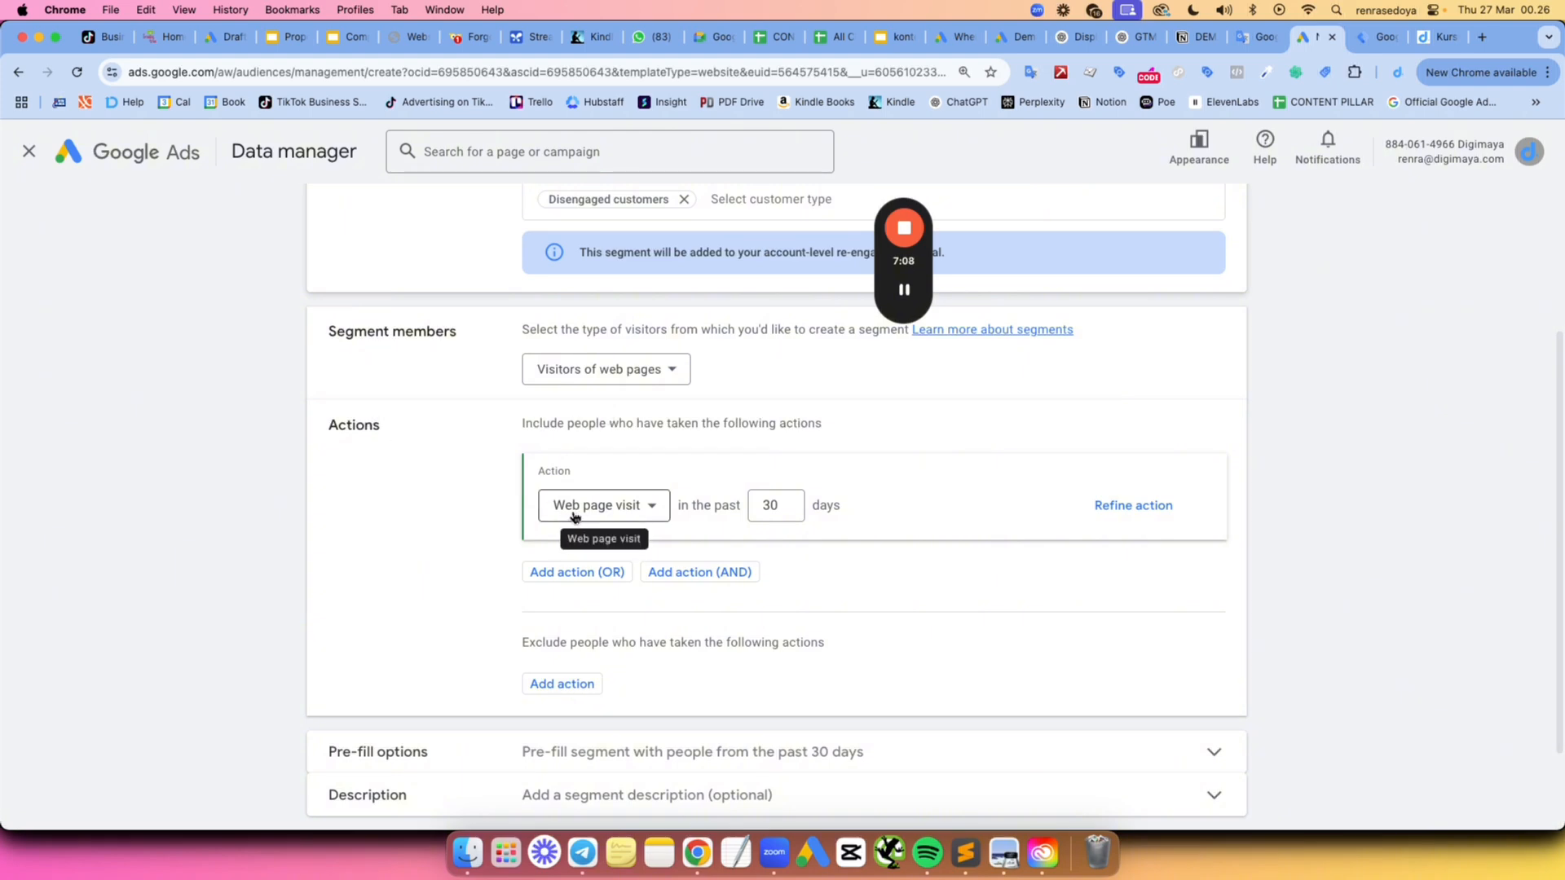
left_click(640, 512)
left_click(901, 507)
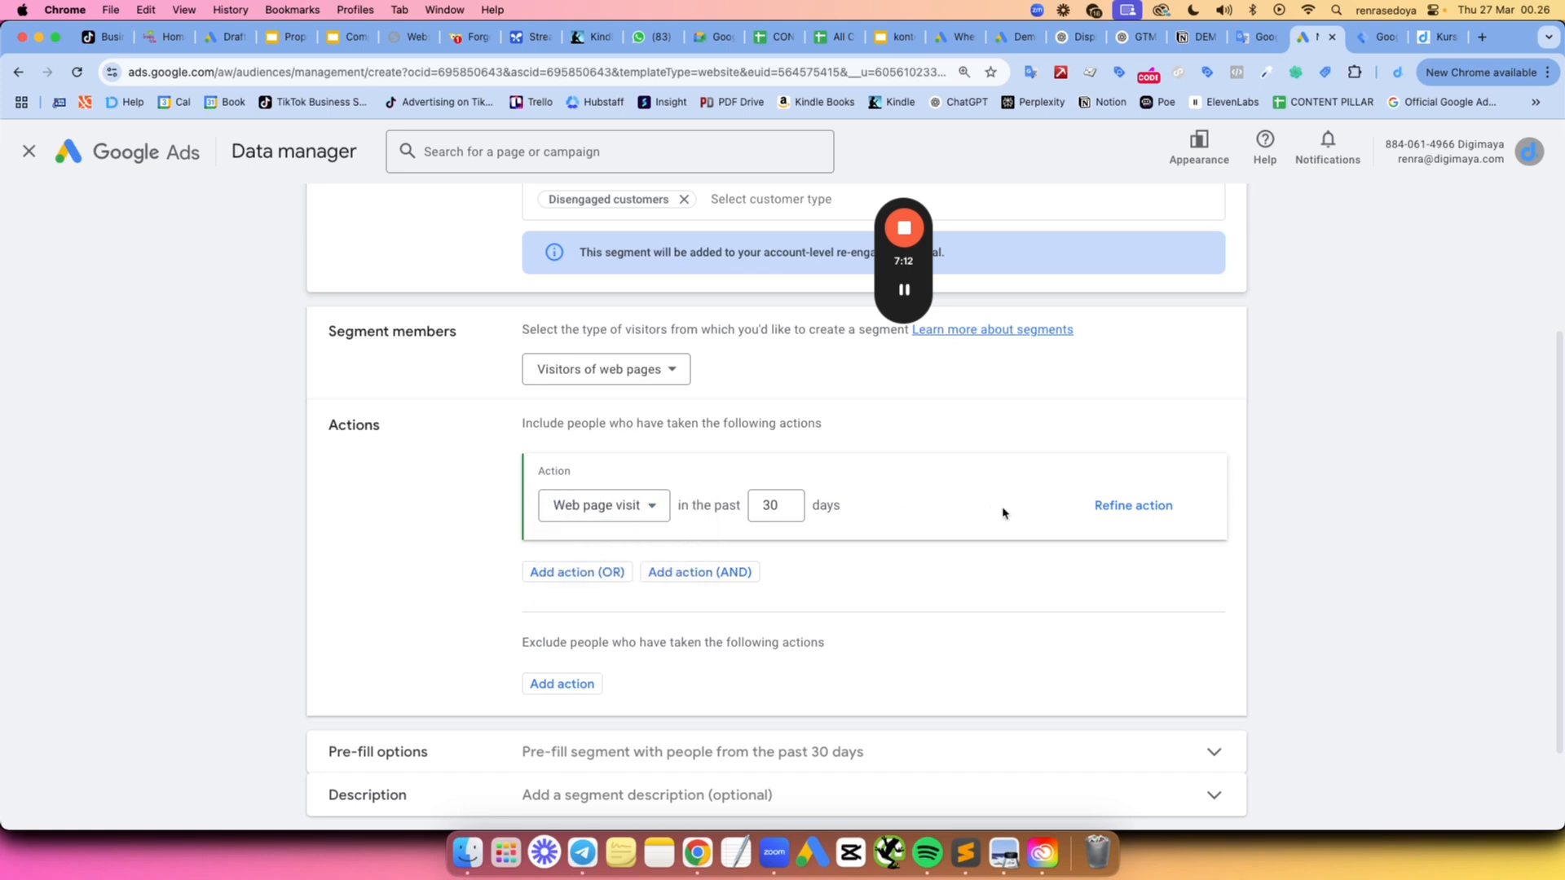
left_click(1121, 507)
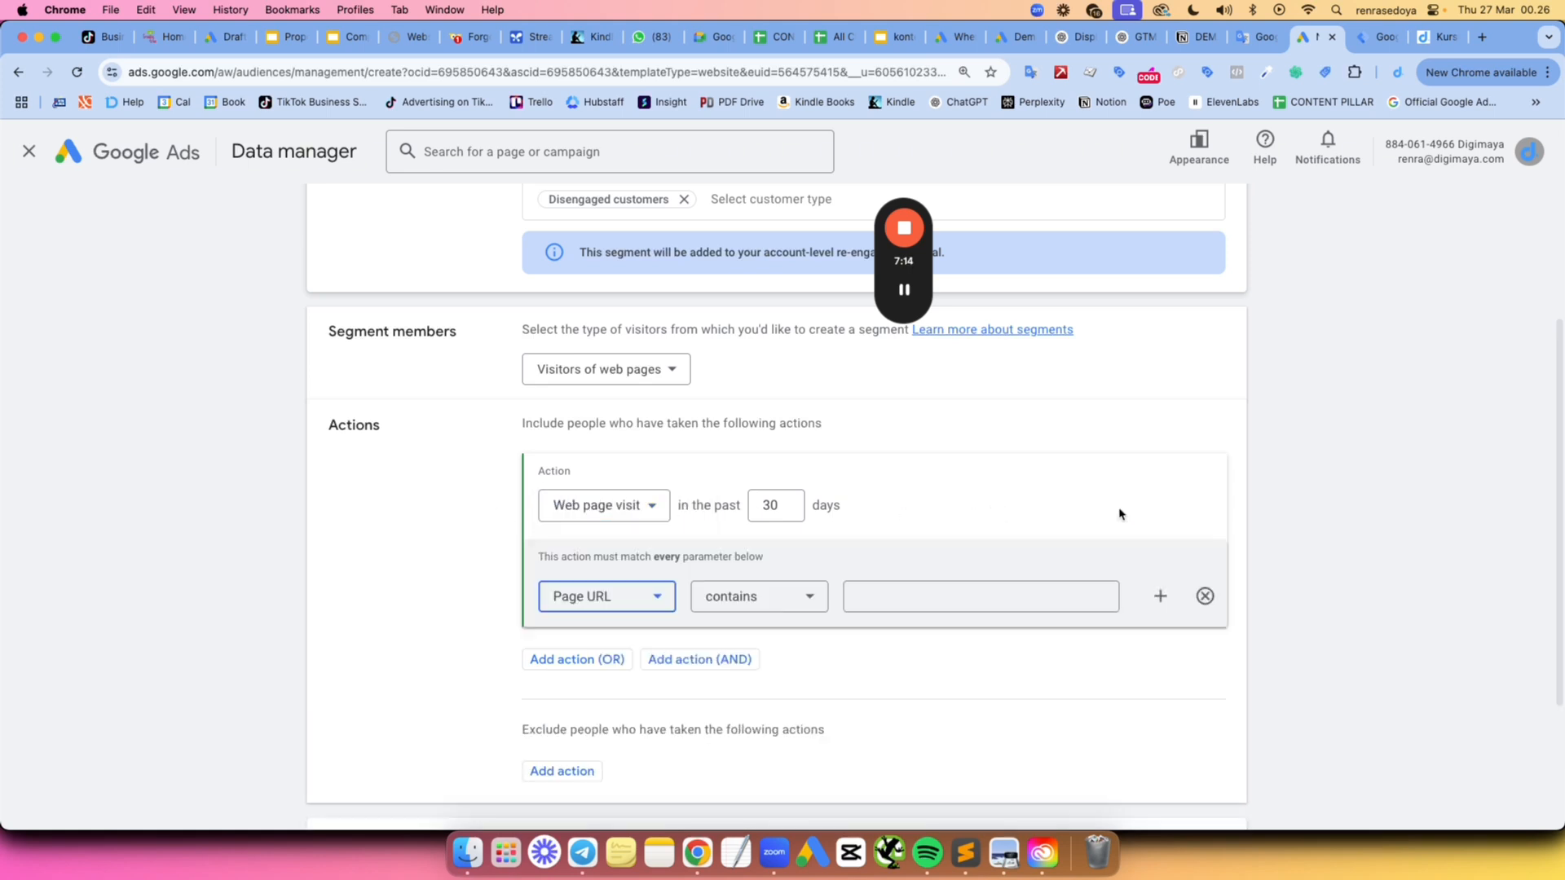
left_click(919, 598)
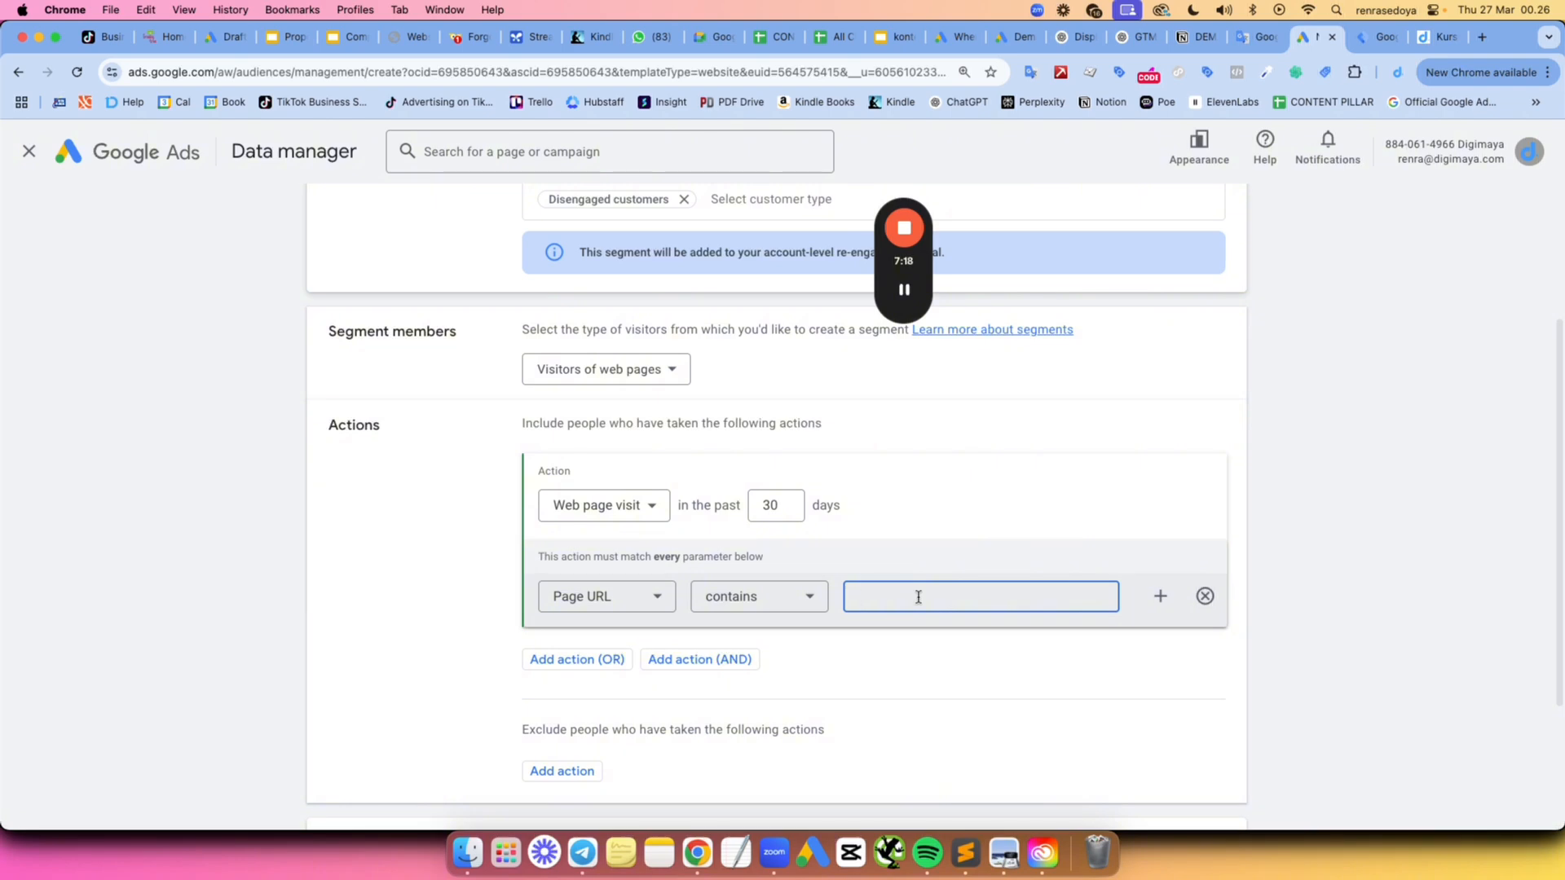
type("products")
left_click(903, 568)
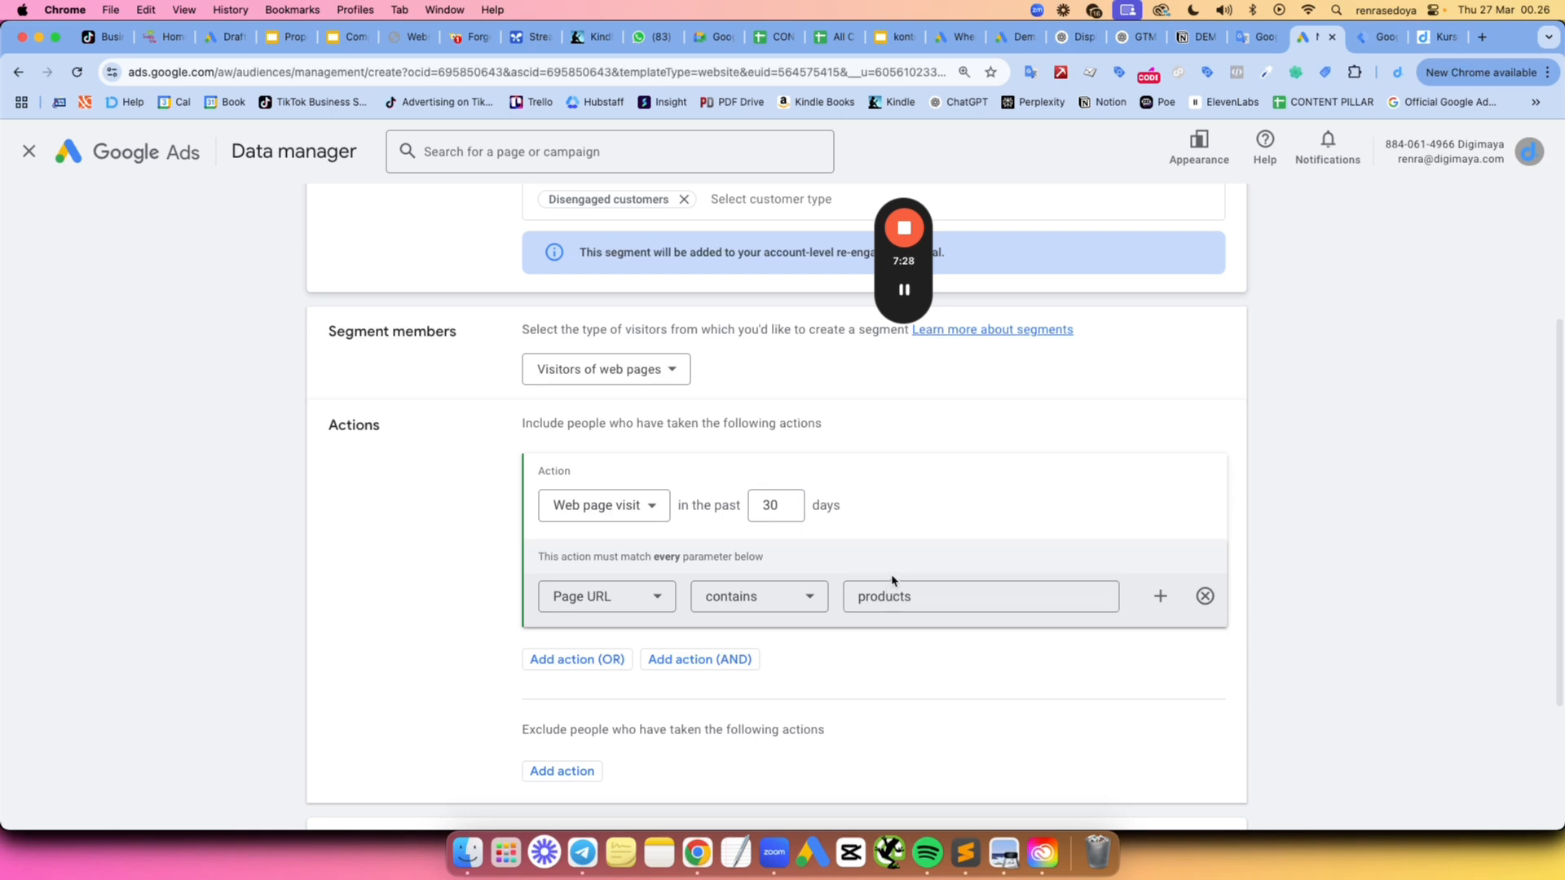
Name the audience segment "Visitor // products page".
scroll(892, 580, "up", 3)
left_click(599, 254)
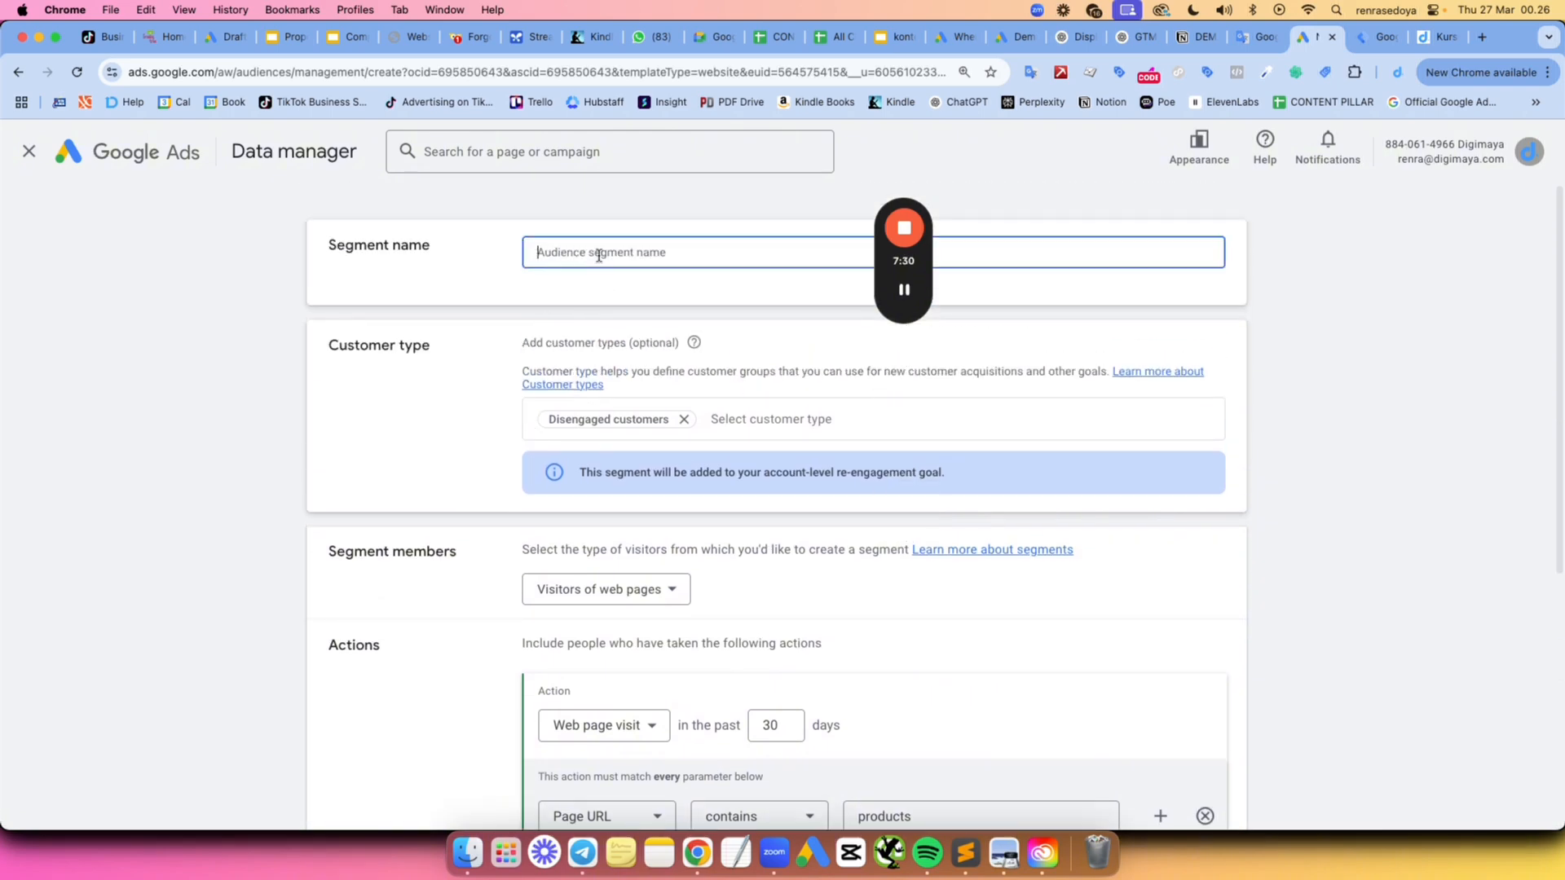
type("Visitor")
type("// products page")
left_click(562, 307)
left_click_drag(909, 268, 1505, 276)
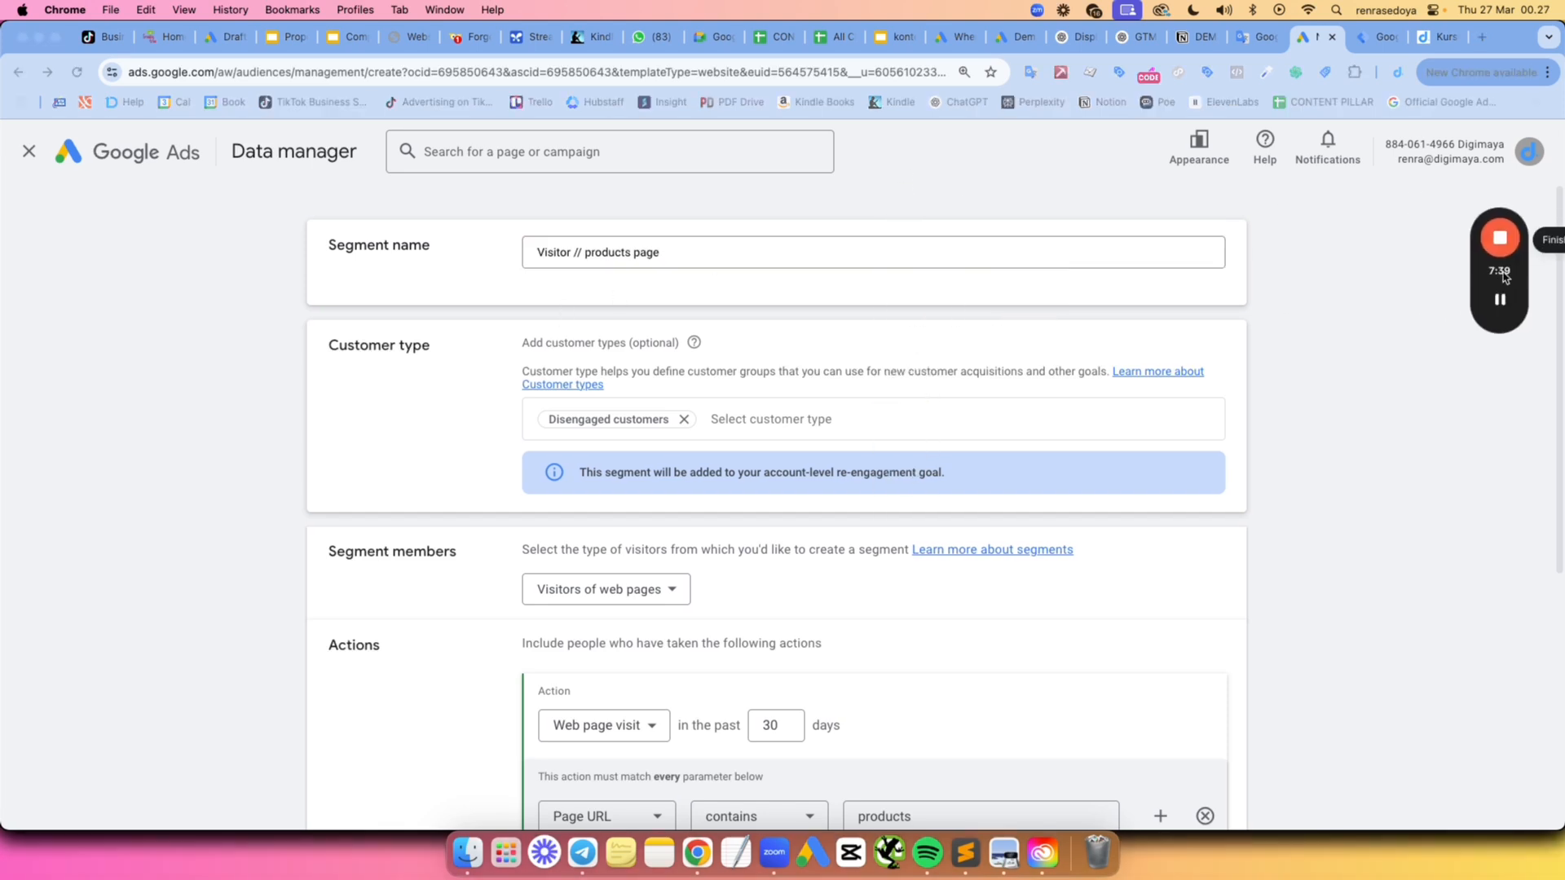
left_click(667, 311)
Keep the web page visit window at 30 days and create the segment.
scroll(726, 502, "down", 5)
left_click(770, 416)
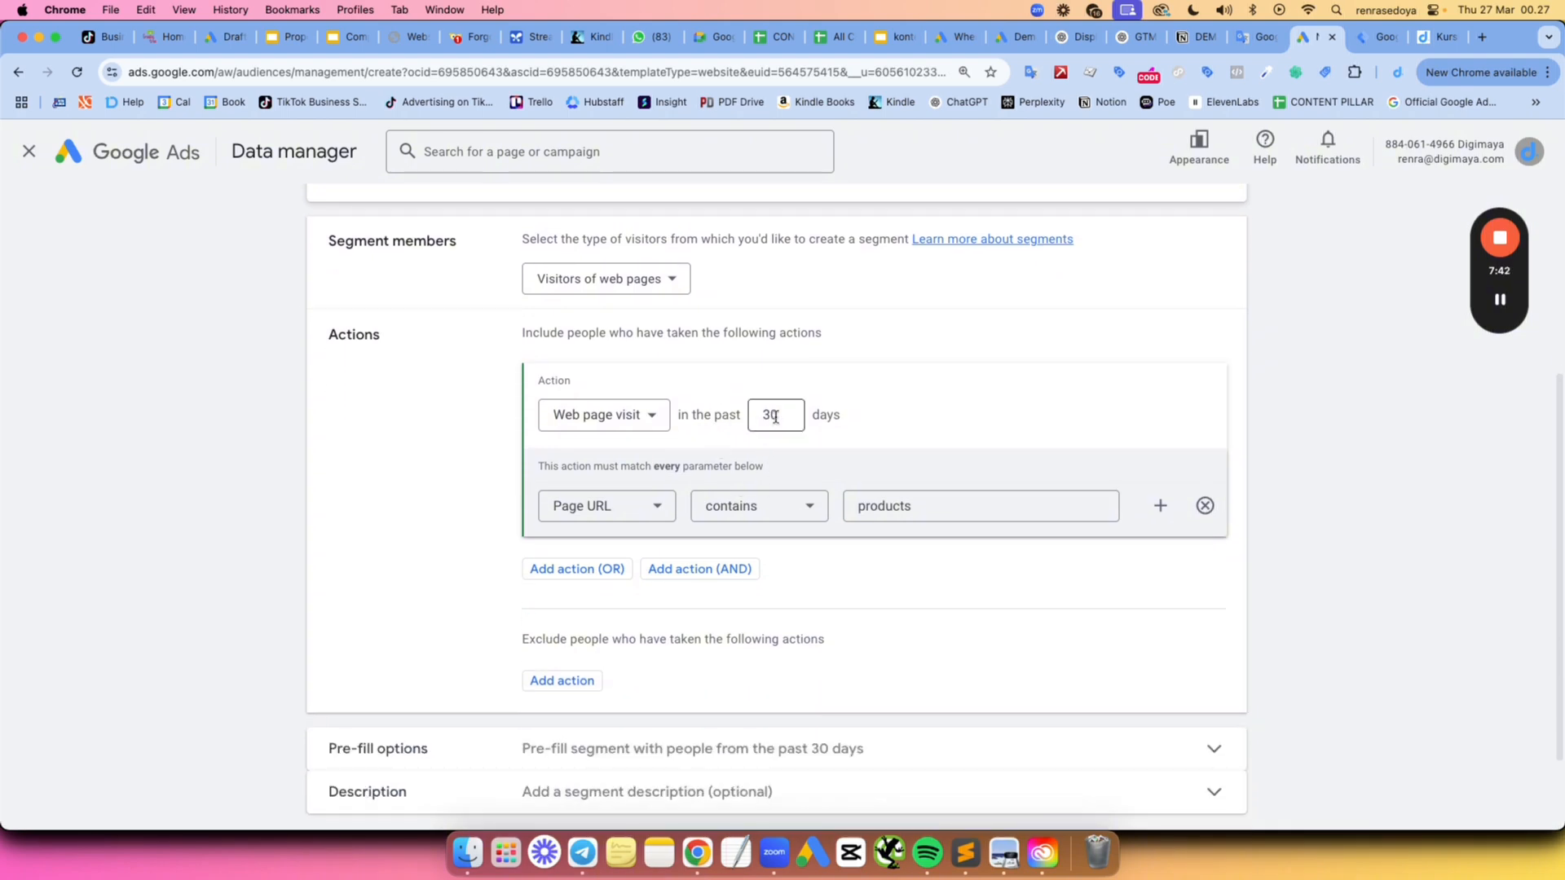
double_click(770, 415)
left_click(349, 565)
scroll(359, 575, "down", 2)
left_click(410, 757)
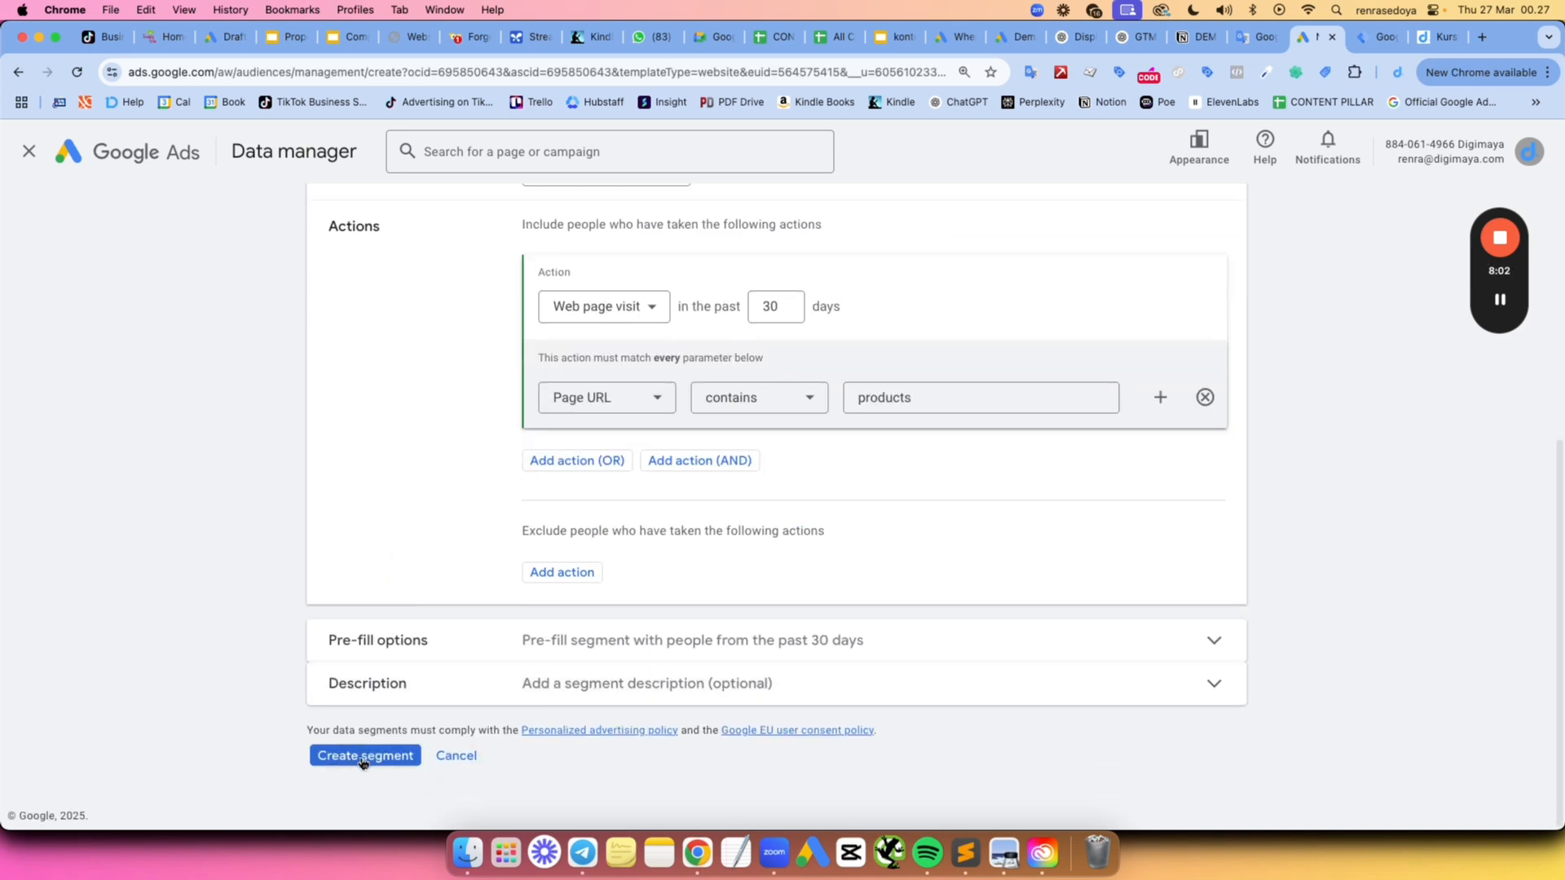